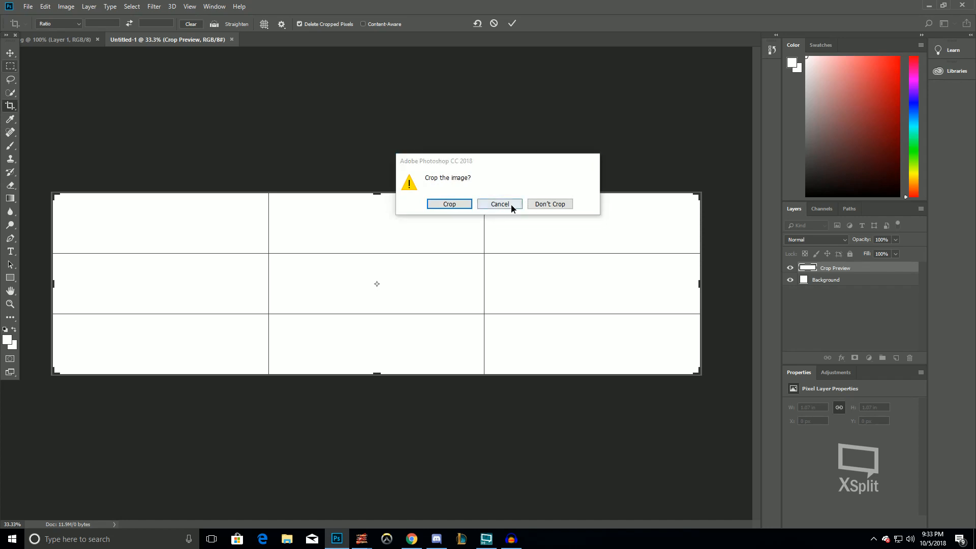
Discard the pending crop with the marquee tool and paste the copied screenshot into the canvas twice
click(10, 67)
click(564, 205)
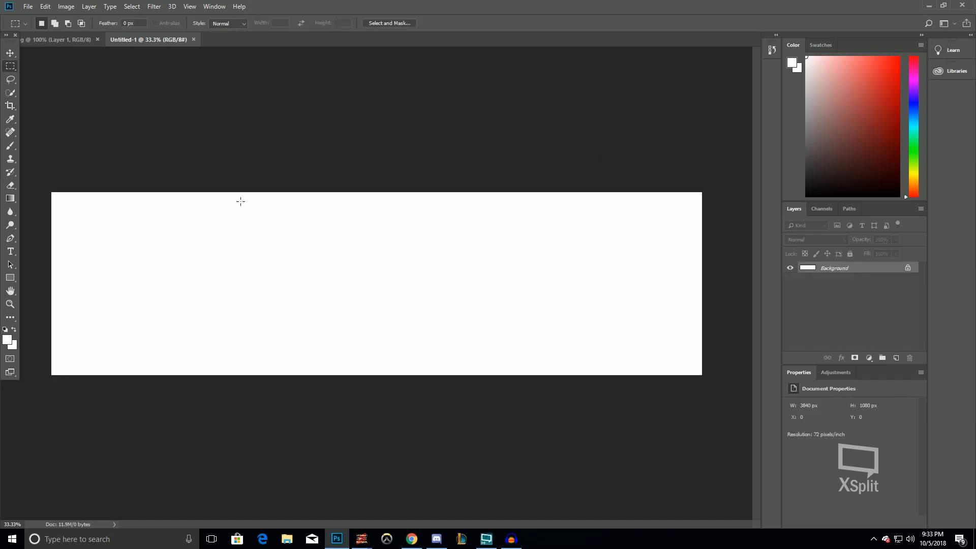
key(ctrl+v)
key(ctrl+v)
Flip the canvas horizontally
scroll(165, 258, up, 4)
click(66, 6)
mouse_move(117, 95)
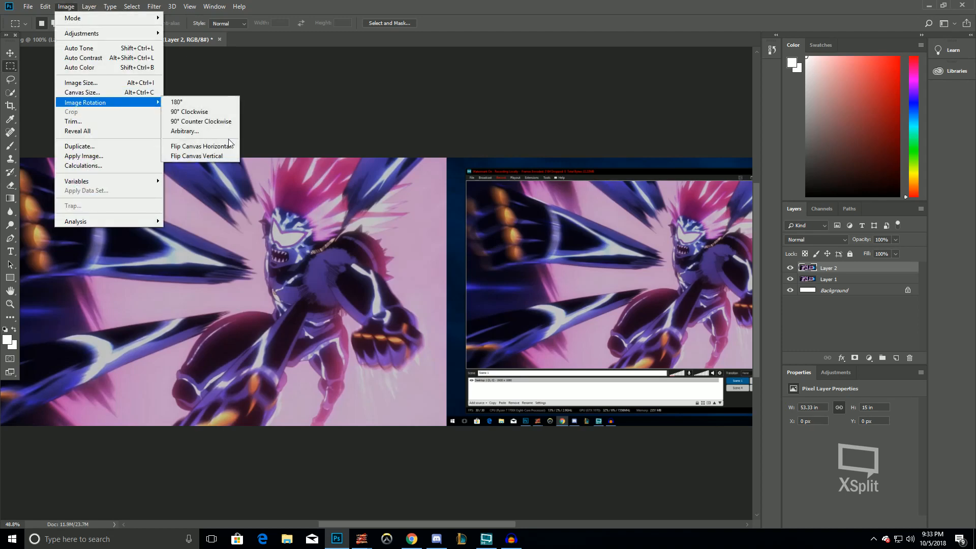
click(219, 146)
Draw a rectangular selection around the character in the right-hand copy
scroll(649, 311, down, 6)
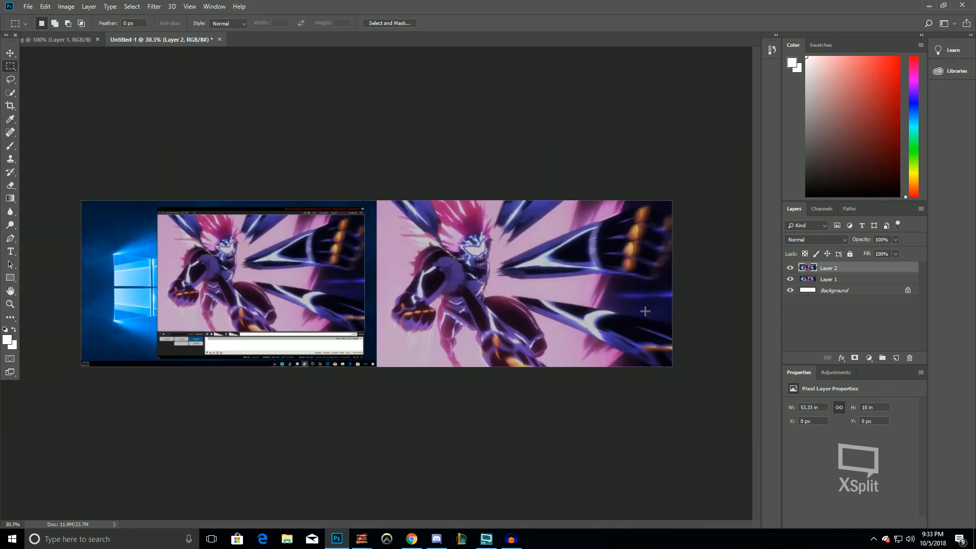
scroll(648, 307, up, 7)
drag(433, 525, 468, 526)
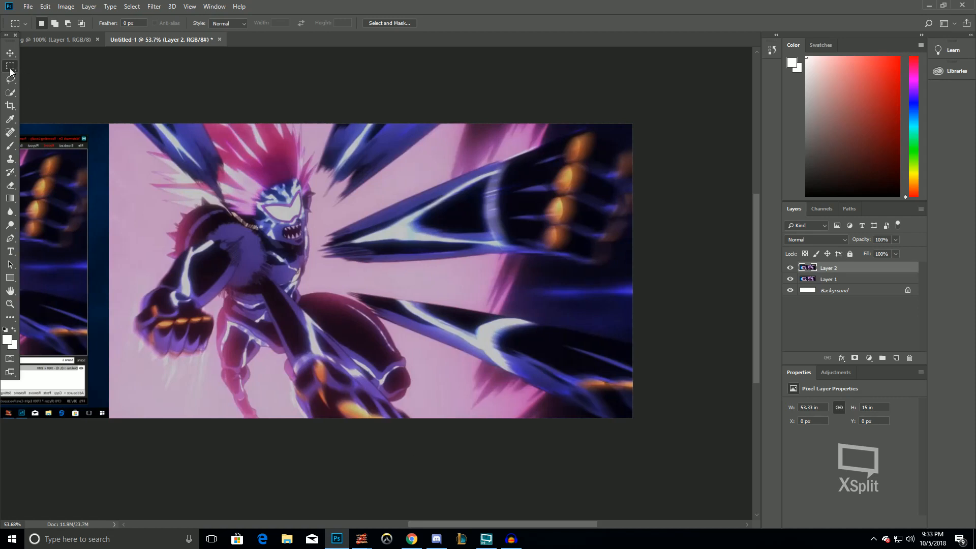
drag(210, 126, 491, 420)
Transform the selection into a square about 1038 px wide and shift it over the character, then commit
alt+scroll(490, 419, up, 6)
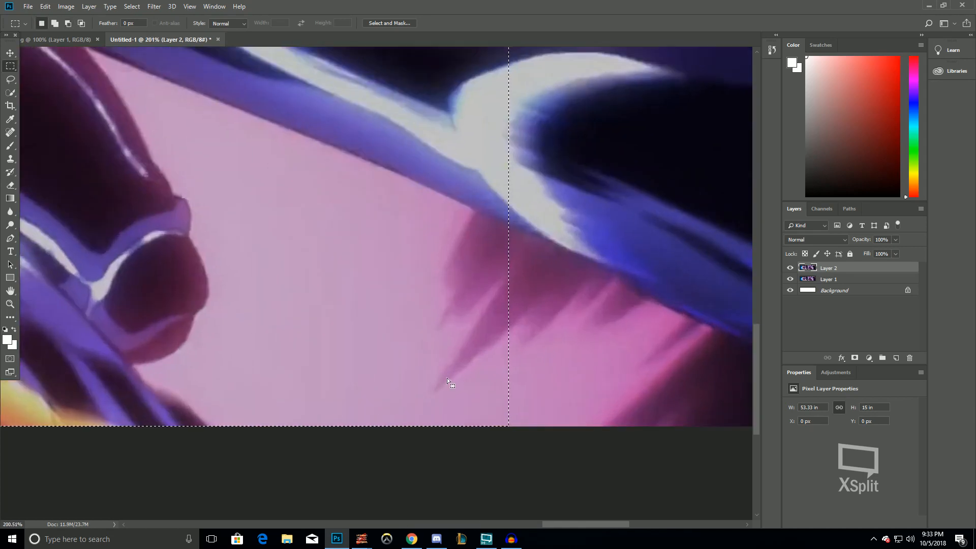
right_click(447, 377)
click(489, 307)
drag(508, 426, 508, 426)
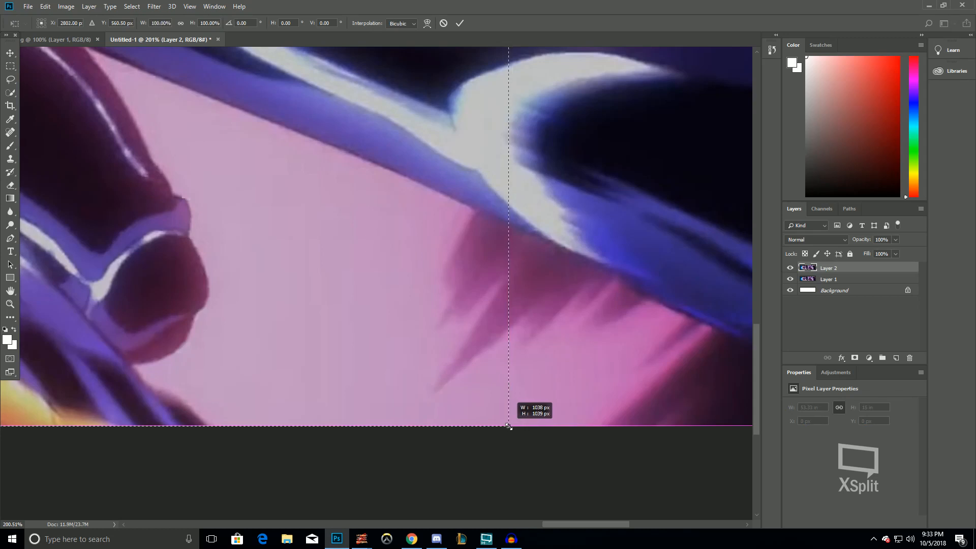
drag(508, 426, 511, 426)
scroll(511, 425, down, 8)
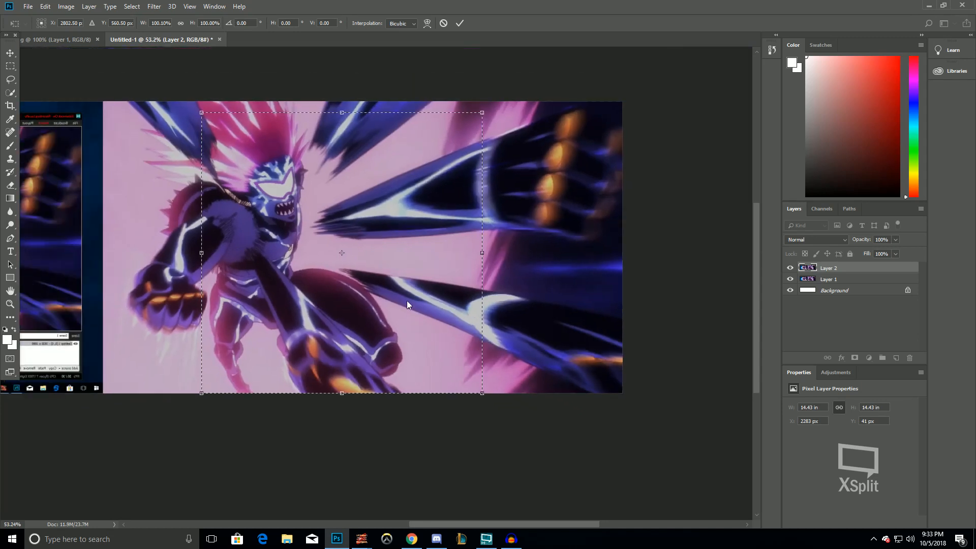
mouse_move(408, 302)
mouse_down()
mouse_move(417, 281)
mouse_move(482, 289)
mouse_move(387, 284)
mouse_move(410, 293)
mouse_up()
key(Return)
Crop the canvas to the square selection and undo the crop
key(m)
click(66, 6)
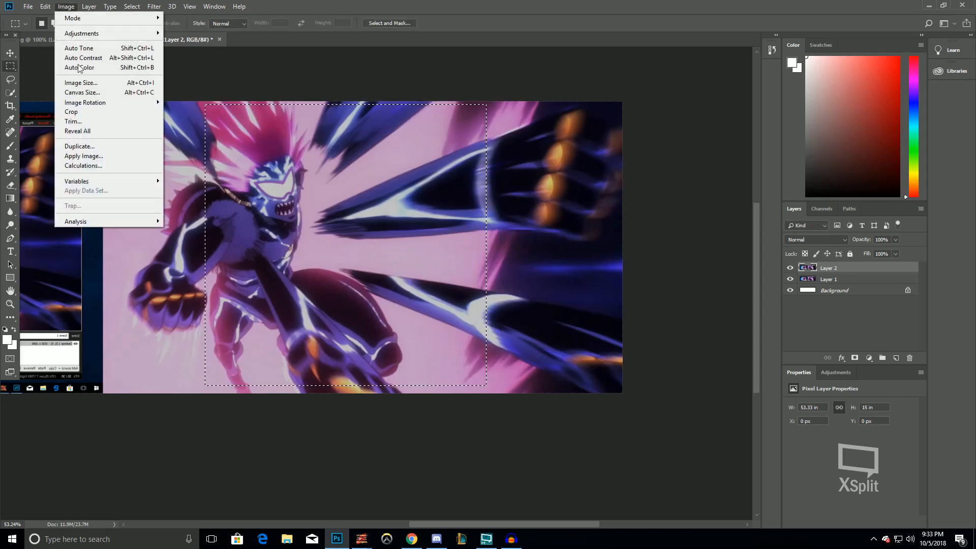
click(84, 112)
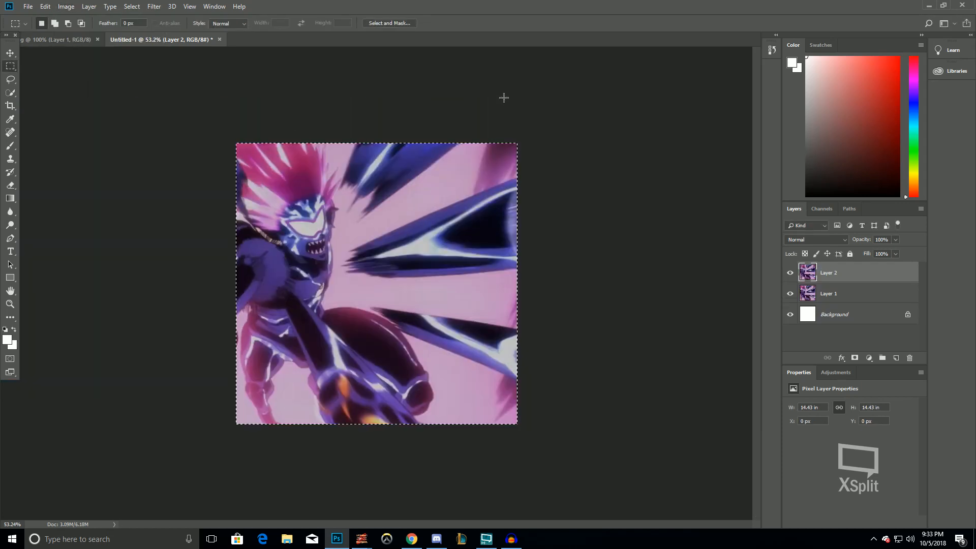
key(ctrl+z)
Move the selection further right, crop the canvas to it, and undo that crop
drag(365, 277, 384, 290)
drag(424, 524, 499, 523)
drag(261, 249, 424, 250)
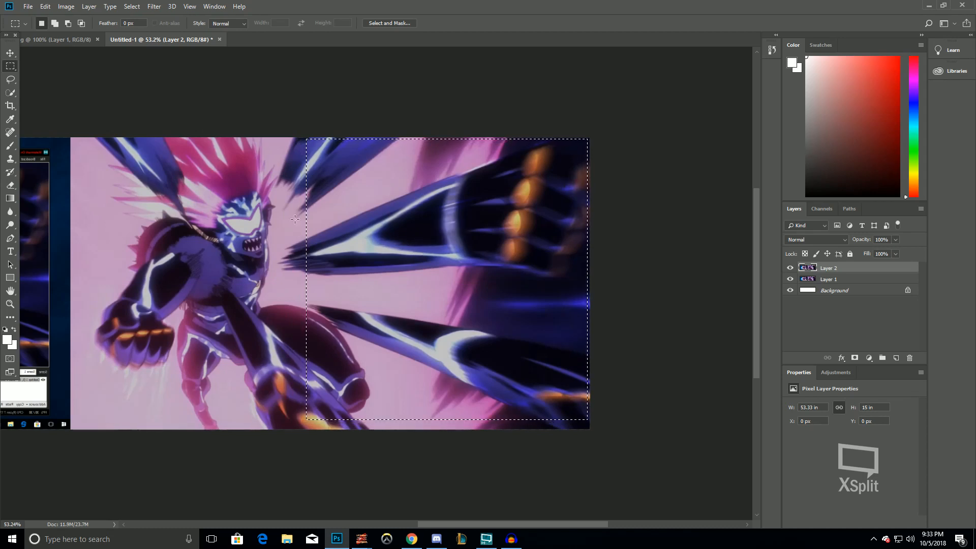
click(65, 6)
click(80, 110)
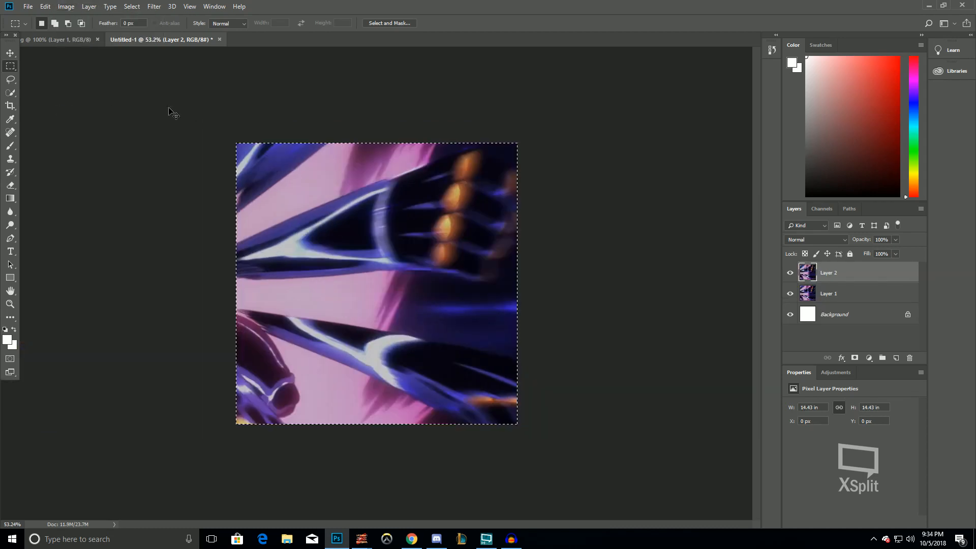
key(ctrl+z)
Reposition the square selection over the character's head and fist and crop the canvas to it
drag(649, 289, 542, 288)
click(440, 535)
click(445, 531)
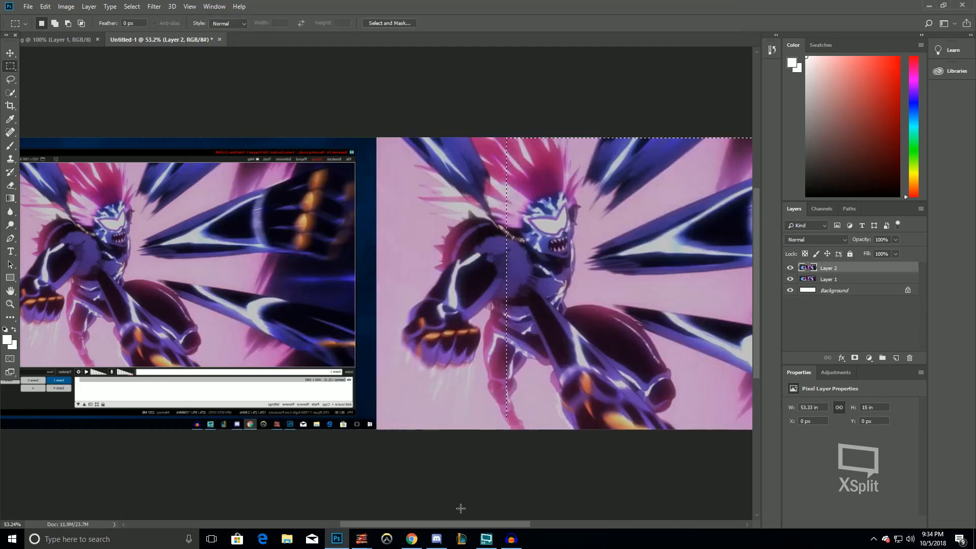
drag(455, 524, 519, 518)
drag(375, 331, 367, 333)
click(66, 6)
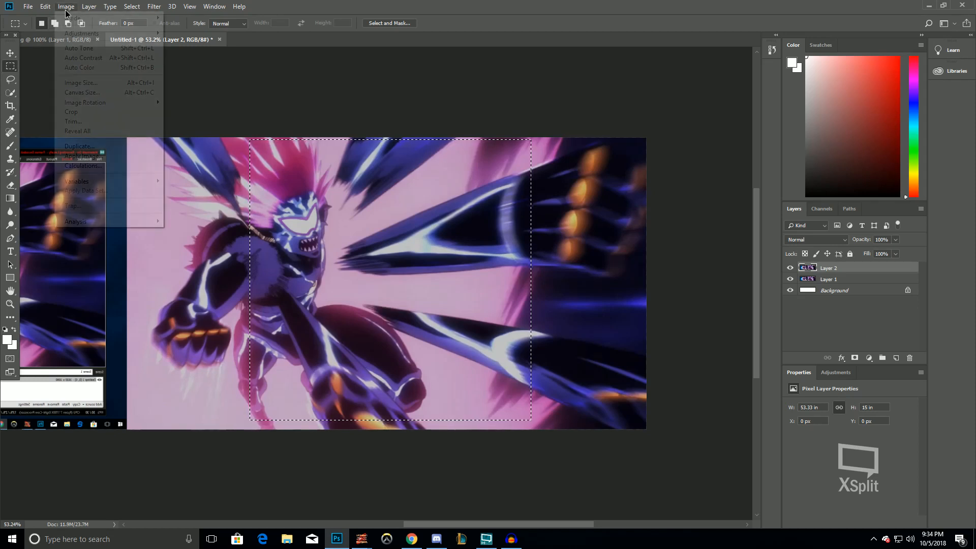
click(89, 112)
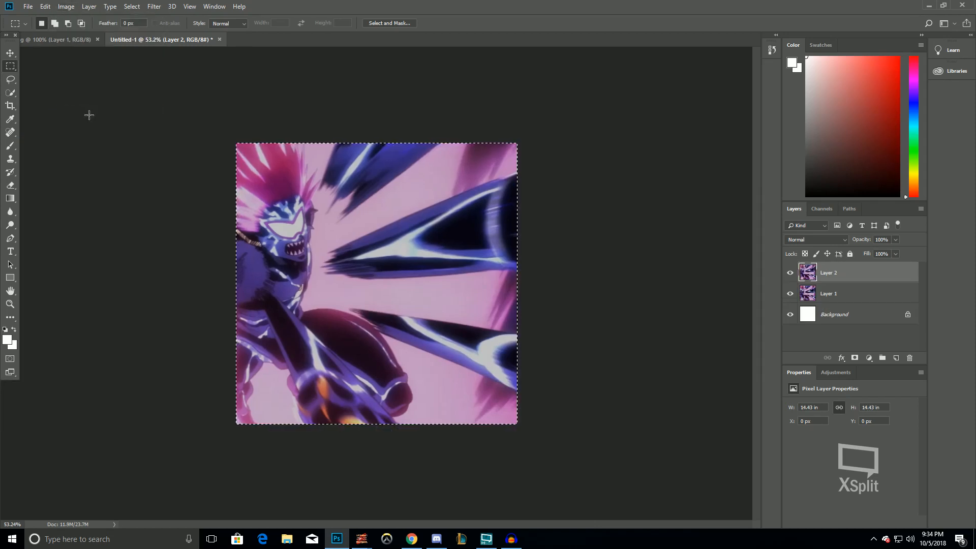
Open Save As and navigate up to the OPM folder
click(28, 6)
mouse_move(51, 145)
click(212, 145)
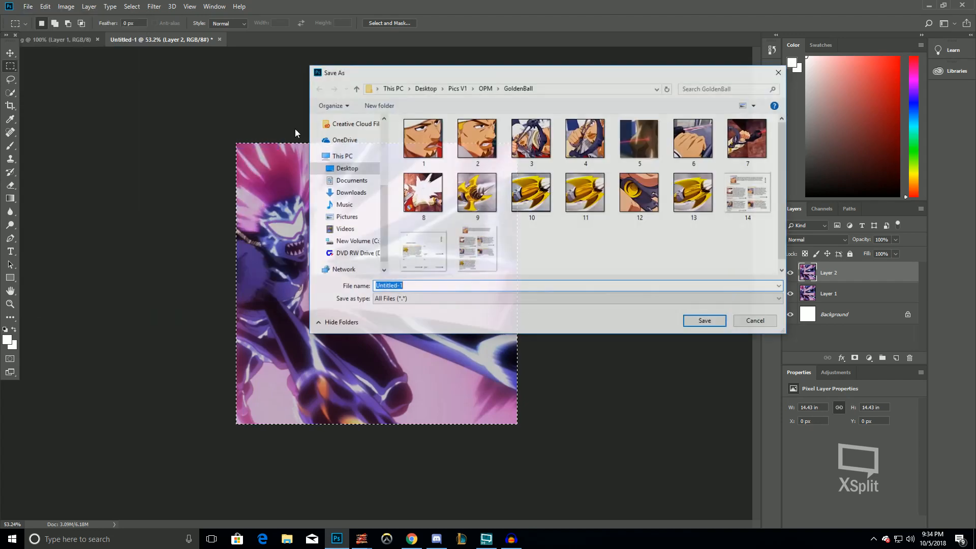
click(485, 88)
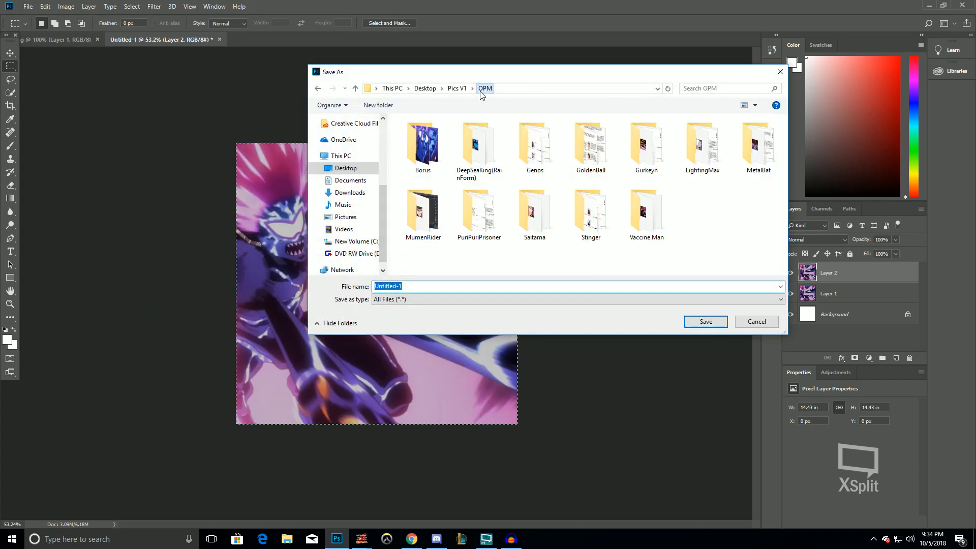
Create a new folder named Boros inside OPM
right_click(734, 242)
mouse_move(782, 343)
click(875, 344)
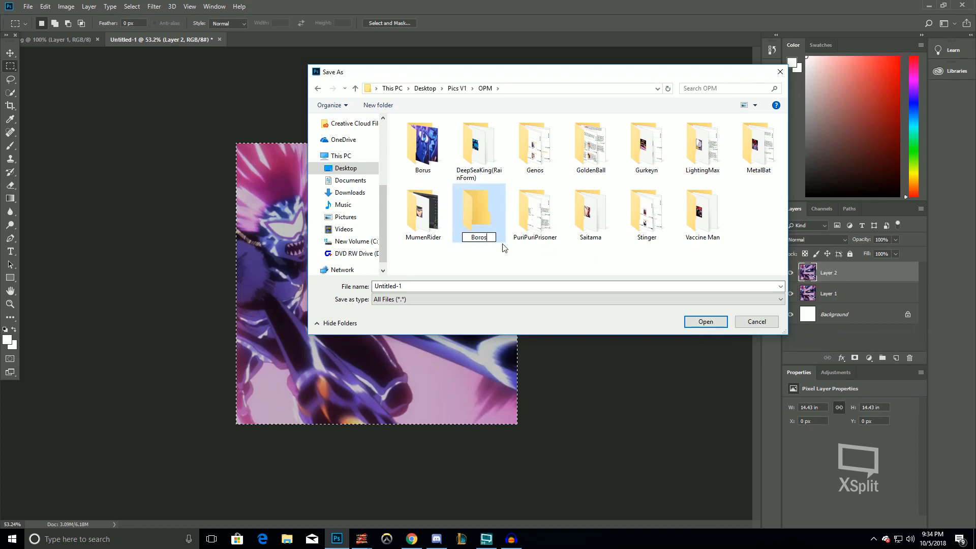
key(Return)
Open the Borus folder and save the image there as 4
double_click(424, 150)
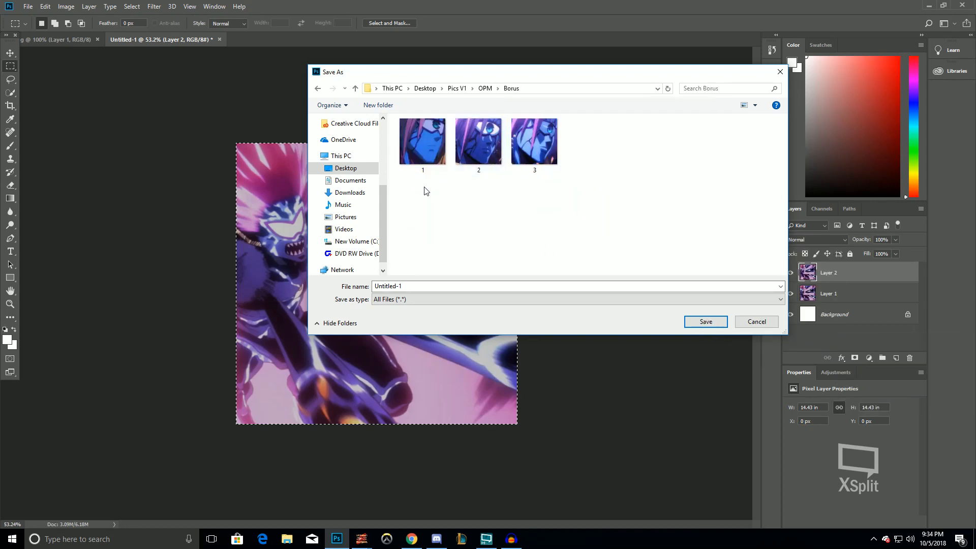
click(423, 142)
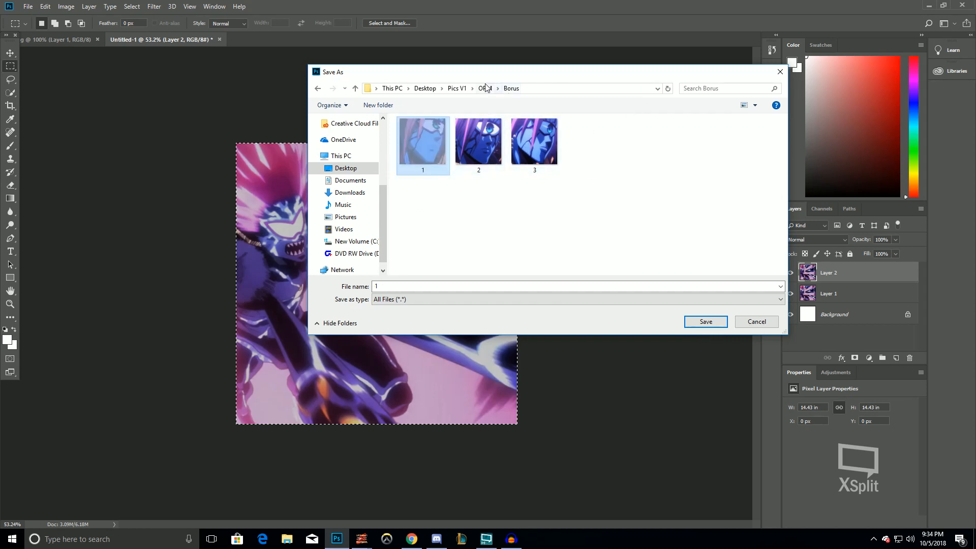
click(549, 197)
click(489, 297)
click(491, 286)
key(BackSpace)
text(4)
key(Return)
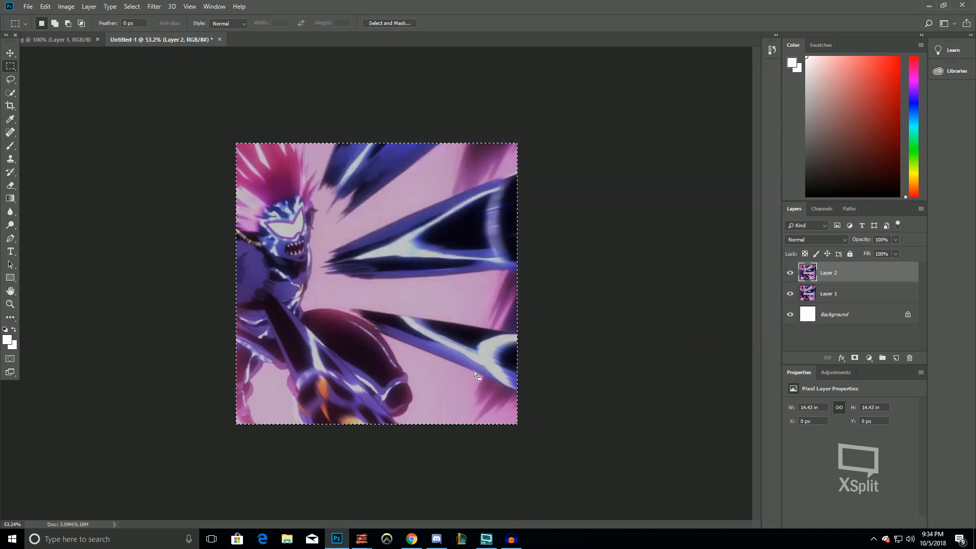
Switch to Chrome and scrub the Saitama vs Boros video to around 1:22
click(405, 542)
click(454, 331)
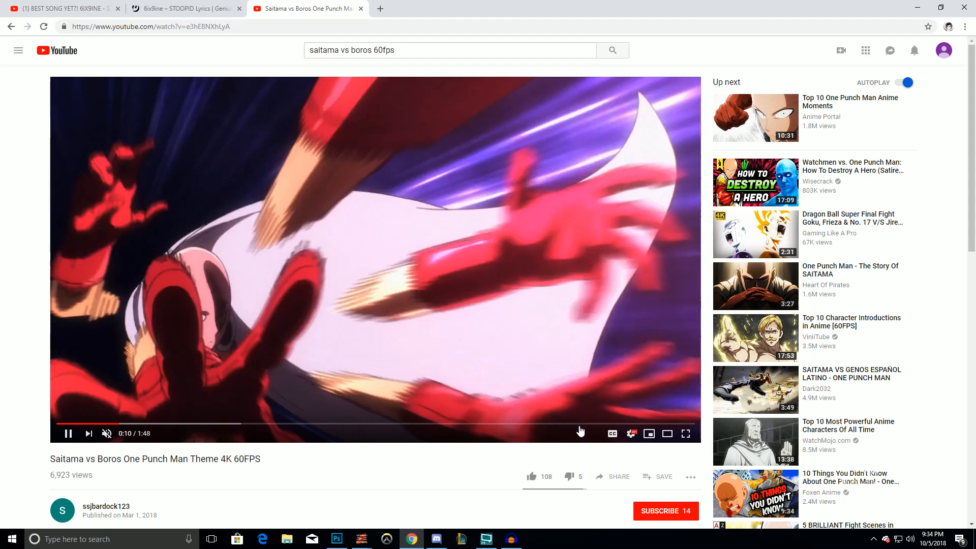
click(597, 424)
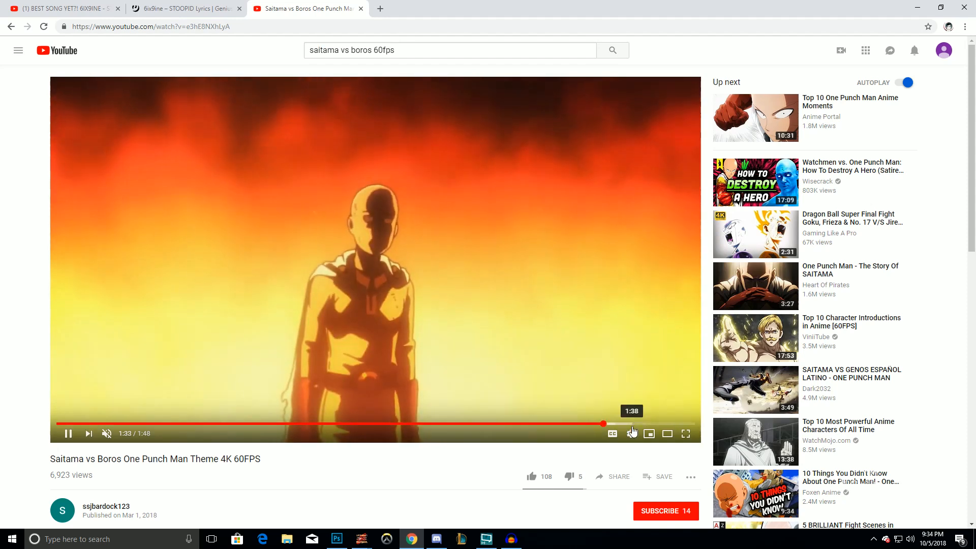
click(632, 424)
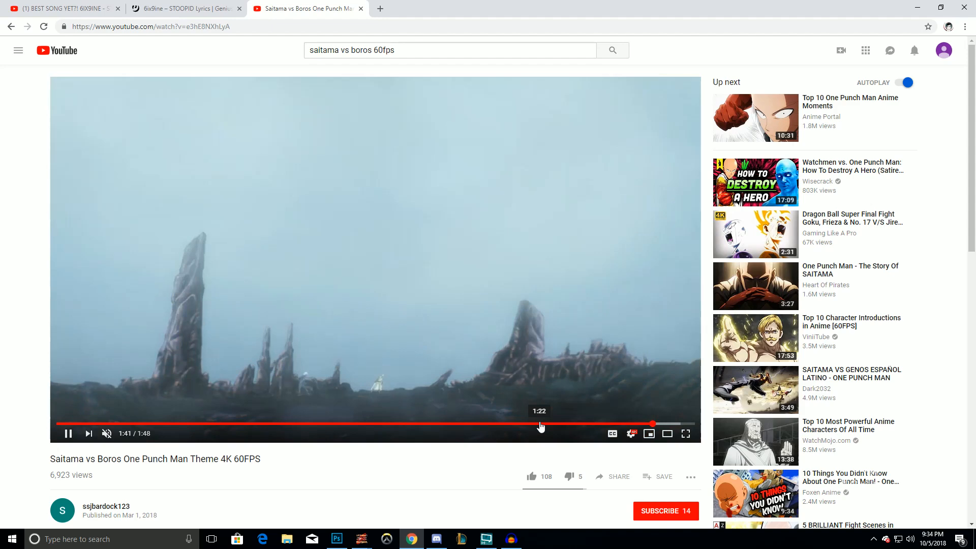
click(540, 423)
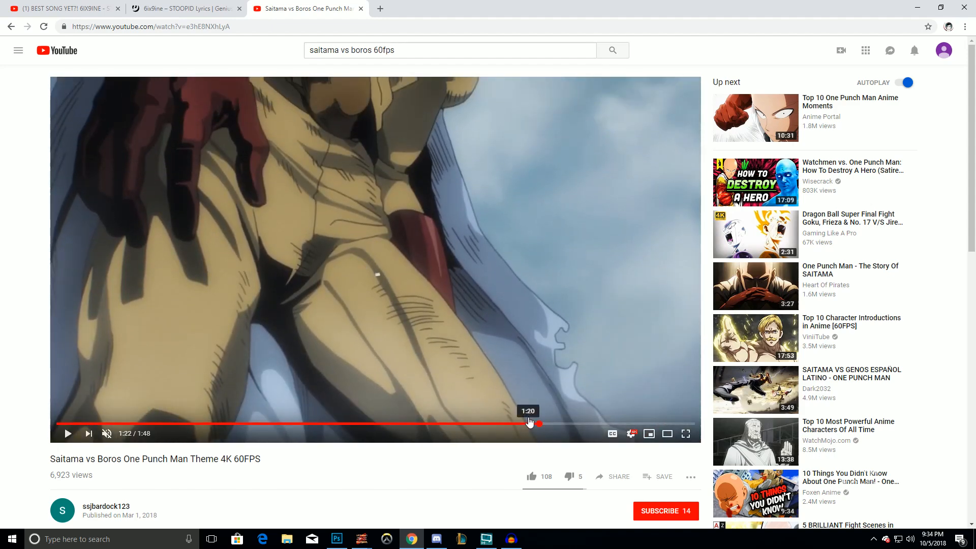
Show the video full screen, scrub to about 1:15, and exit full screen
click(684, 436)
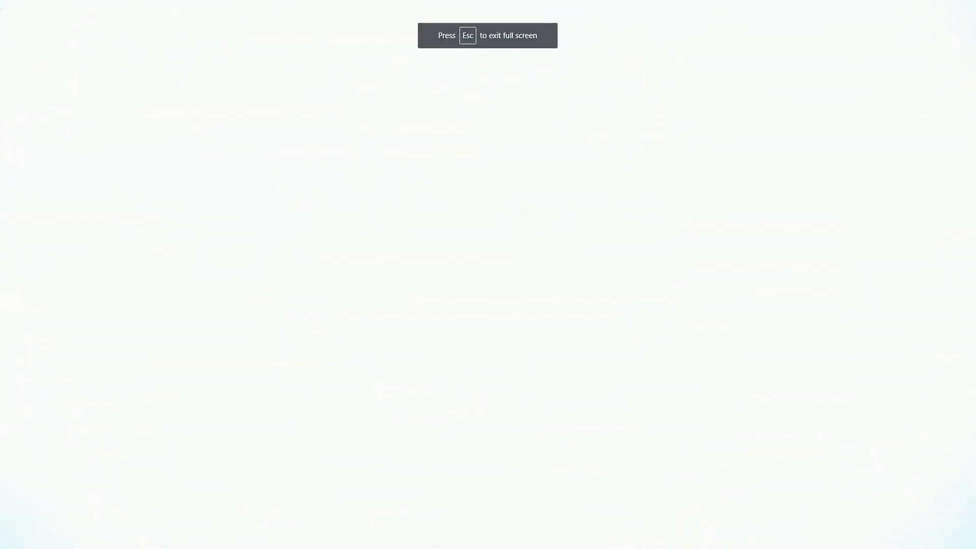
drag(722, 520, 634, 525)
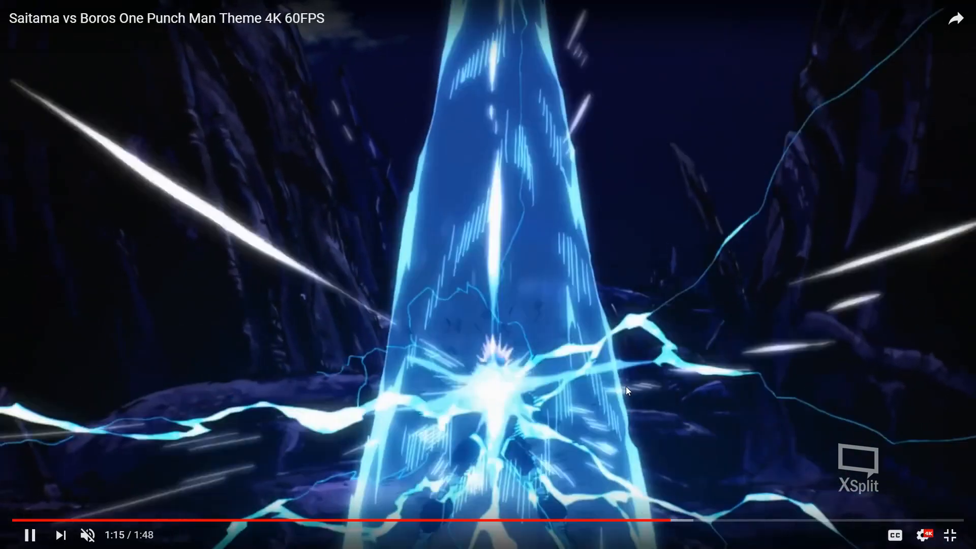
key(Escape)
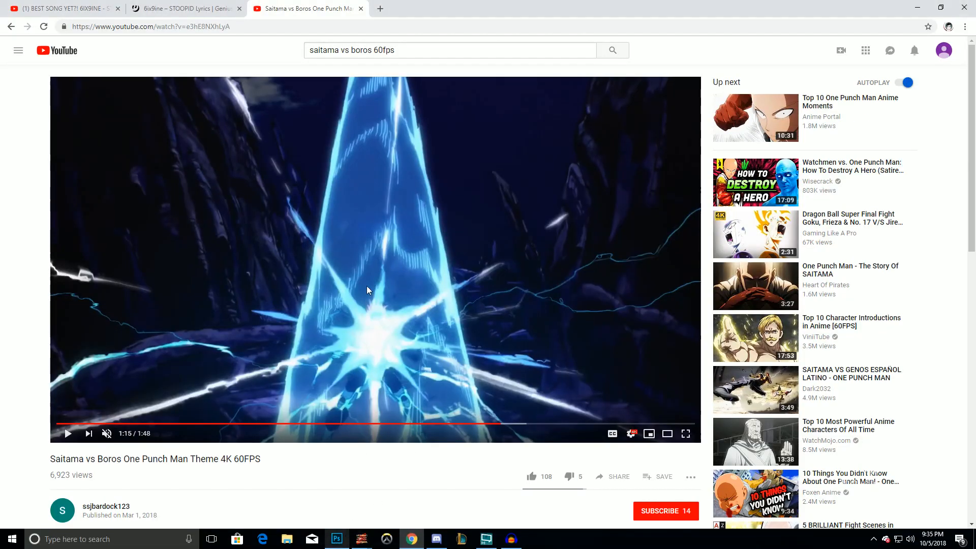
Return to Photoshop, zoom out, and paste the captured video frame as a new layer
click(344, 544)
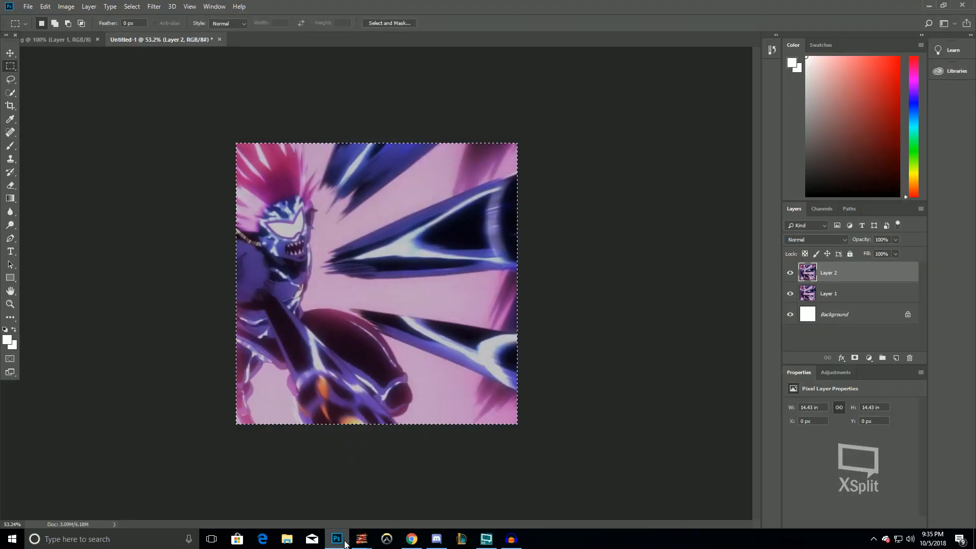
scroll(321, 287, down, 3)
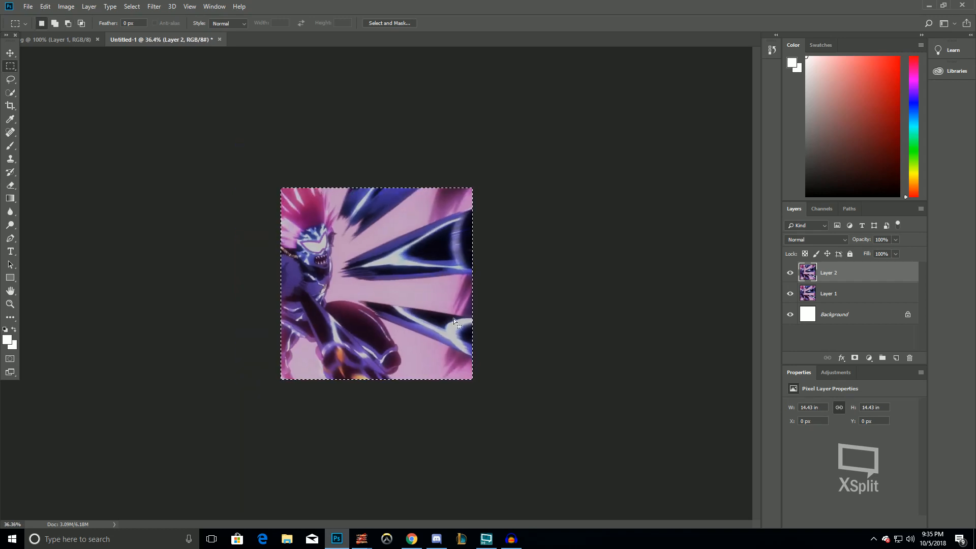
key(ctrl+v)
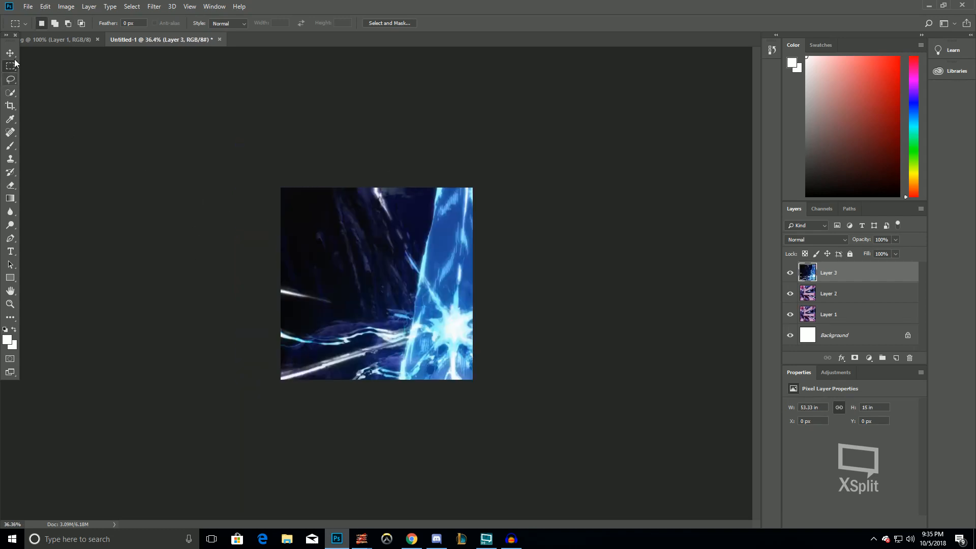
Move the pasted frame so the blue energy beam is centred on the canvas
click(10, 53)
drag(350, 287, 373, 314)
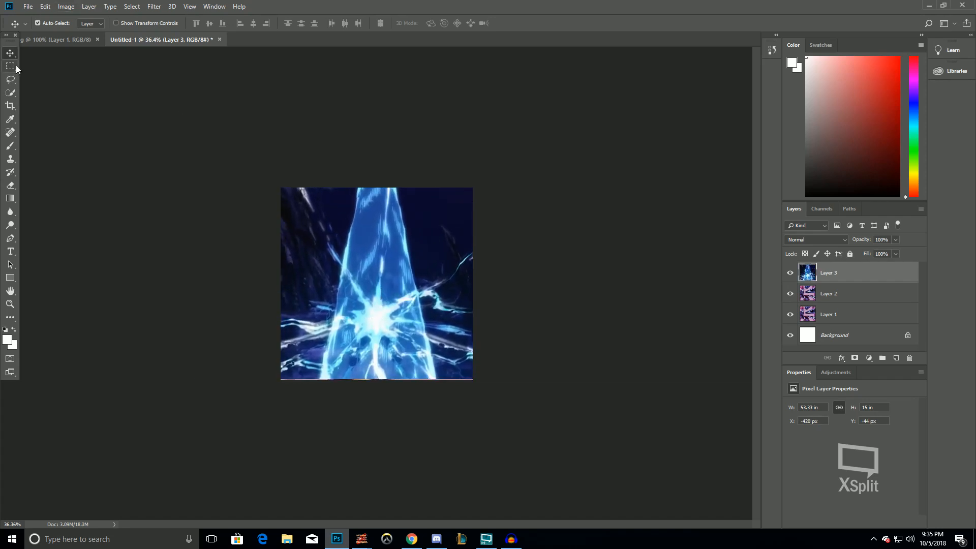
click(66, 6)
click(86, 83)
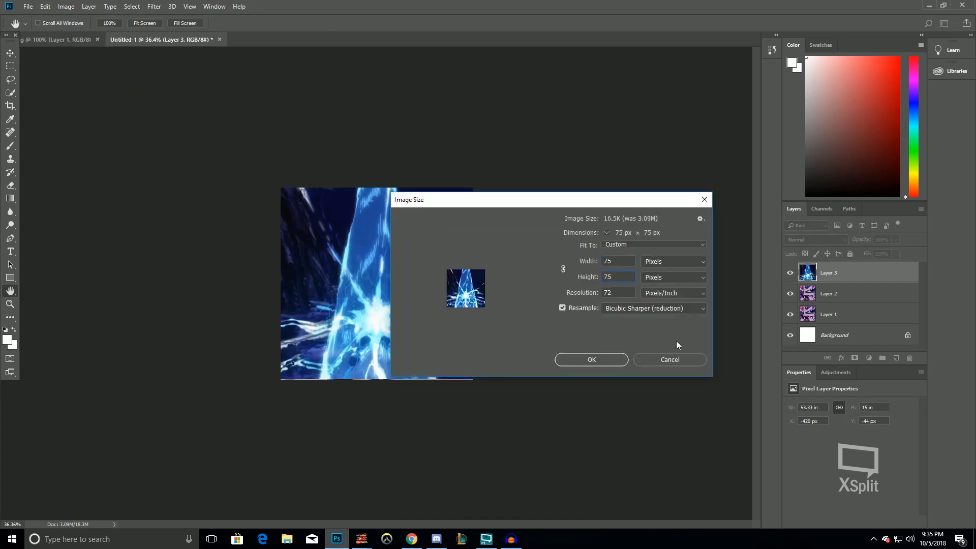
click(679, 361)
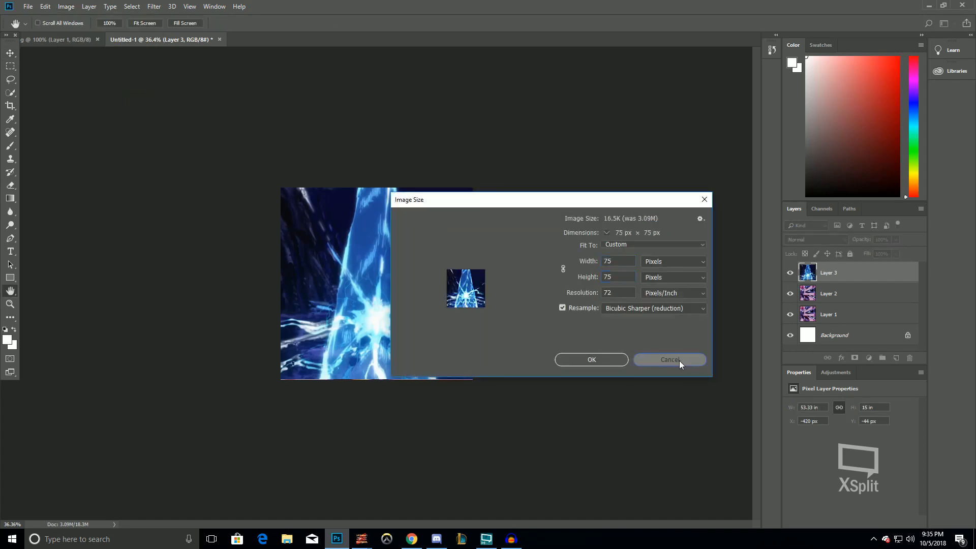
Select a square around the beam's bright centre and crop the canvas to it
drag(482, 387, 404, 349)
click(66, 6)
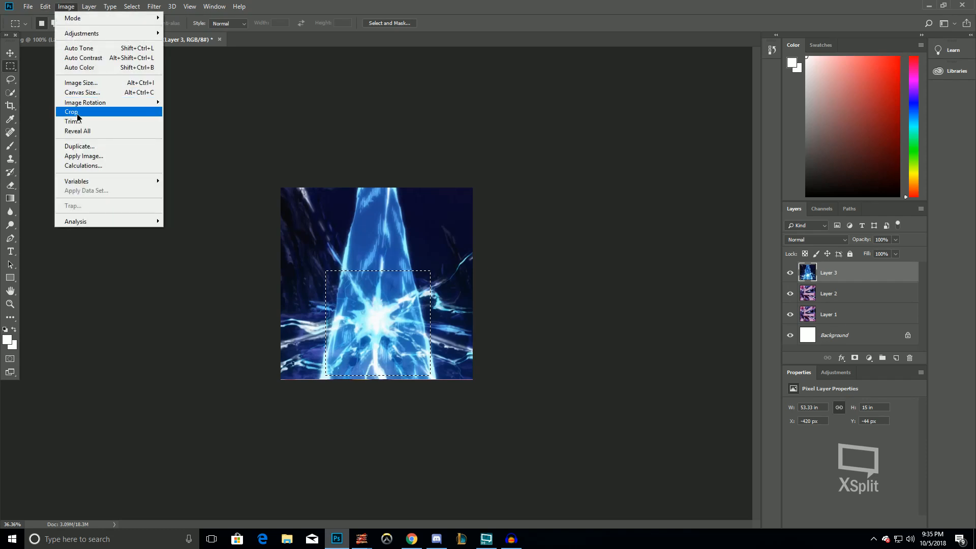
click(76, 112)
key(ctrl+z)
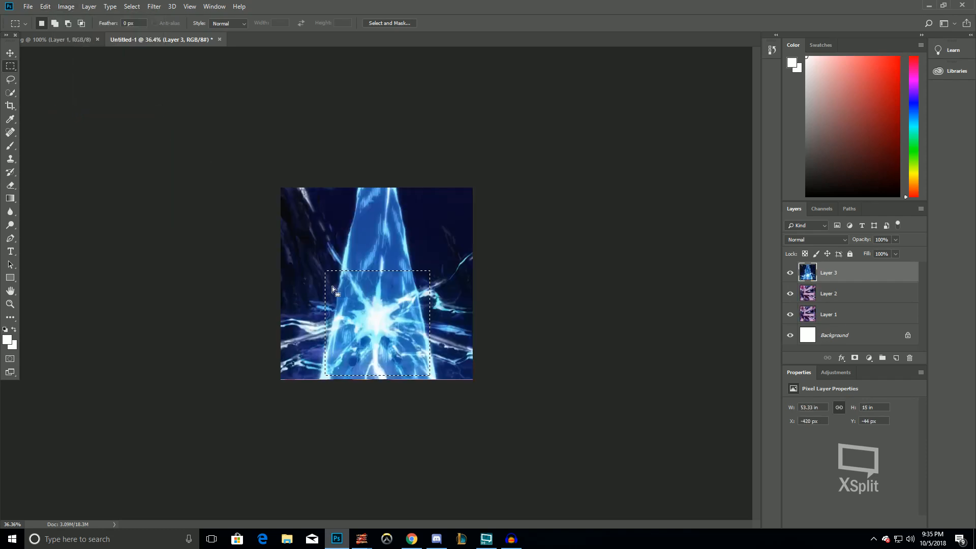
click(66, 6)
click(71, 112)
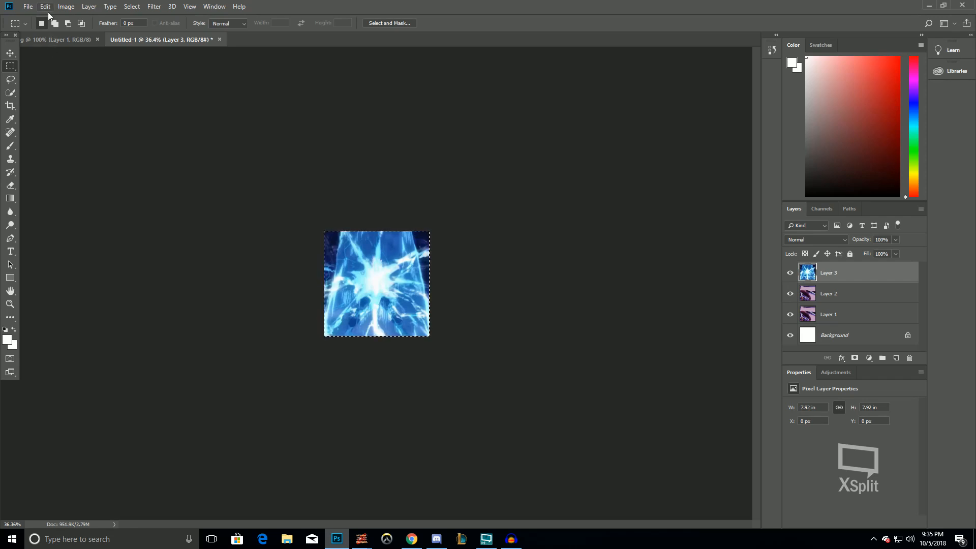
Undo and reapply the crop several times to compare the frame before and after cropping
key(ctrl+z)
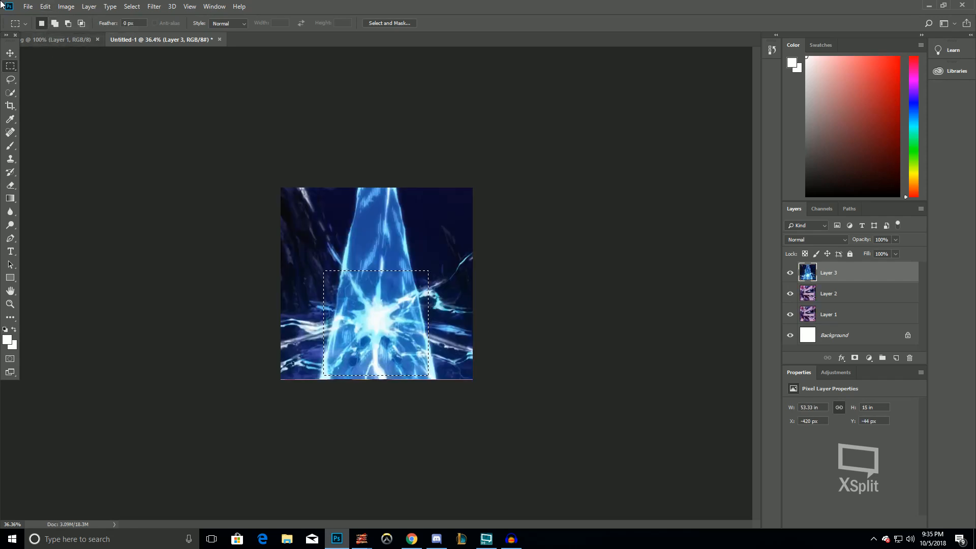
click(66, 6)
click(77, 109)
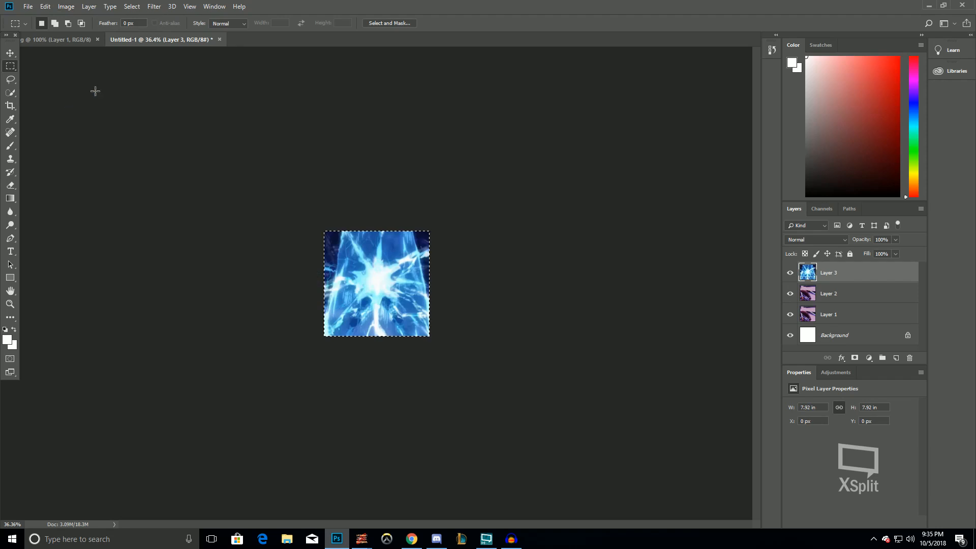
key(ctrl+z)
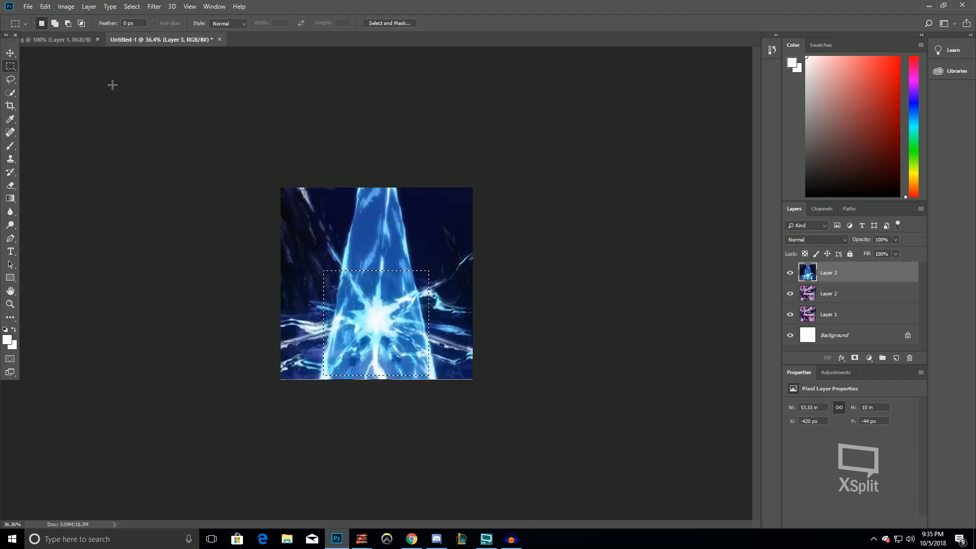
click(66, 6)
click(71, 111)
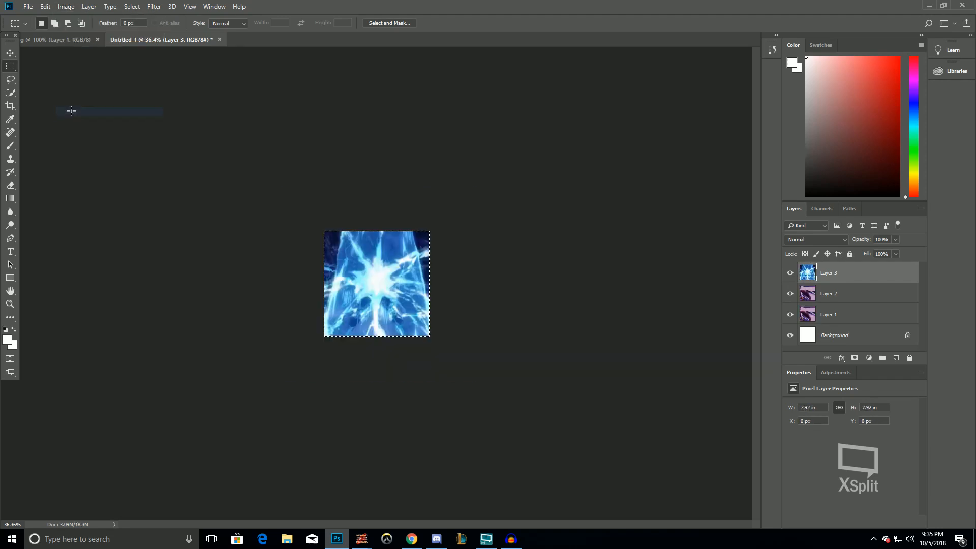
key(ctrl+z)
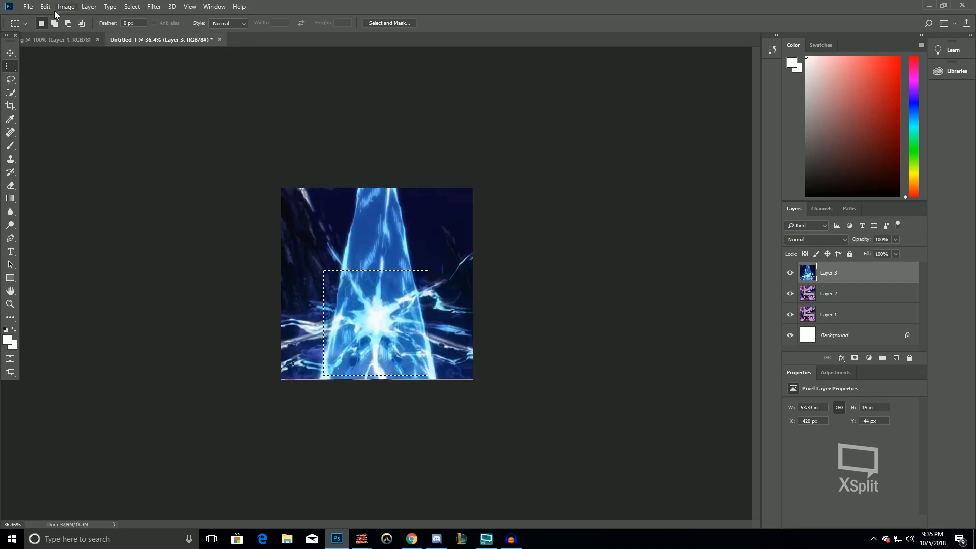
click(66, 6)
click(71, 111)
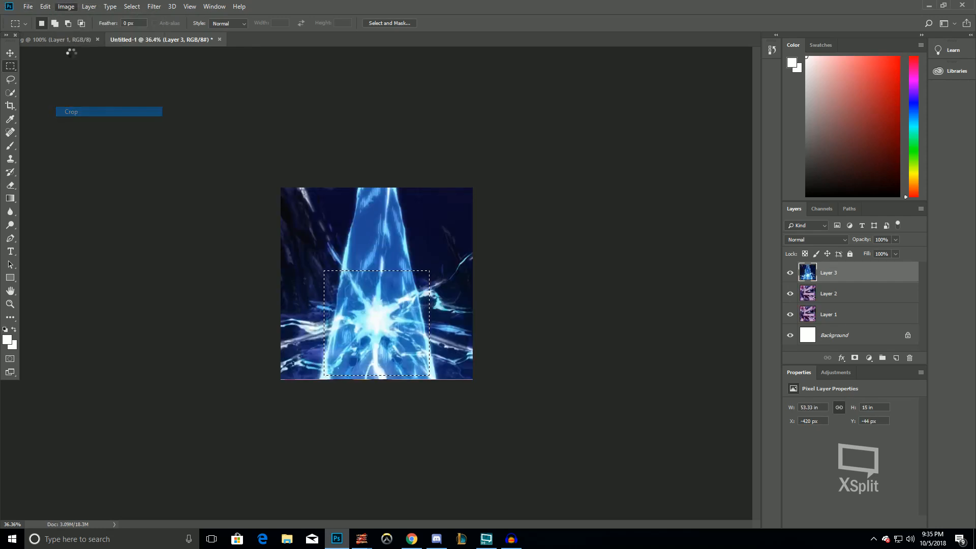
Resize the cropped image to 75 by 75 pixels
click(73, 6)
click(77, 83)
text(75)
click(625, 275)
text(75)
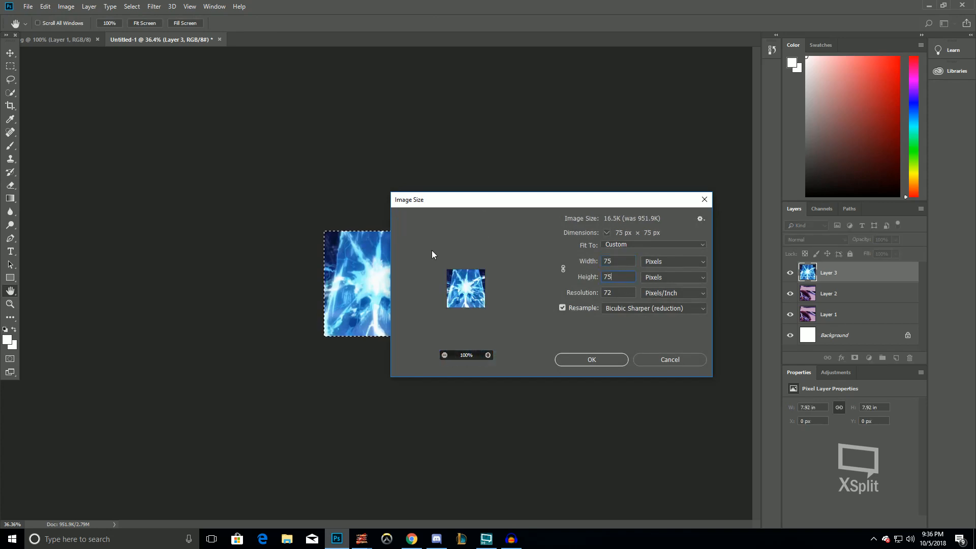
key(Return)
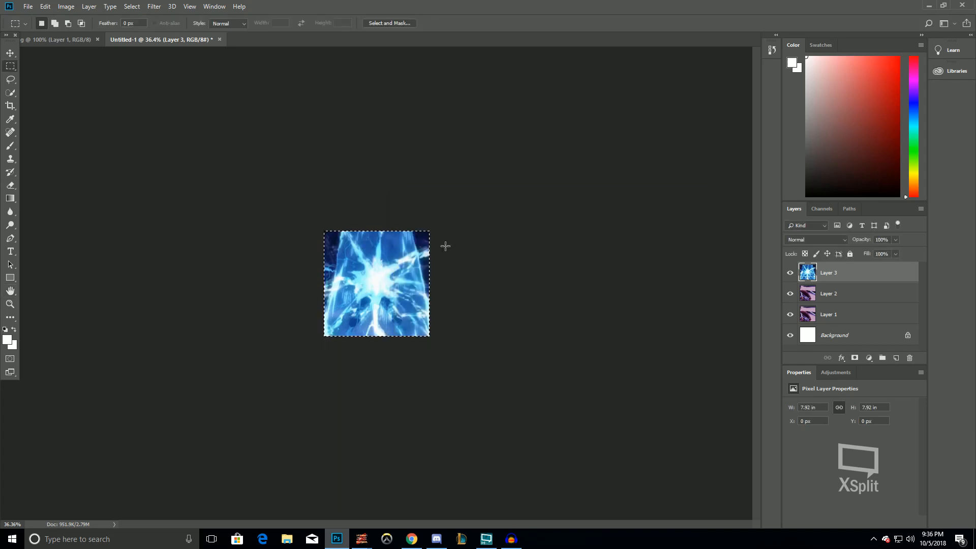
Quick-export the image as a PNG into the Borus folder
click(28, 6)
mouse_move(77, 145)
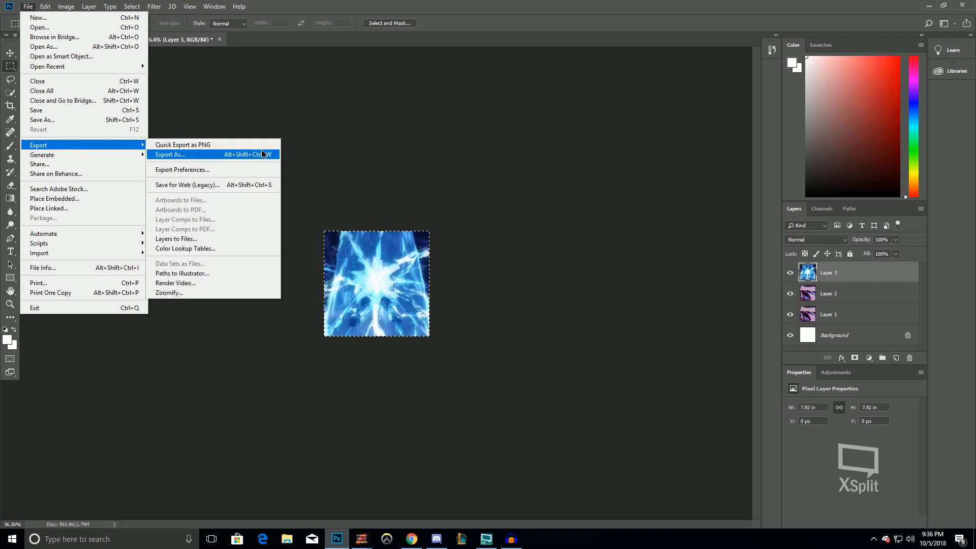
click(261, 151)
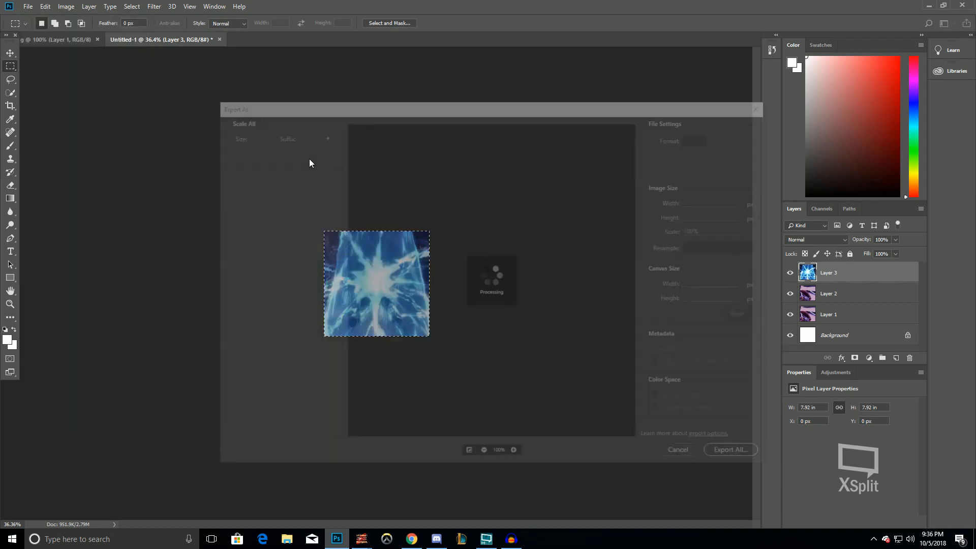
key(Escape)
click(21, 6)
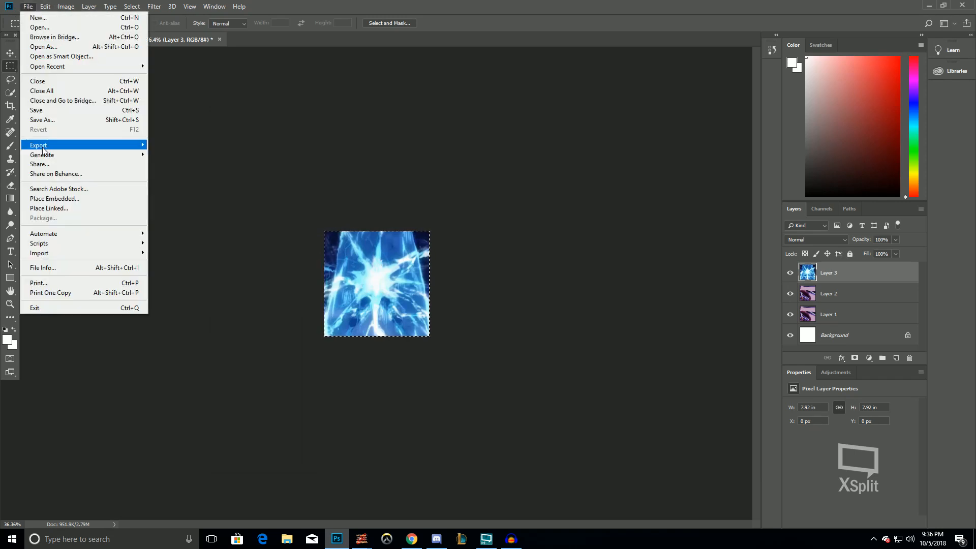
mouse_move(92, 144)
click(167, 144)
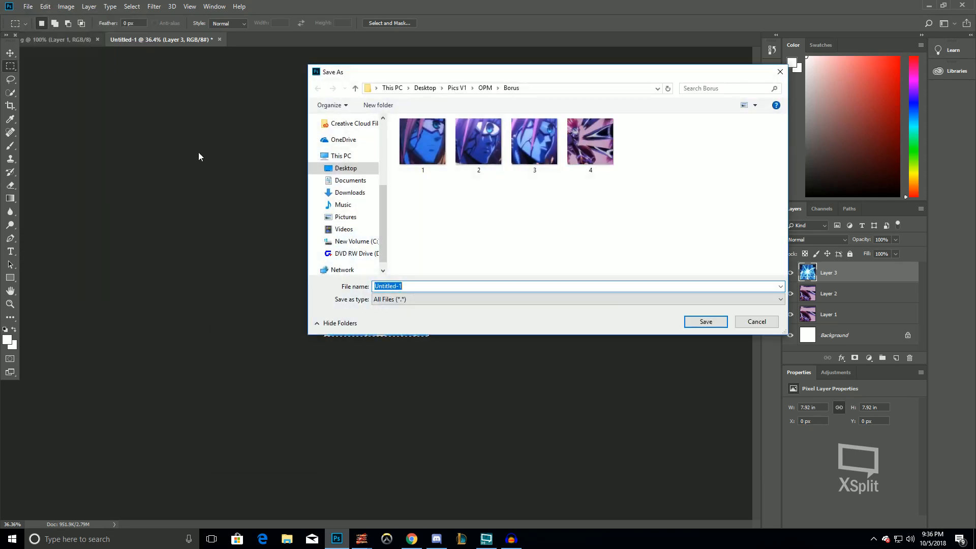
key(Return)
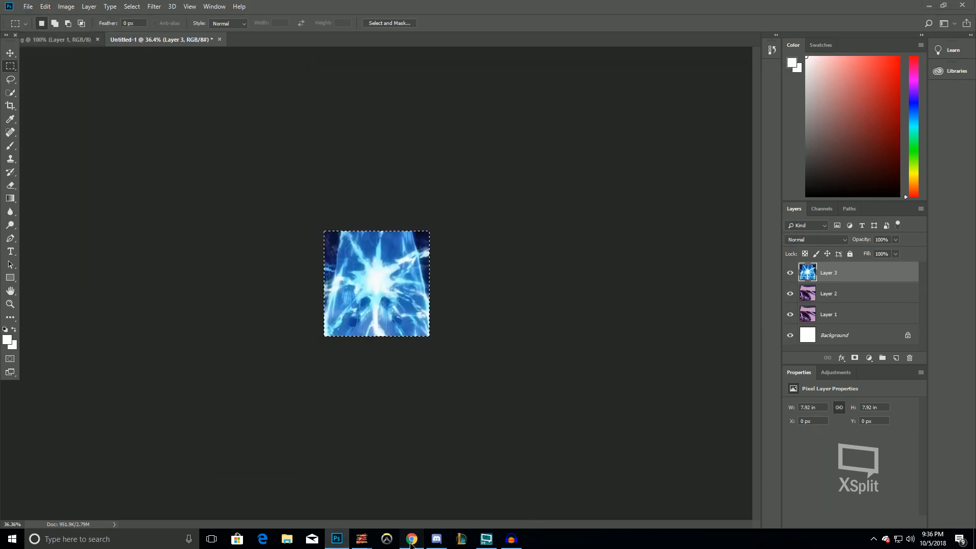
Switch to the browser video in full screen and scrub to another frame of the blue energy blast
click(412, 538)
click(687, 433)
click(590, 332)
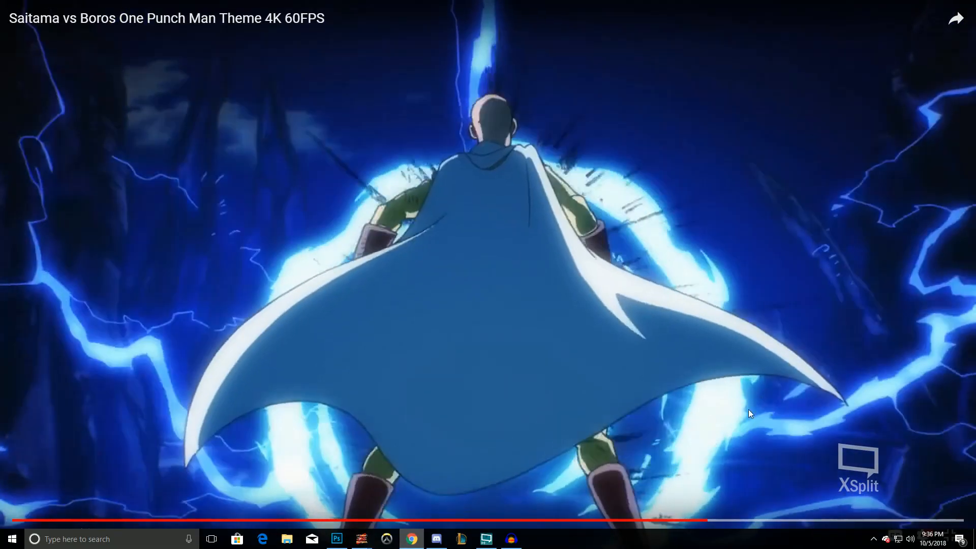
click(708, 492)
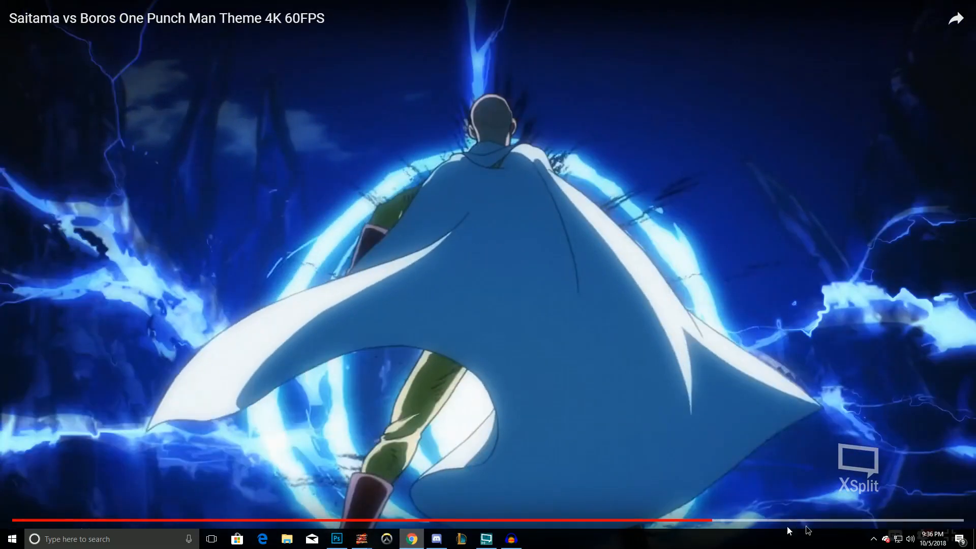
click(649, 448)
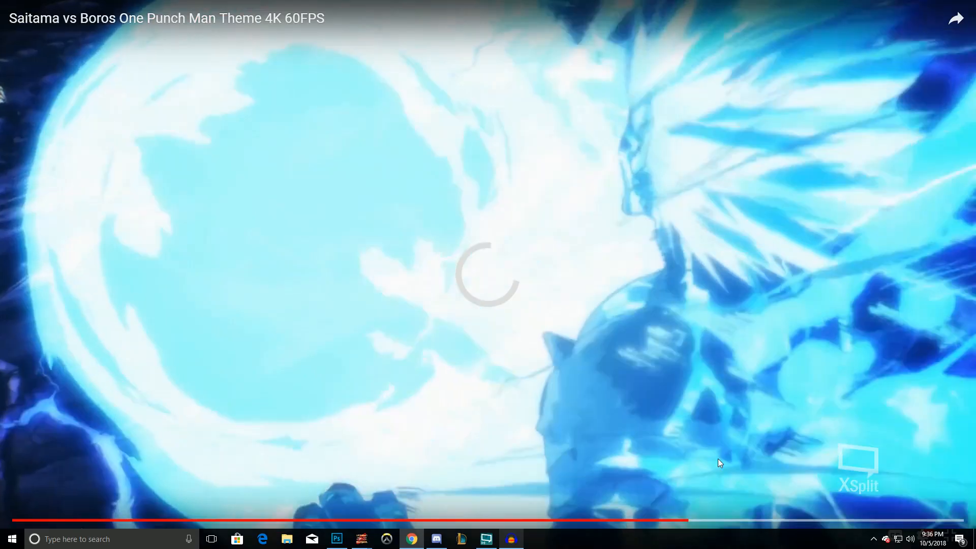
click(917, 359)
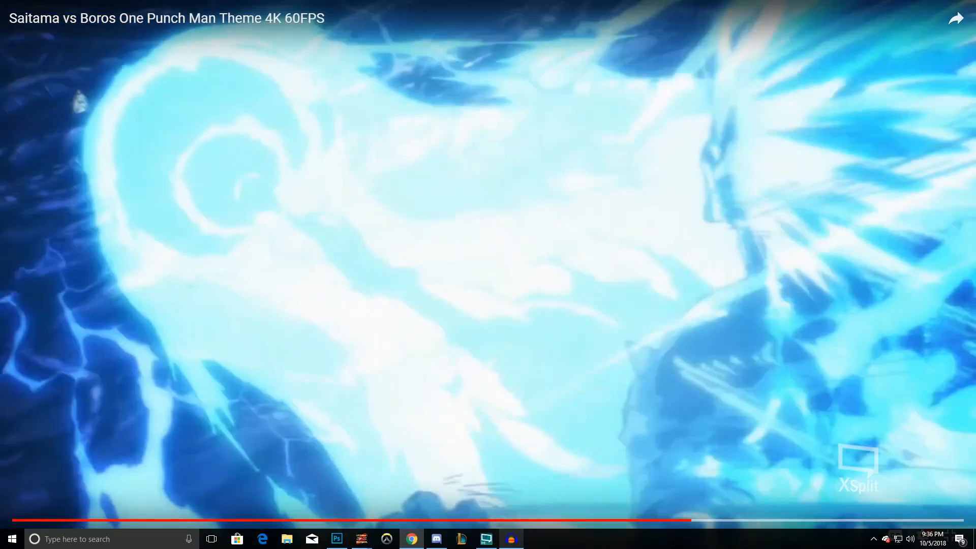
click(676, 520)
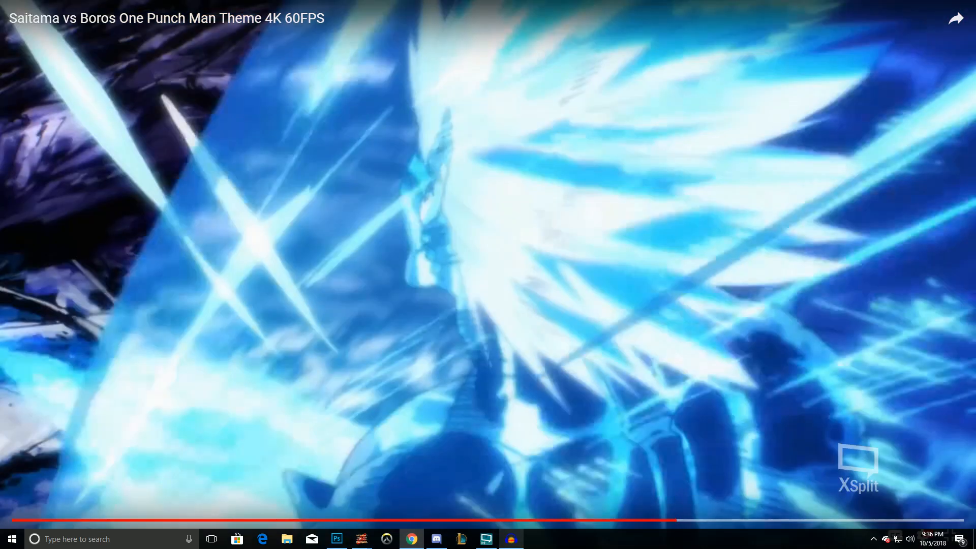
key(space)
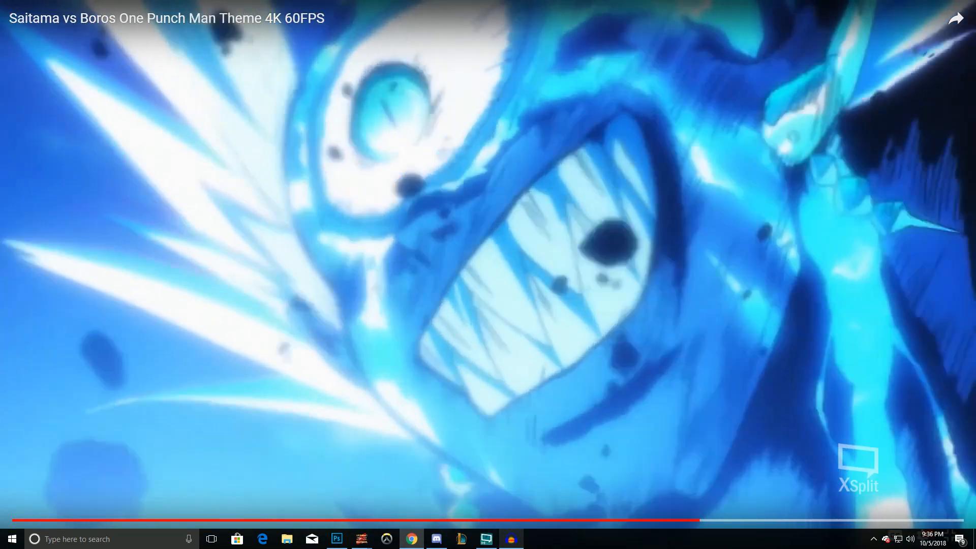
double_click(686, 297)
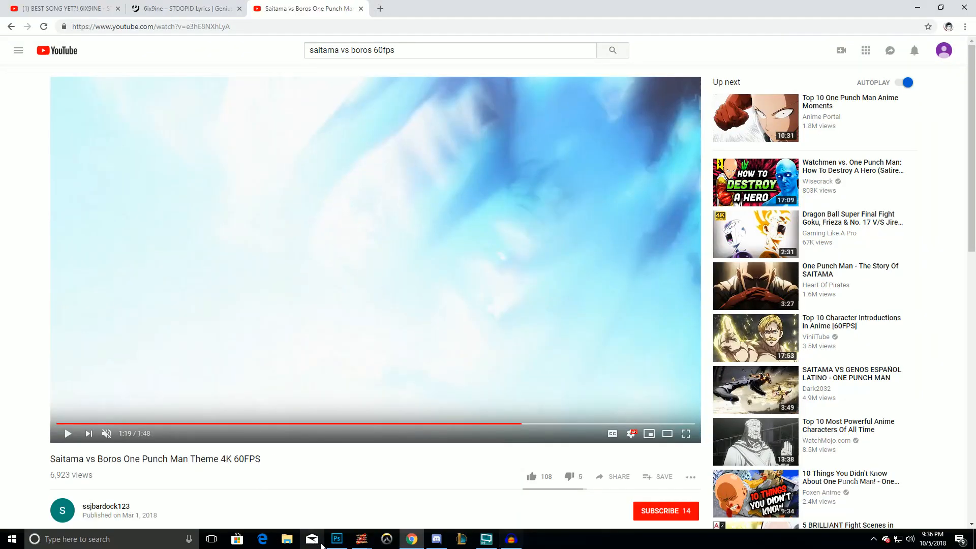
Paste the captured frame into the document and reposition it, undoing and repasting once
click(336, 539)
key(ctrl+v)
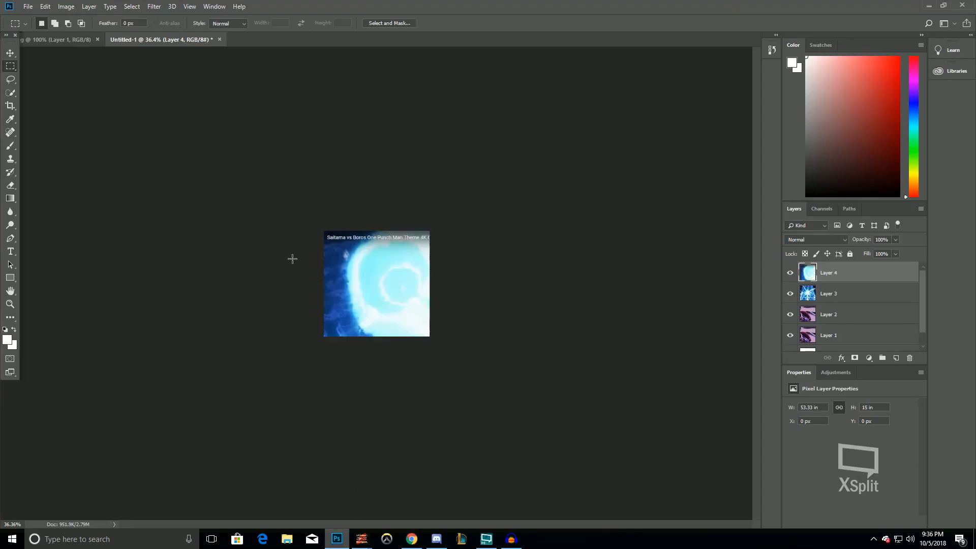
key(v)
drag(373, 274, 183, 227)
key(ctrl+alt+z)
key(ctrl+alt+z)
key(ctrl+alt+z)
key(ctrl+v)
drag(403, 286, 303, 295)
Return to the video, scrub to about 1:16, and pick a frame in full screen before exiting it
click(412, 539)
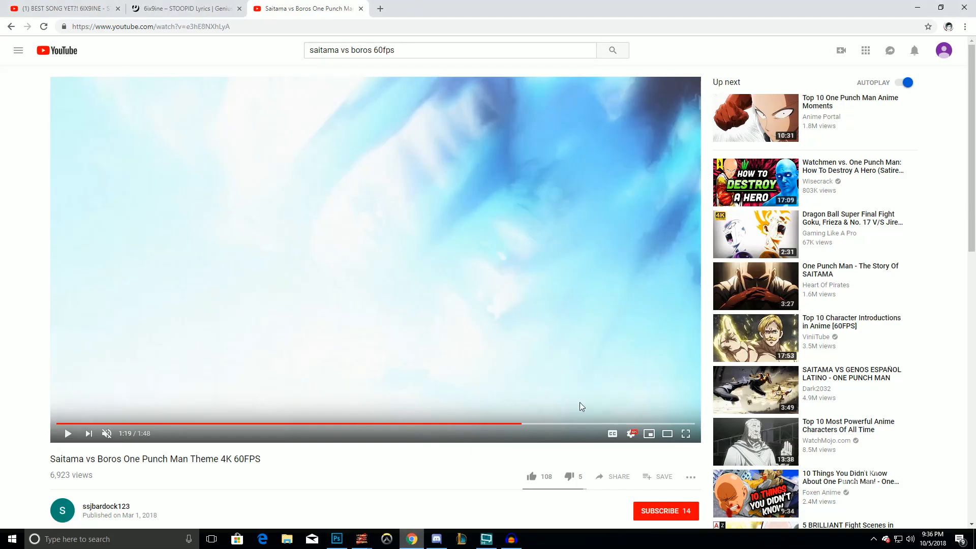
click(506, 424)
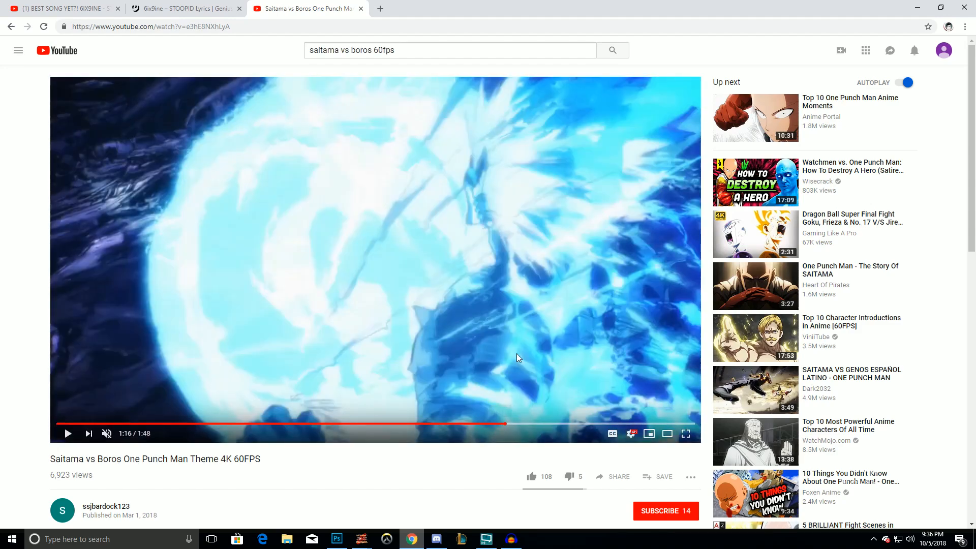
click(527, 338)
click(527, 338)
click(528, 338)
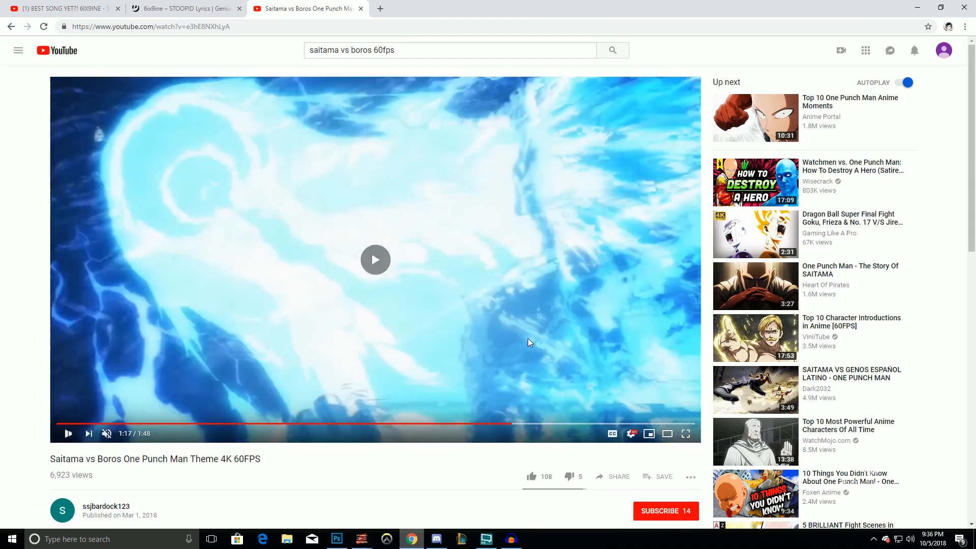
click(528, 338)
click(686, 433)
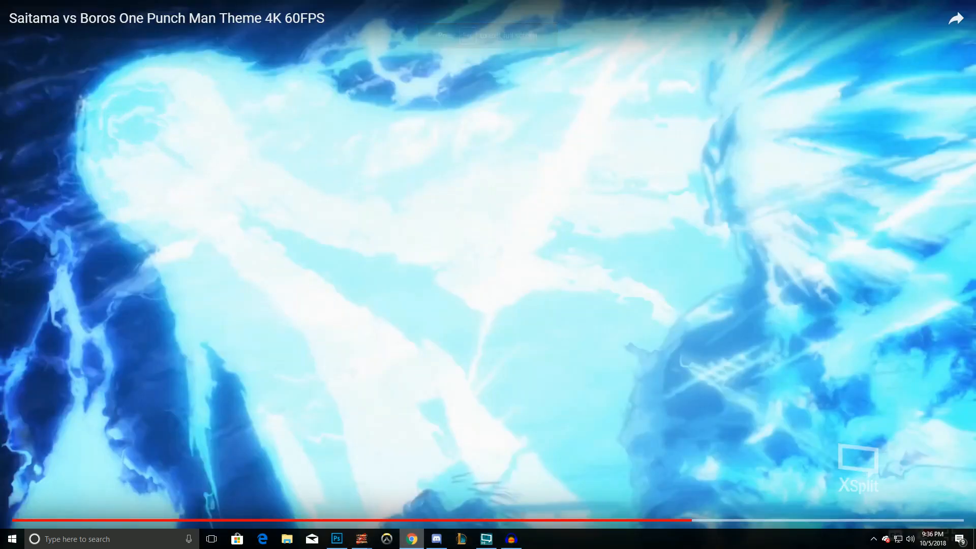
key(Escape)
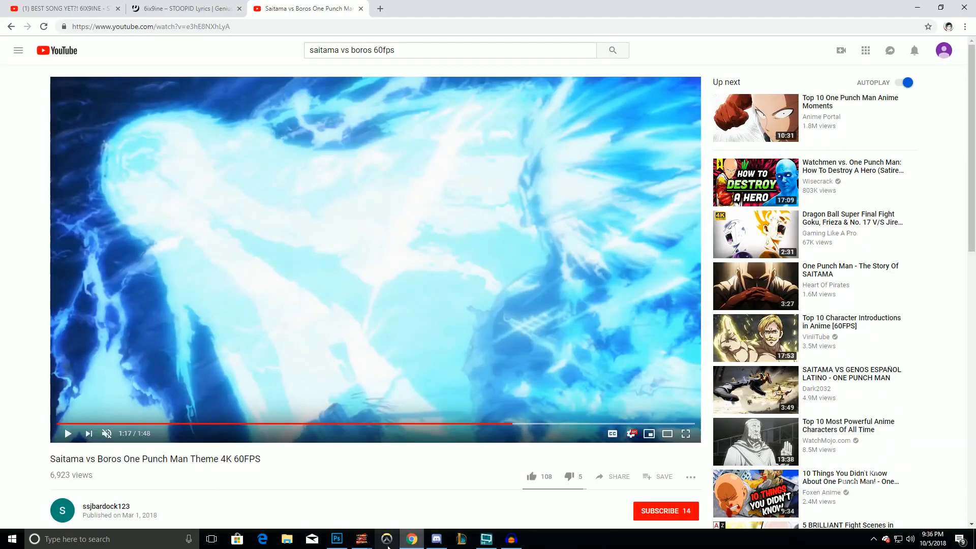
Paste the new frame, move it, and step back through the document history
click(336, 538)
key(ctrl+v)
drag(358, 312, 395, 312)
key(ctrl+alt+z)
key(ctrl+alt+z)
key(ctrl+alt+z)
key(ctrl+alt+z)
key(ctrl+alt+z)
key(ctrl+alt+z)
key(ctrl+alt+z)
key(ctrl+alt+z)
key(ctrl+alt+z)
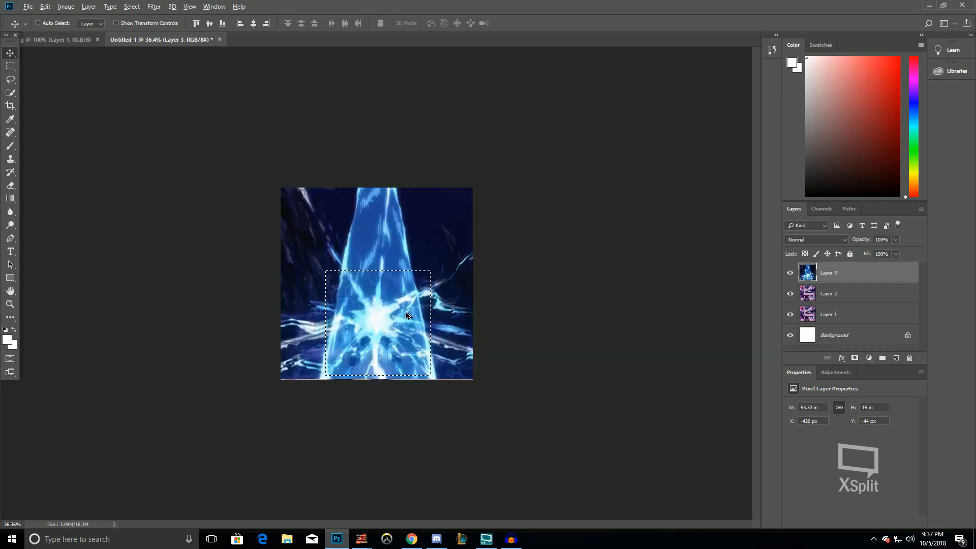
Step forward in history and draw a roughly square rectangular selection around the blast in the pasted frame
key(ctrl+shift+z)
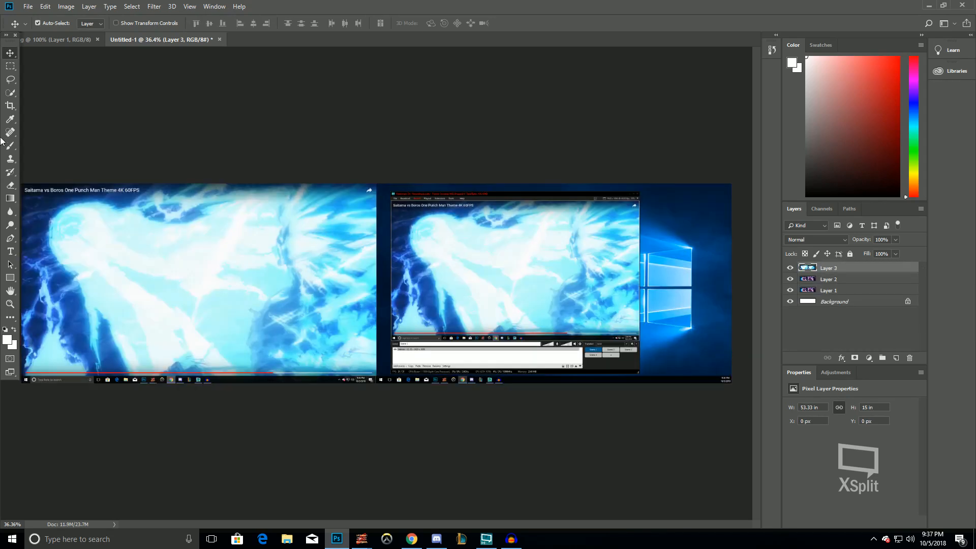
key(m)
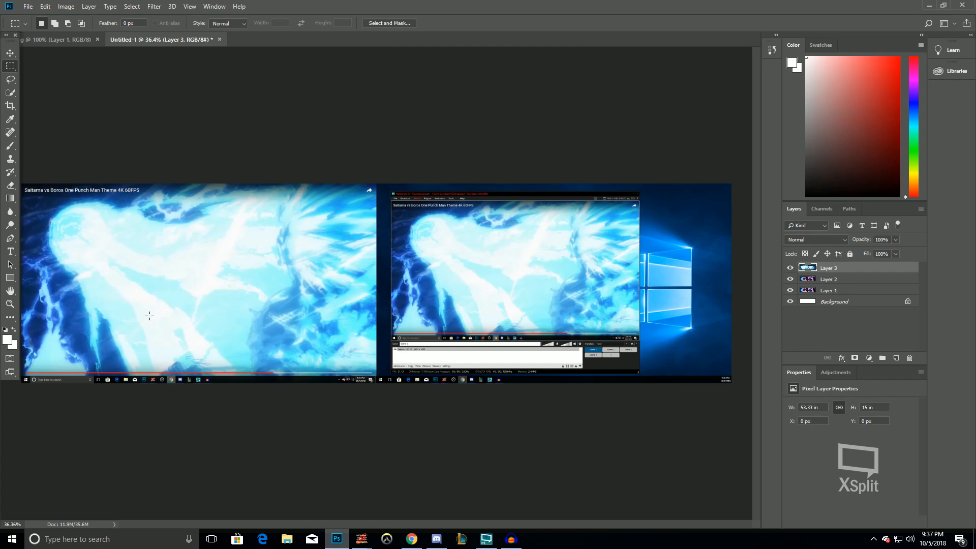
drag(79, 203, 252, 369)
scroll(600, 412, down, 5)
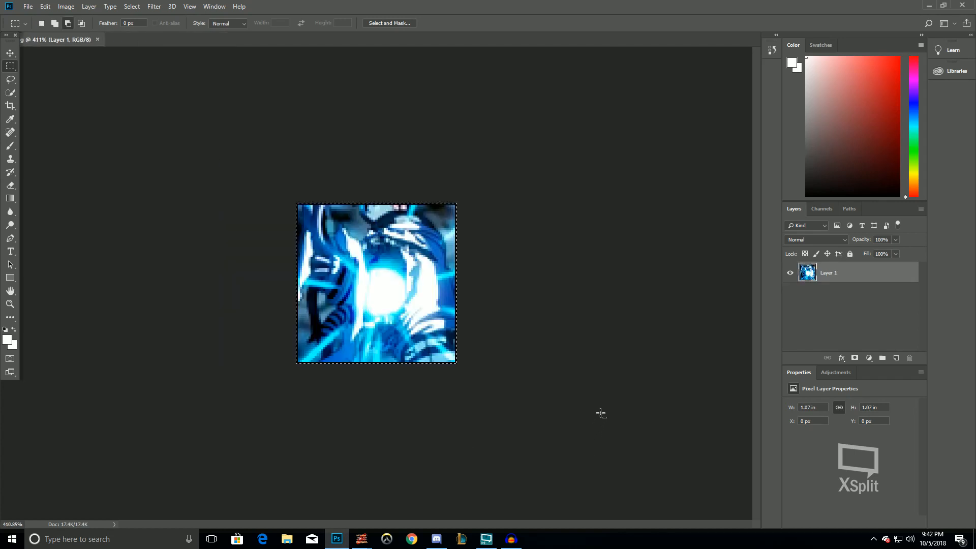
Open the numbered images 1.png through 7.png together in Photoshop
click(10, 304)
right_click(398, 276)
click(417, 291)
click(45, 6)
mouse_move(28, 6)
click(38, 27)
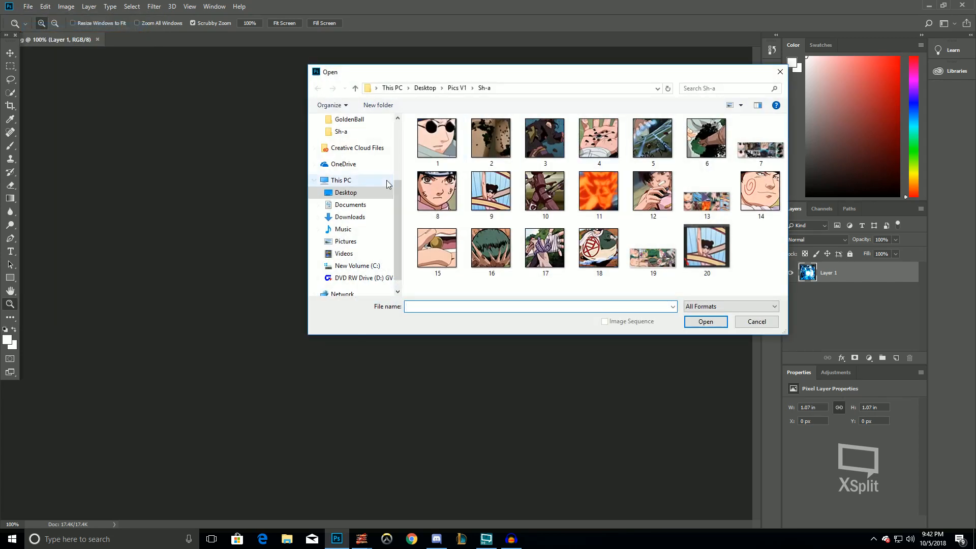
click(366, 200)
drag(426, 189, 958, 74)
key(Return)
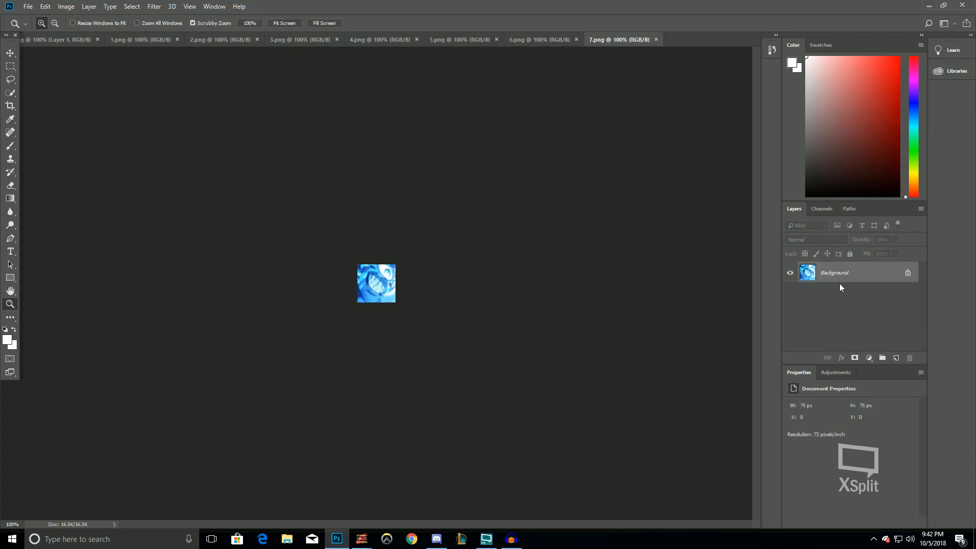
Convert the 7.png background layer to a smart object and apply a High Pass filter to it
right_click(839, 286)
click(886, 349)
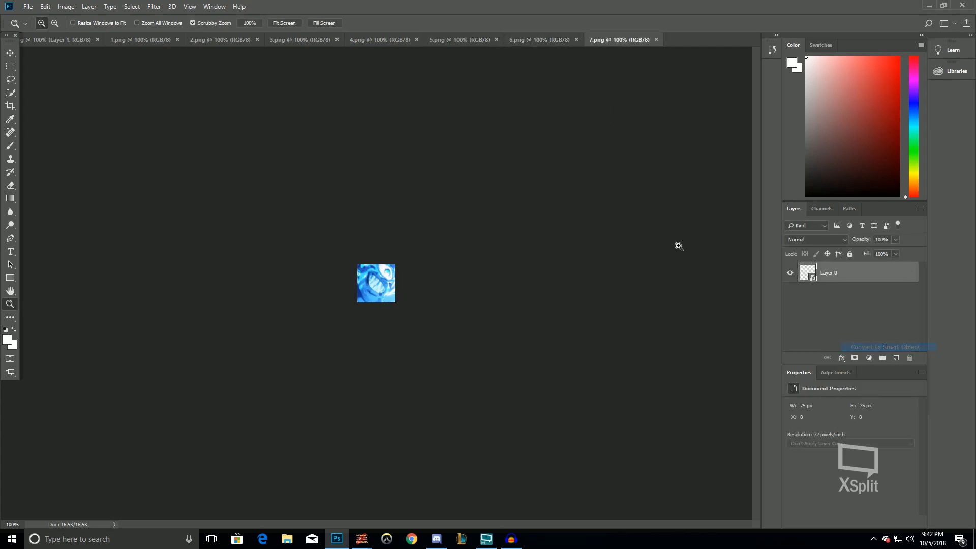
click(154, 6)
click(160, 16)
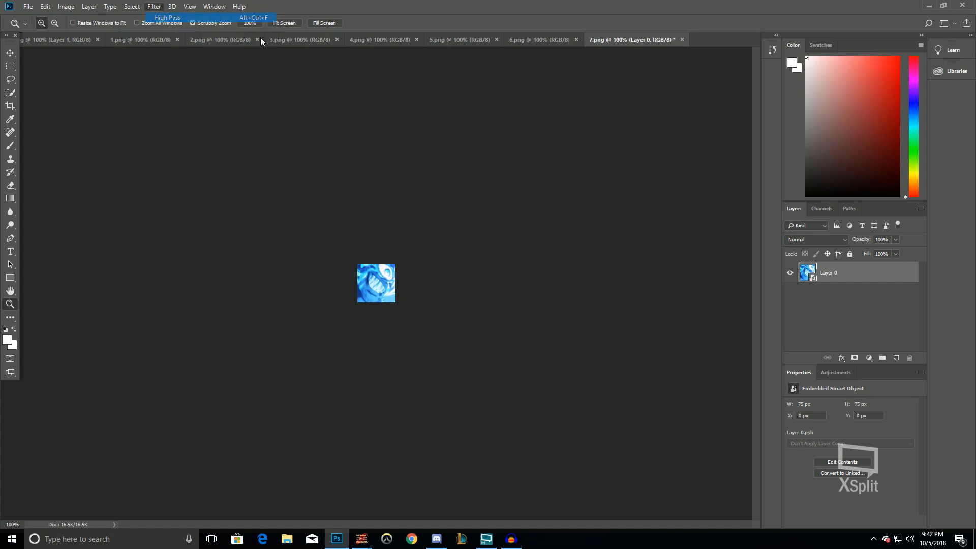
key(Return)
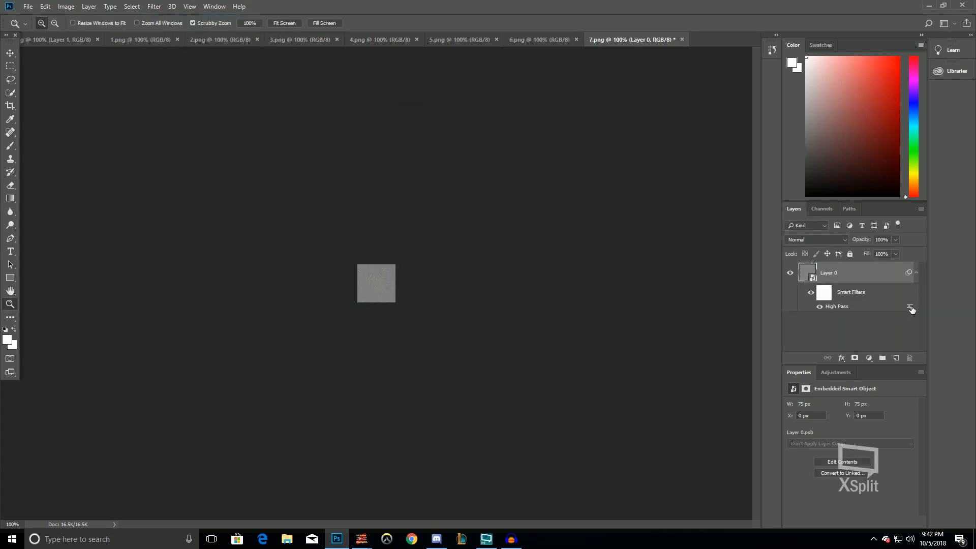
double_click(910, 307)
click(580, 129)
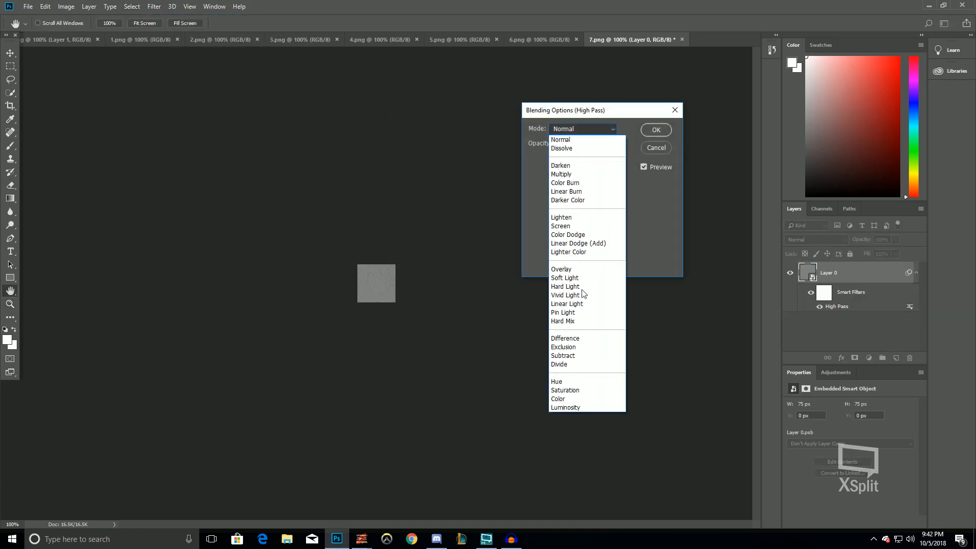
click(579, 292)
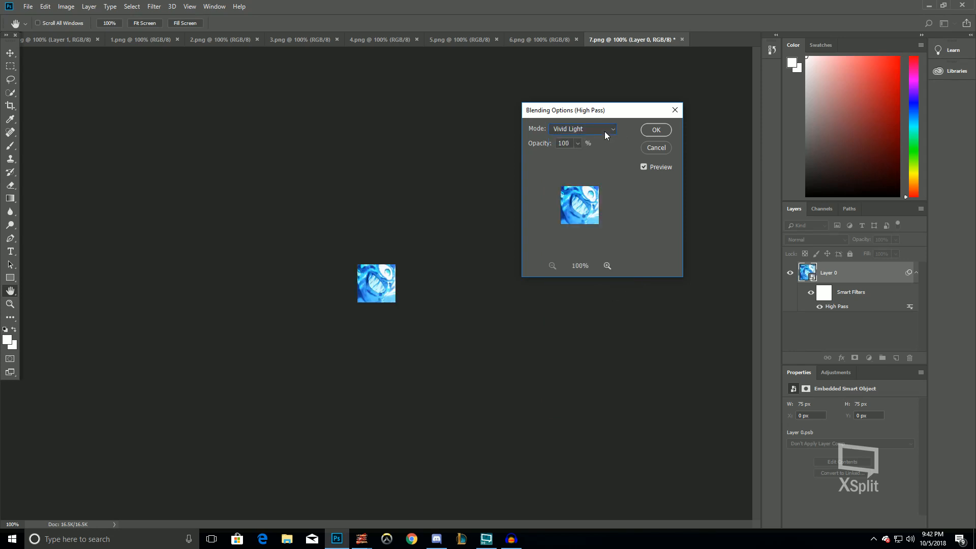
click(655, 148)
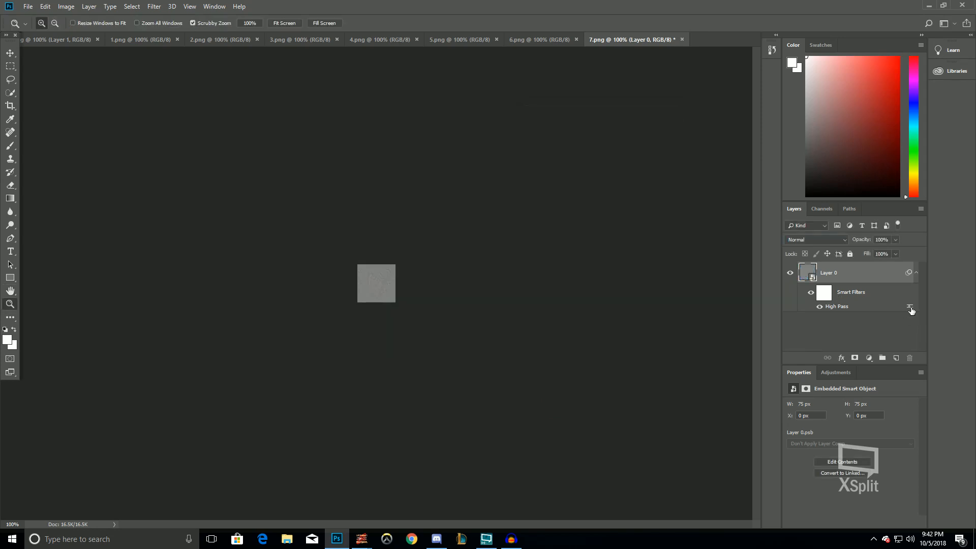
Reopen the High Pass settings and its blending options without changes, and undo the High Pass filter on 7.png
double_click(908, 308)
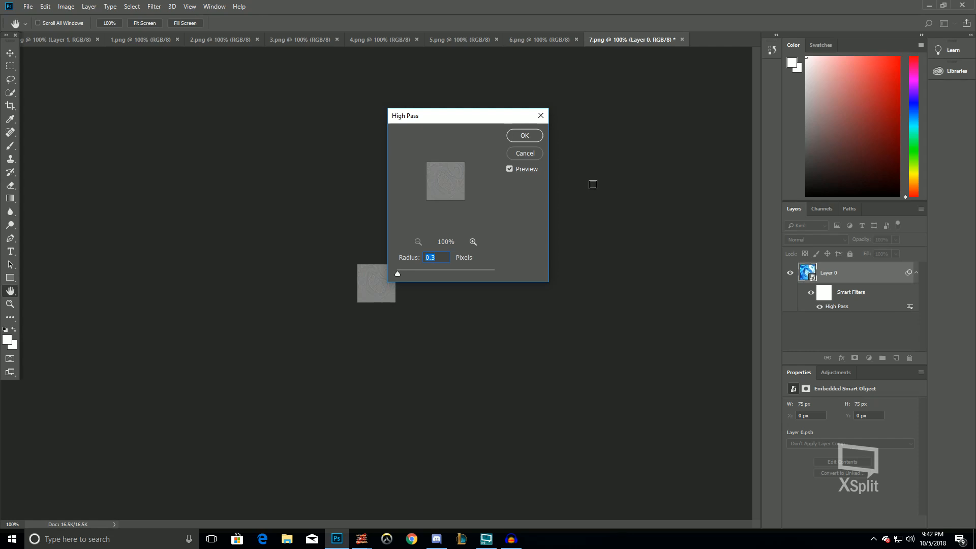
click(535, 137)
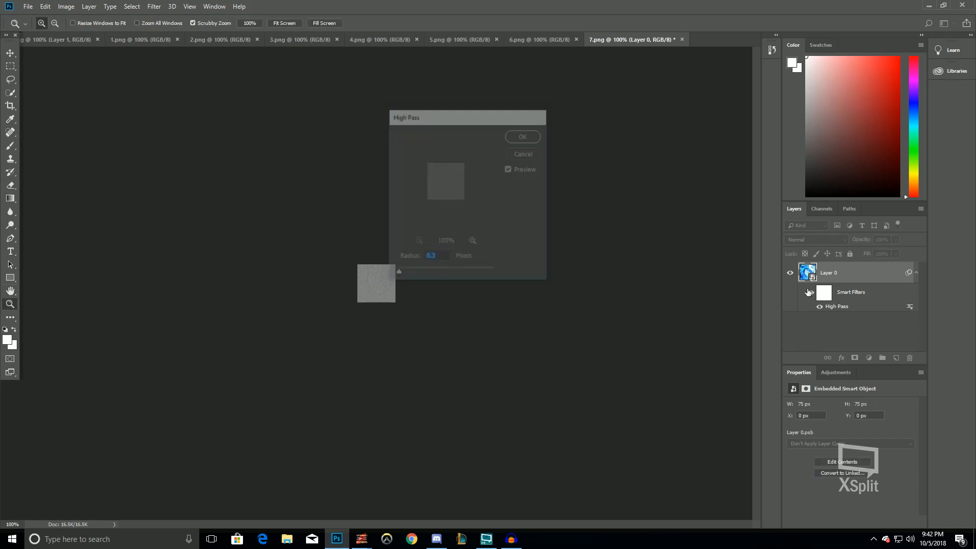
double_click(910, 308)
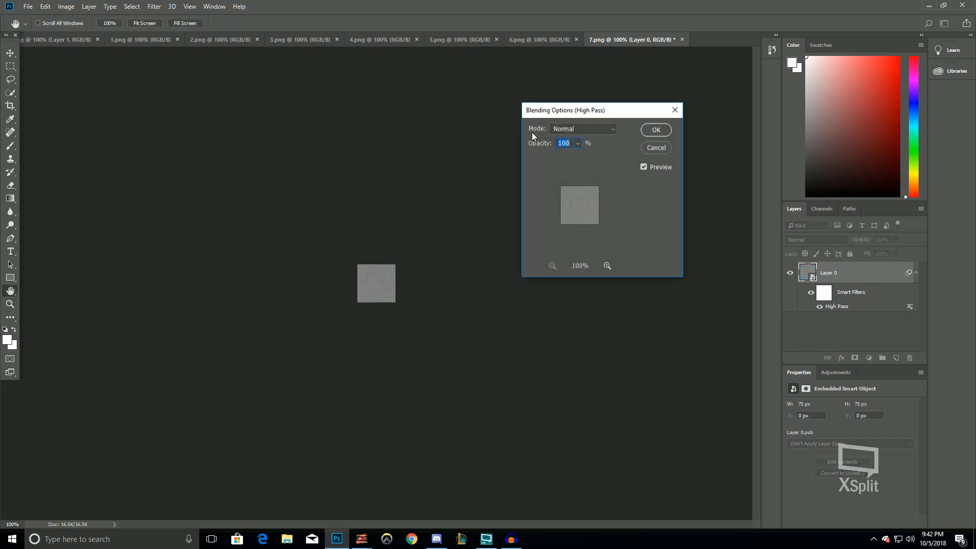
click(587, 126)
click(588, 127)
click(654, 147)
key(ctrl+z)
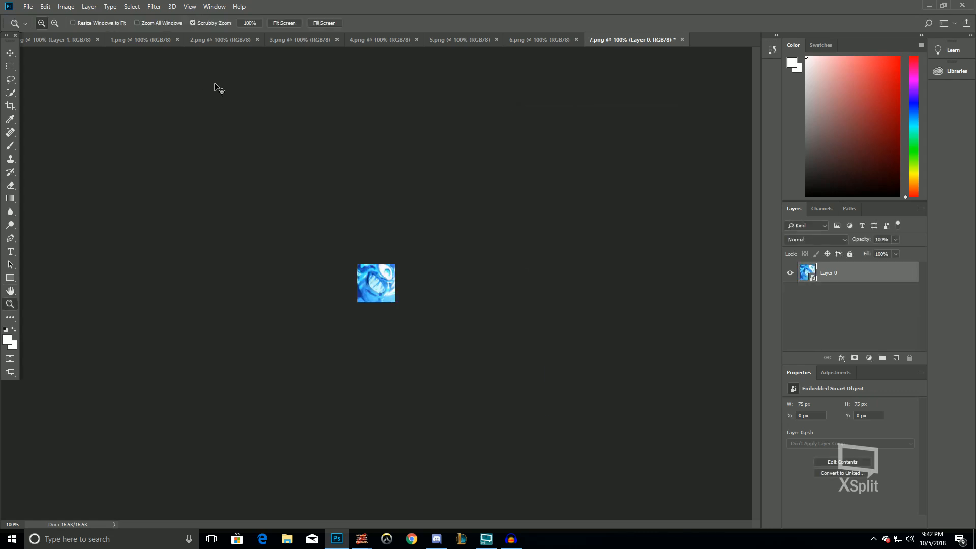
Reapply the High Pass filter to 7.png's smart object with a 0.3 pixel radius, zooming the preview in and out
click(172, 7)
mouse_move(154, 6)
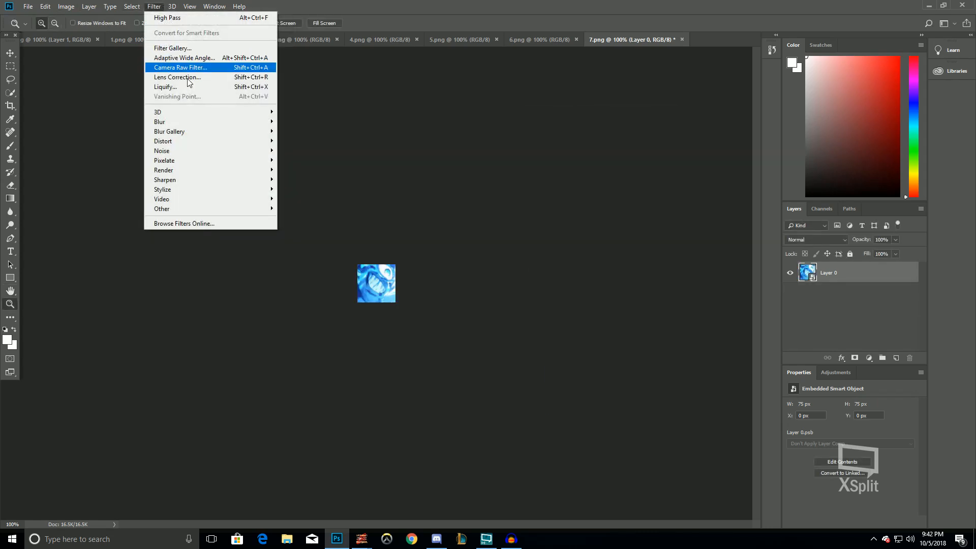
mouse_move(214, 208)
click(300, 217)
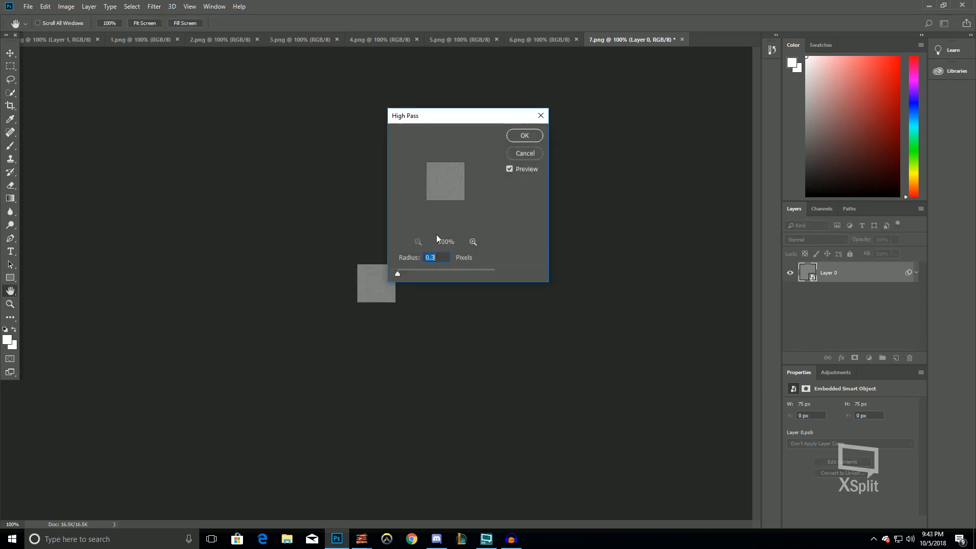
click(473, 242)
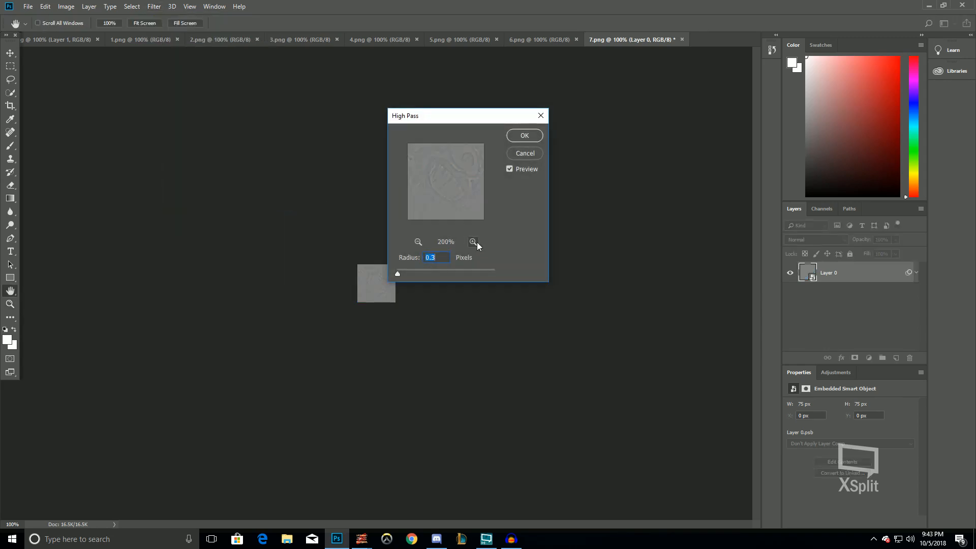
click(419, 243)
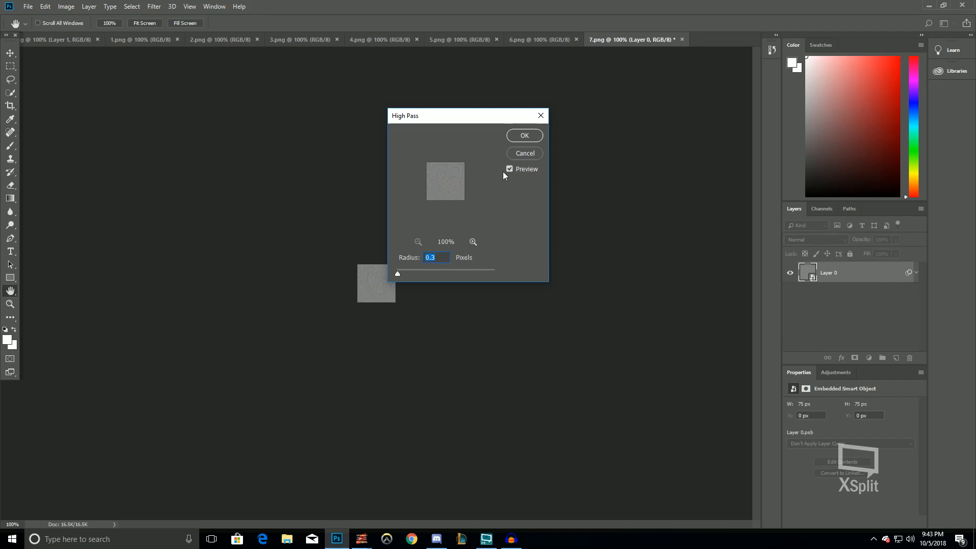
click(514, 136)
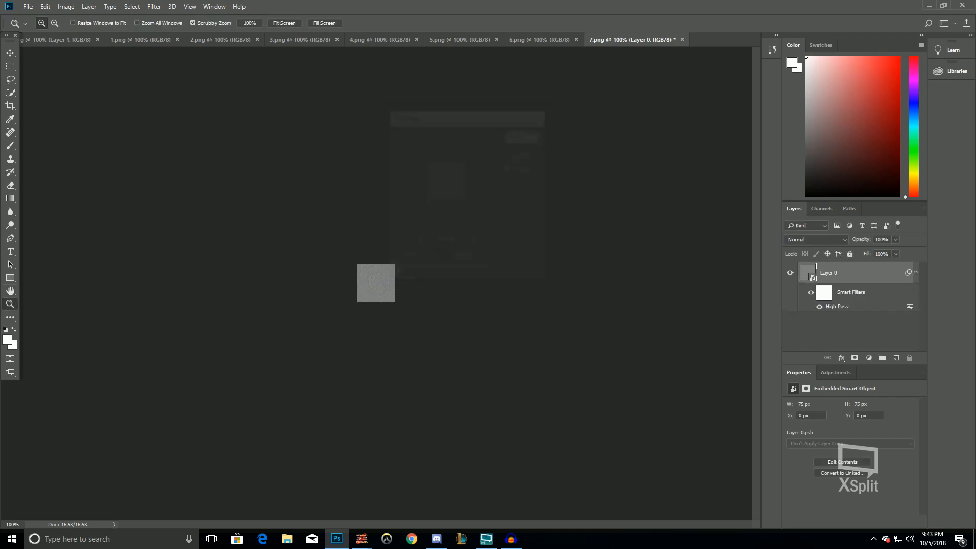
Set the High Pass filter's blending mode on 7.png to Vivid Light, trying Linear Light first
double_click(910, 307)
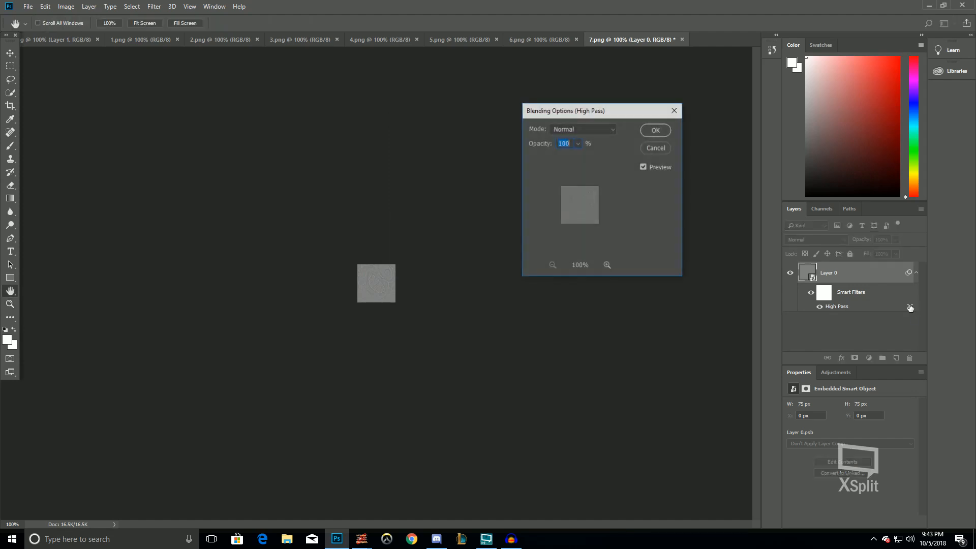
click(611, 130)
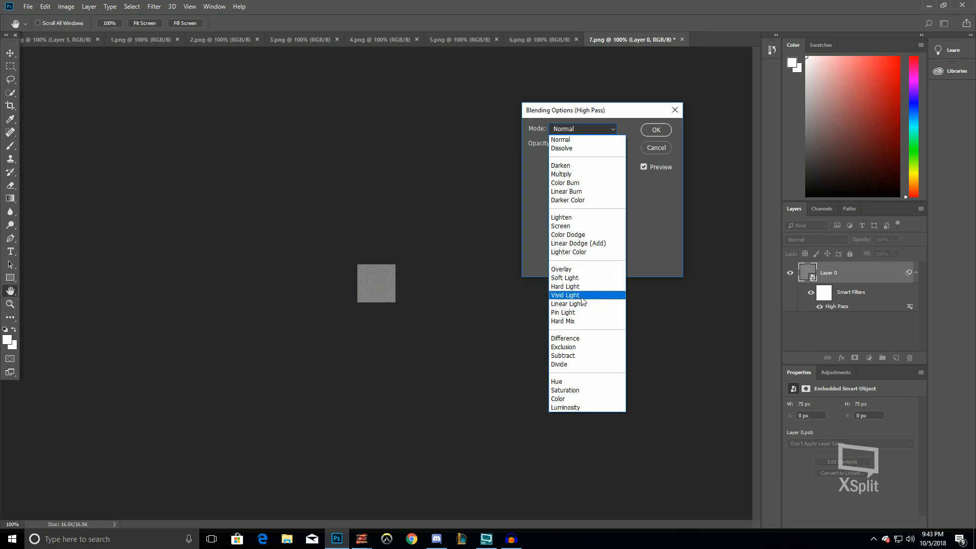
click(599, 304)
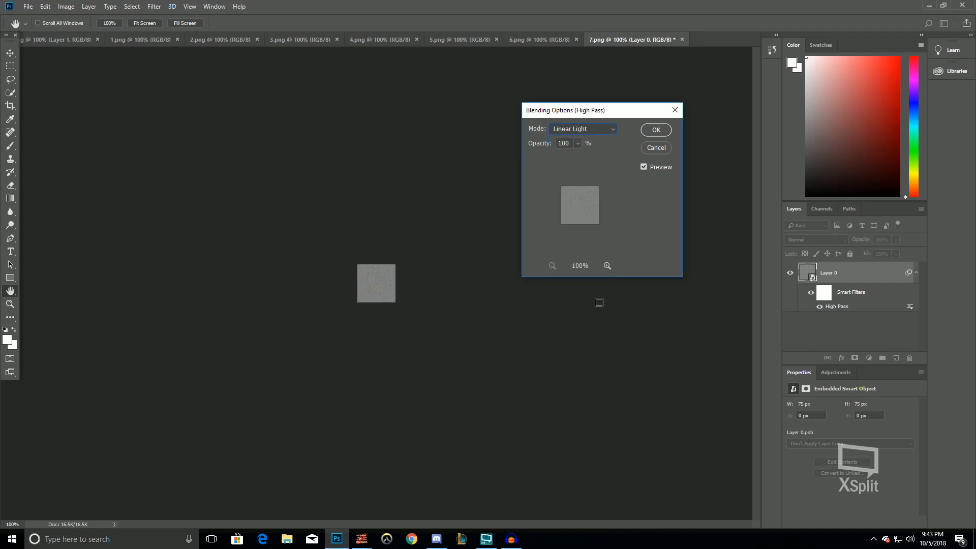
click(601, 129)
click(576, 296)
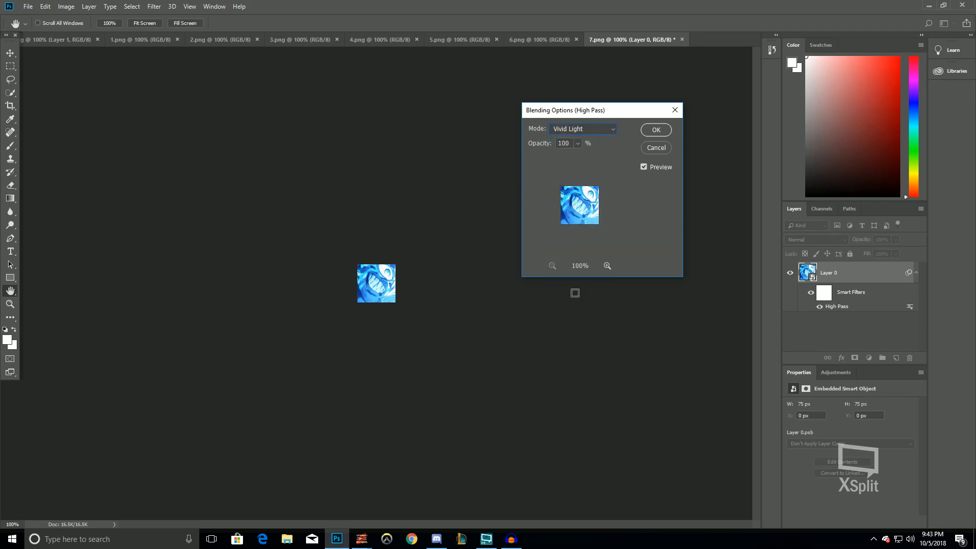
click(655, 129)
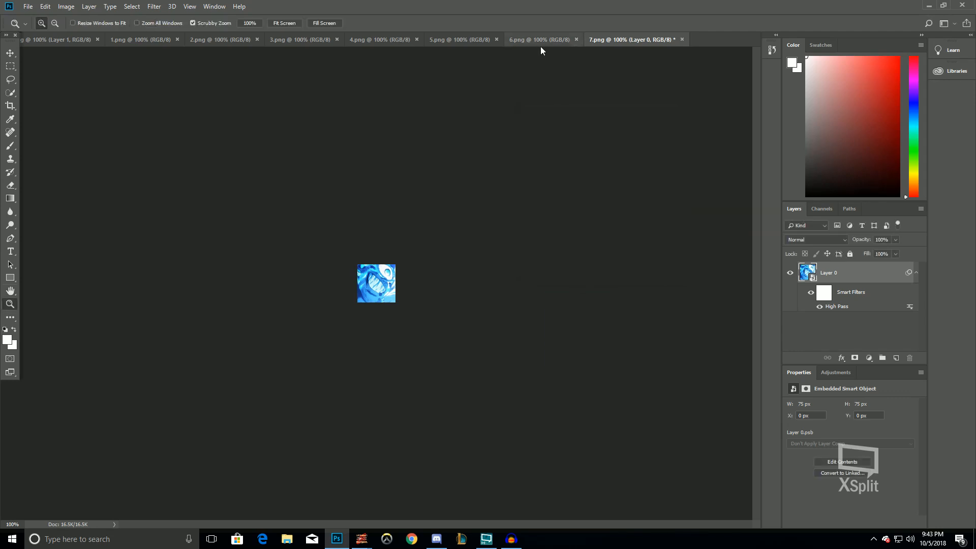
Switch to 6.png, convert its layer to a smart object, and apply the High Pass filter
click(540, 41)
right_click(844, 274)
click(889, 340)
click(154, 6)
click(167, 17)
key(Return)
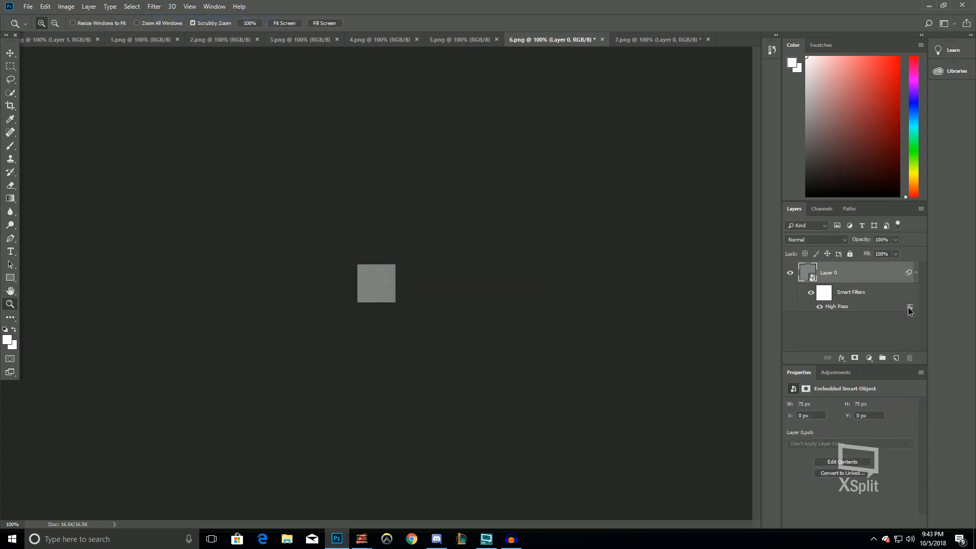
Set the High Pass filter's blending mode on 6.png to Vivid Light
double_click(909, 307)
click(587, 131)
click(571, 286)
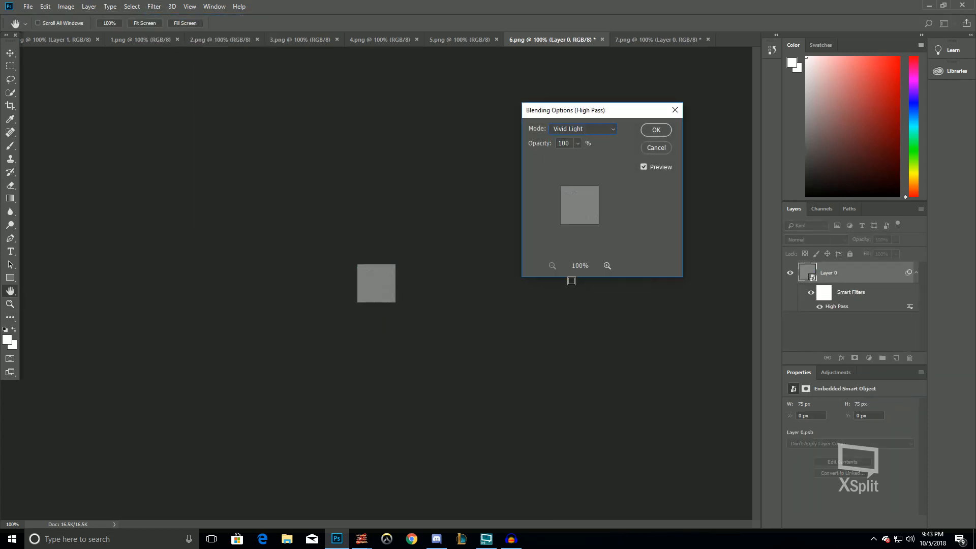
key(Return)
Switch to 5.png, convert its layer to a smart object, and apply the High Pass filter
click(477, 41)
right_click(871, 278)
click(895, 346)
click(155, 10)
click(168, 15)
key(Return)
Change the High Pass filter's blending mode on 5.png in its blending options
double_click(909, 307)
click(584, 129)
click(585, 316)
key(Return)
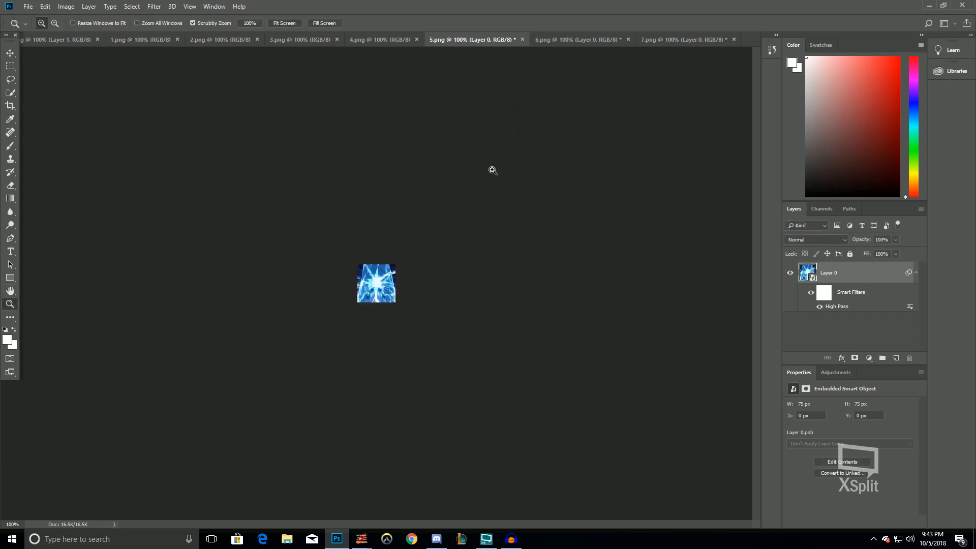
Switch to 4.png, convert its layer to a smart object, and apply the High Pass filter
click(389, 41)
right_click(849, 279)
click(879, 344)
click(154, 6)
click(168, 16)
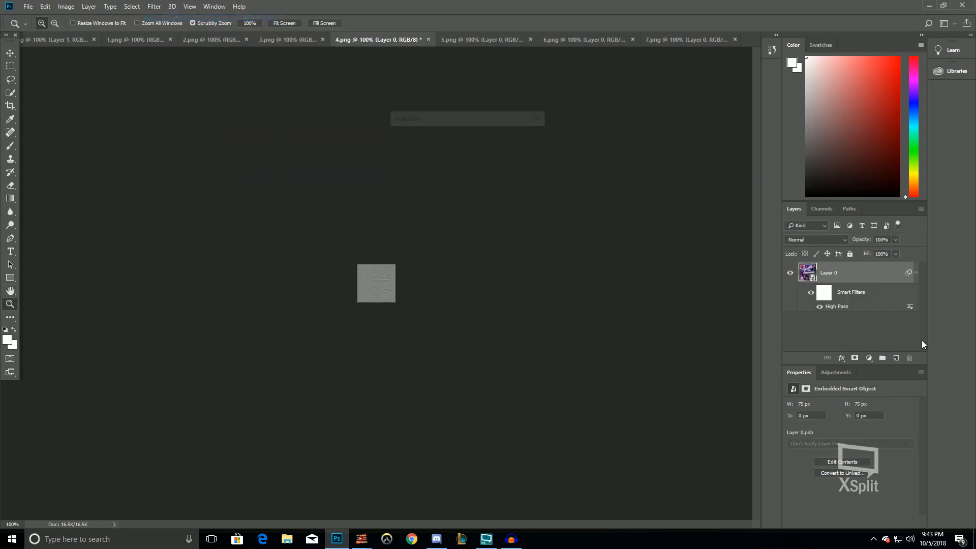
Change the High Pass filter's blending mode on 4.png in its blending options
double_click(910, 308)
click(586, 132)
click(584, 297)
key(Return)
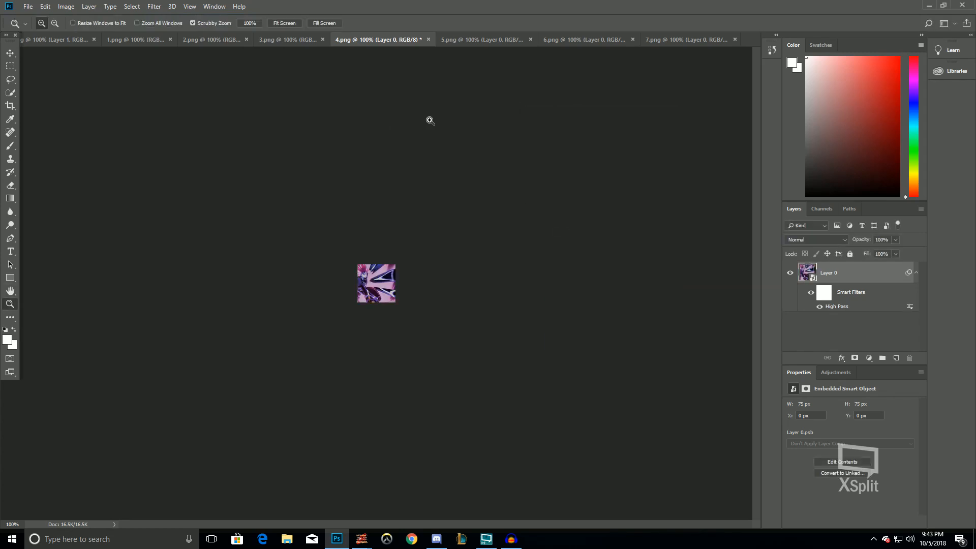
Switch to 3.png, convert its background layer to a smart object, and apply the High Pass filter
click(280, 38)
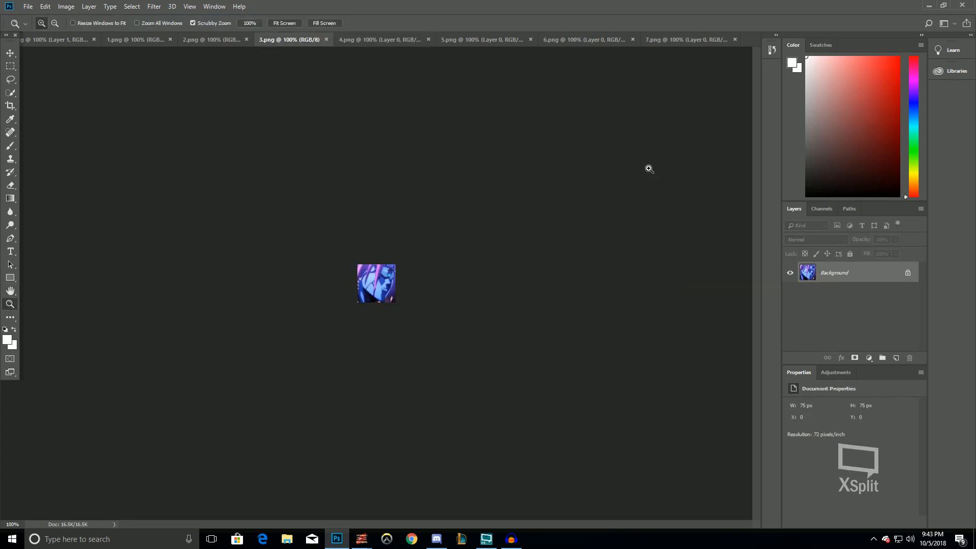
right_click(858, 274)
click(917, 339)
click(172, 7)
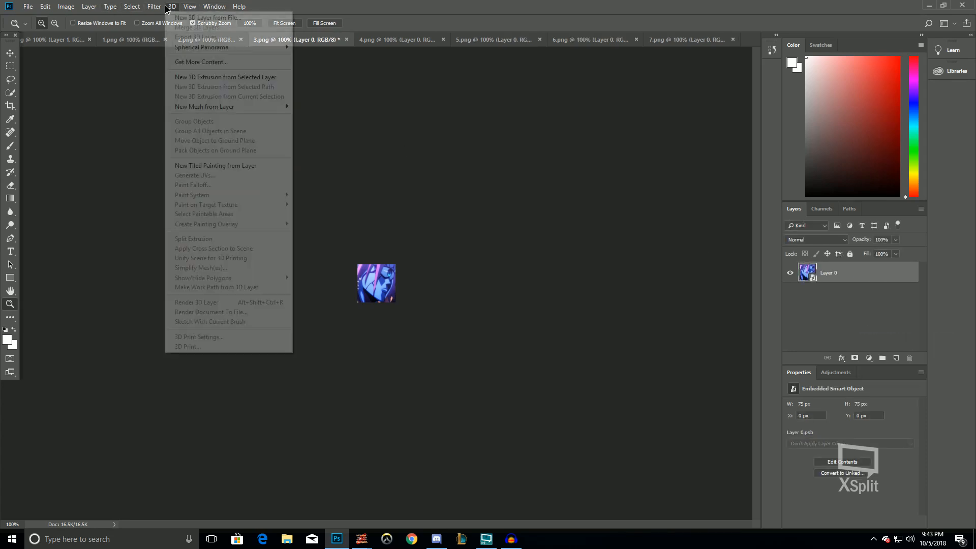
click(167, 17)
key(Return)
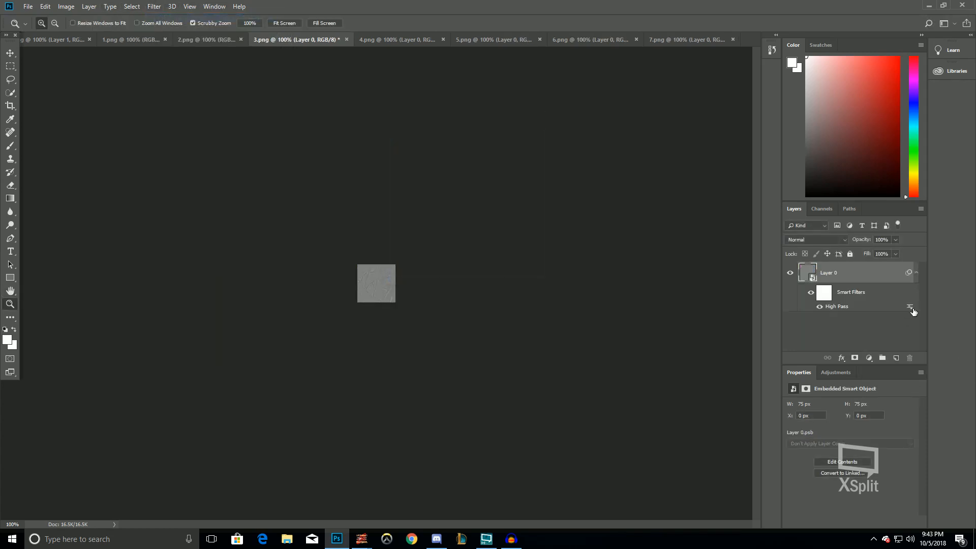
Set the High Pass filter's blending mode on 3.png to Vivid Light
double_click(910, 308)
click(582, 129)
key(Escape)
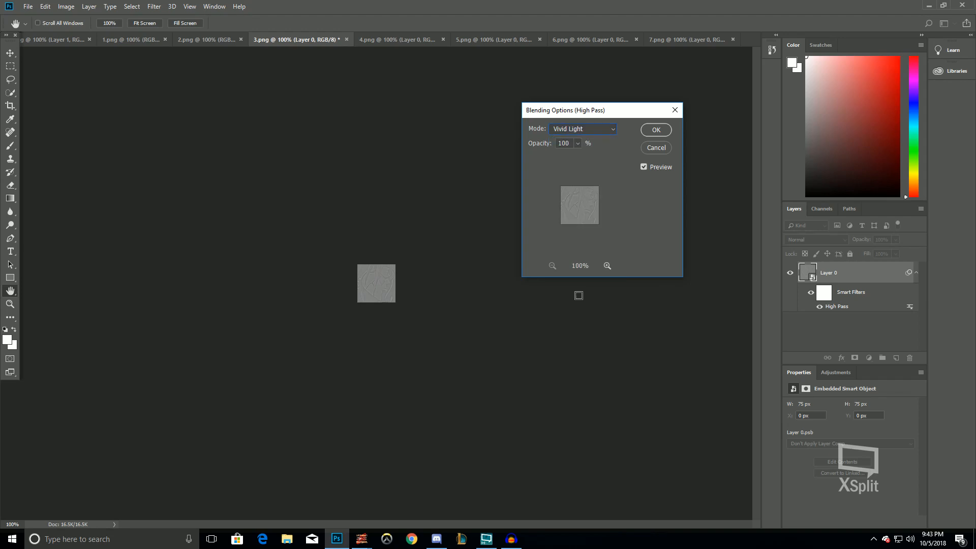
click(579, 296)
key(Return)
Switch to 2.png, convert its layer to a smart object, and apply the High Pass filter
click(202, 43)
right_click(848, 278)
click(864, 342)
click(154, 6)
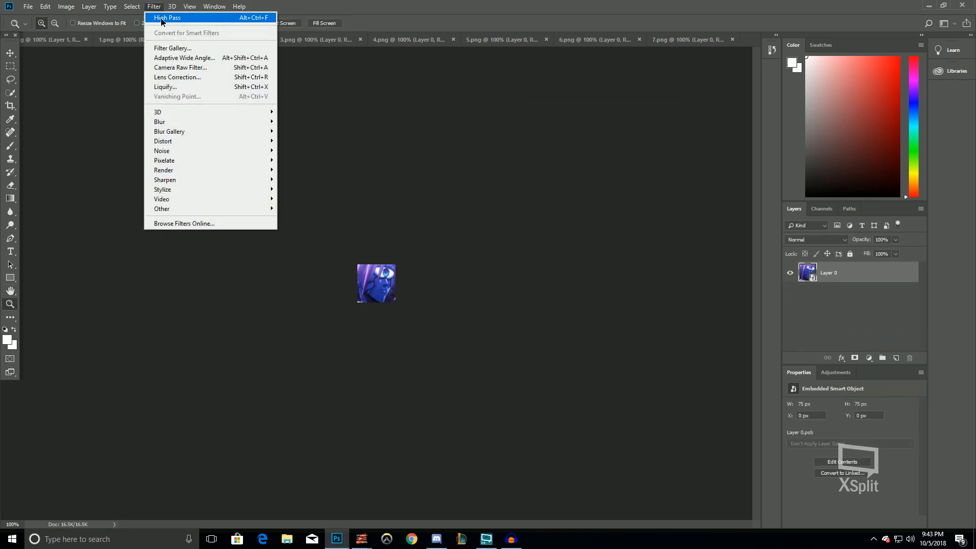
click(160, 17)
Set the High Pass filter's blending mode on 2.png to Vivid Light
double_click(909, 307)
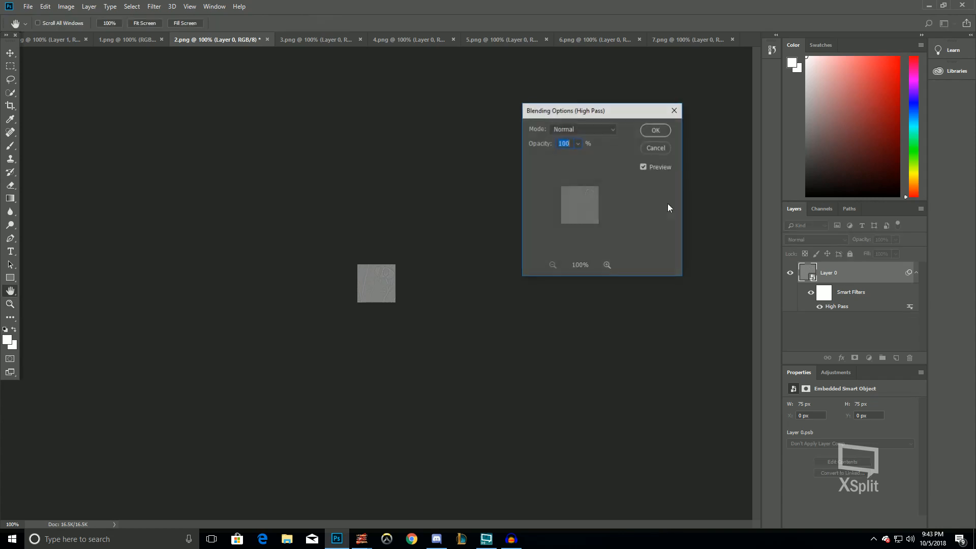
click(582, 129)
click(582, 295)
key(Return)
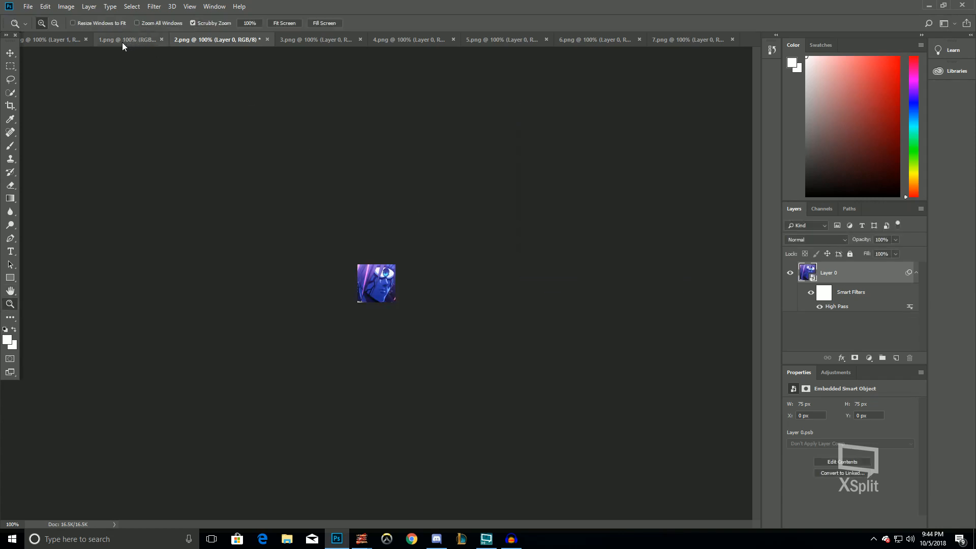
Switch to 1.png, convert its layer to a smart object, and apply the High Pass filter
click(124, 40)
right_click(825, 280)
click(858, 346)
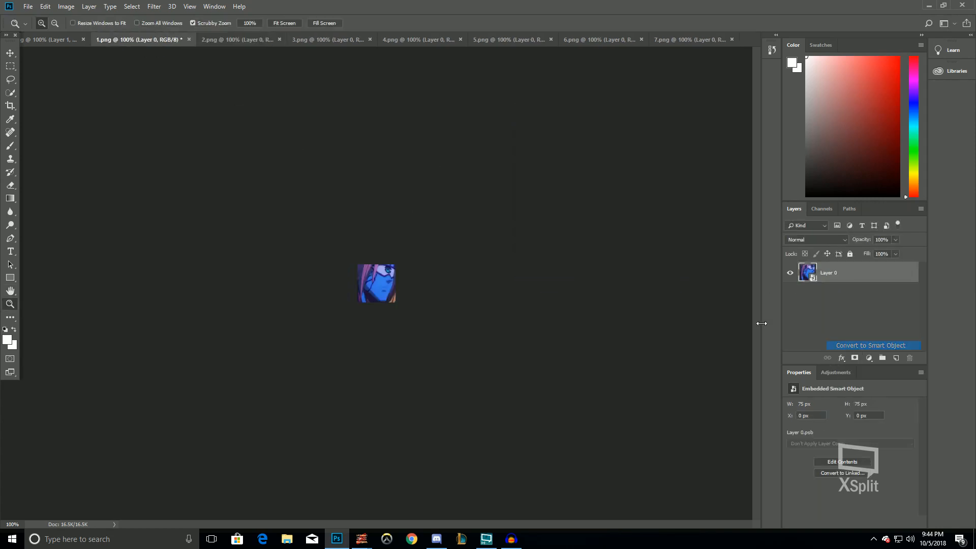
click(154, 7)
click(161, 19)
key(Return)
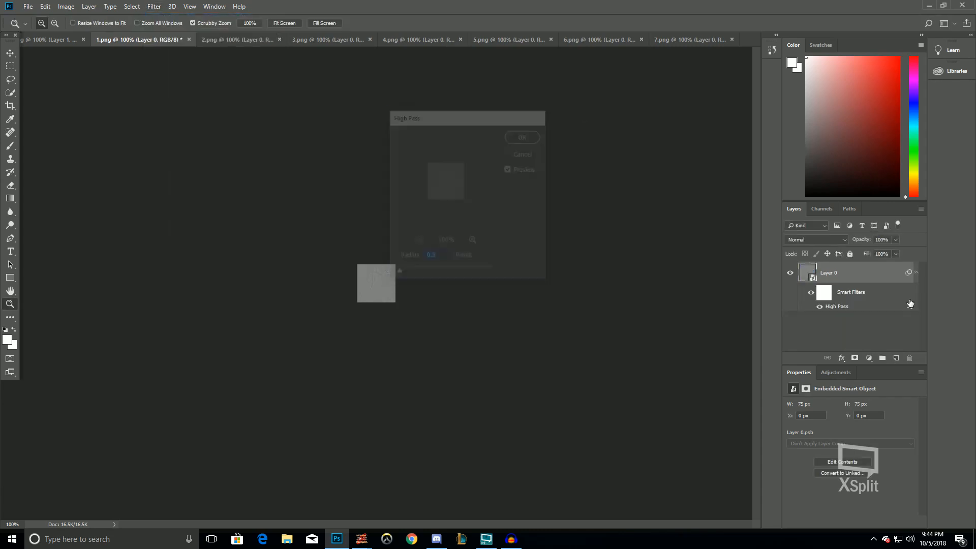
Set the High Pass filter's blending mode on 1.png to Vivid Light
double_click(909, 306)
click(572, 131)
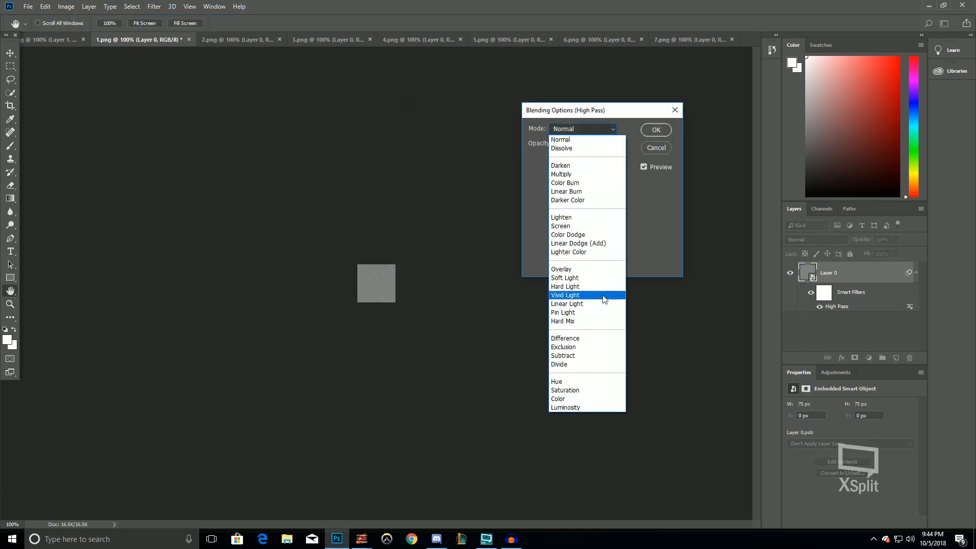
click(577, 270)
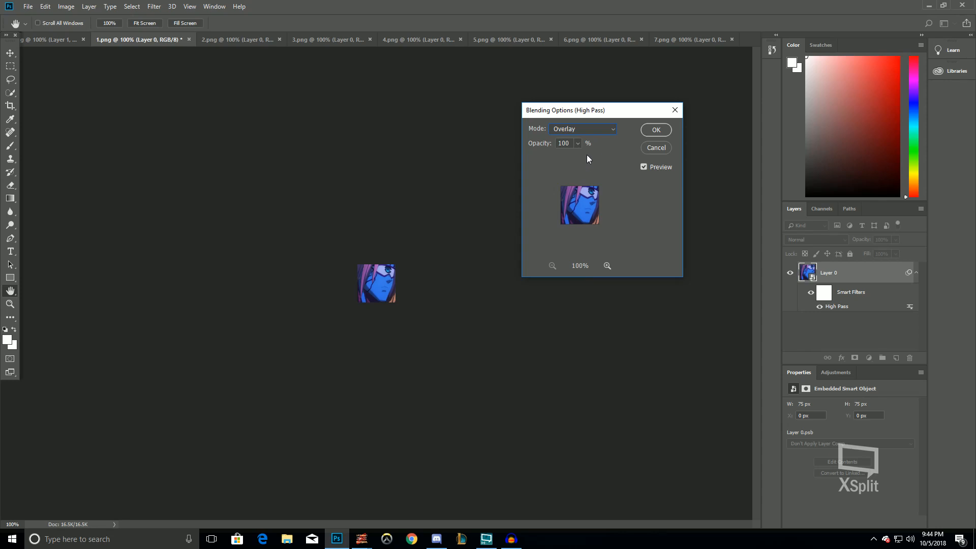
click(584, 130)
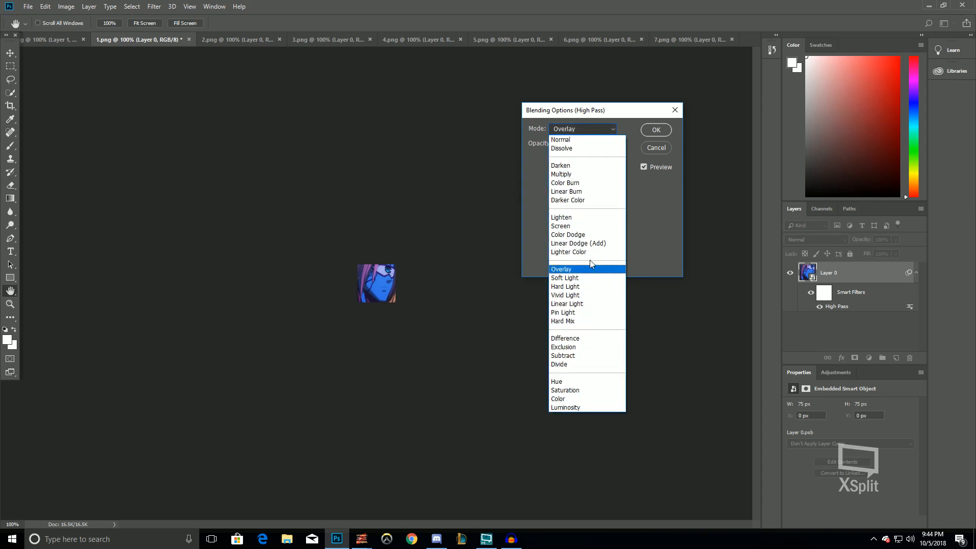
click(575, 304)
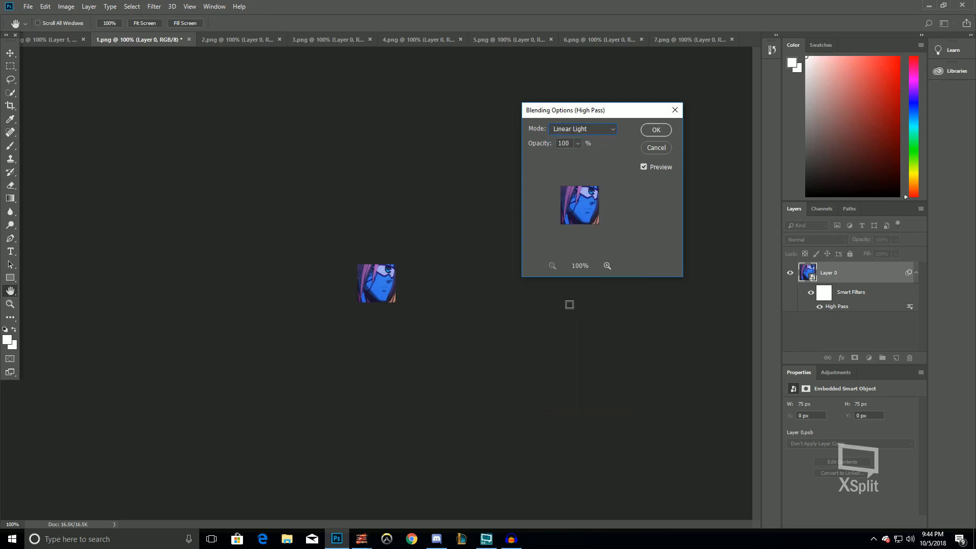
click(606, 265)
click(607, 266)
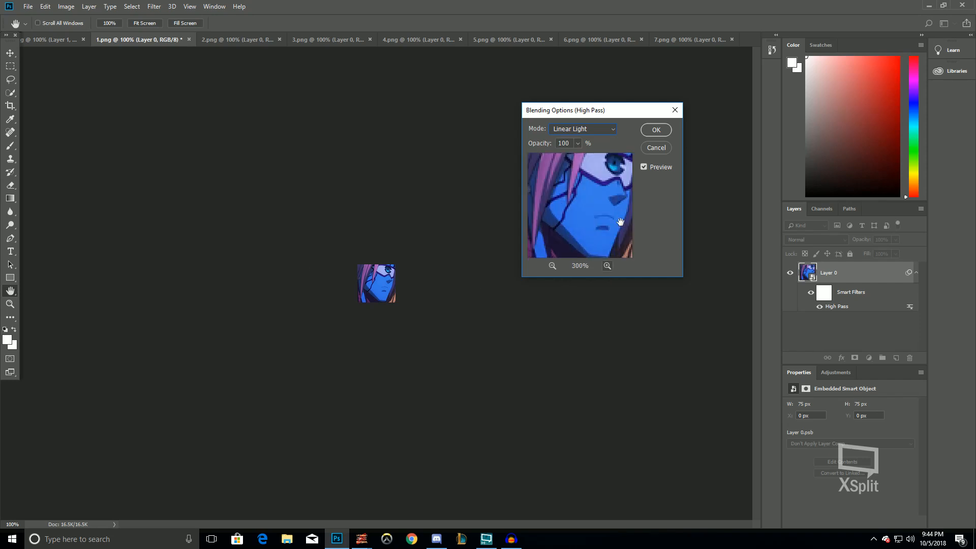
click(582, 131)
click(576, 127)
click(578, 127)
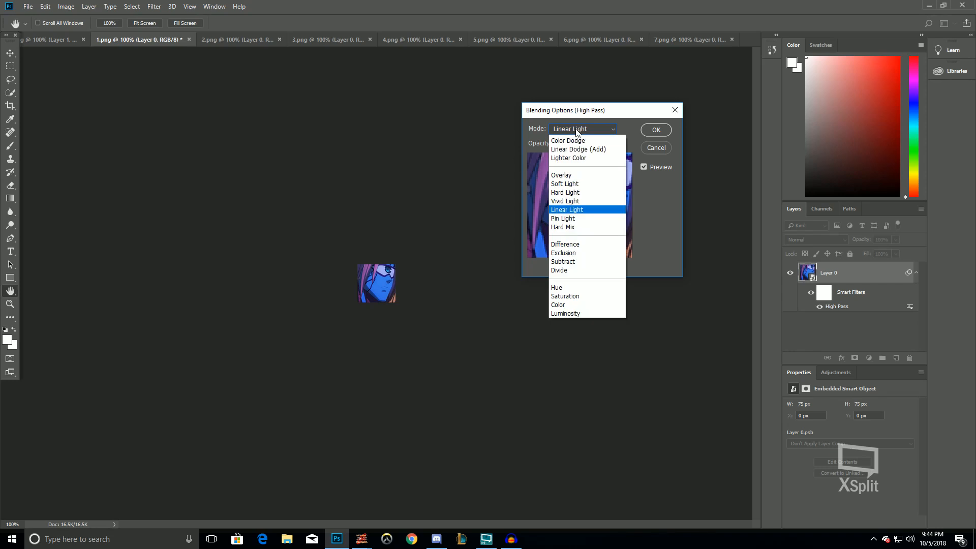
click(584, 296)
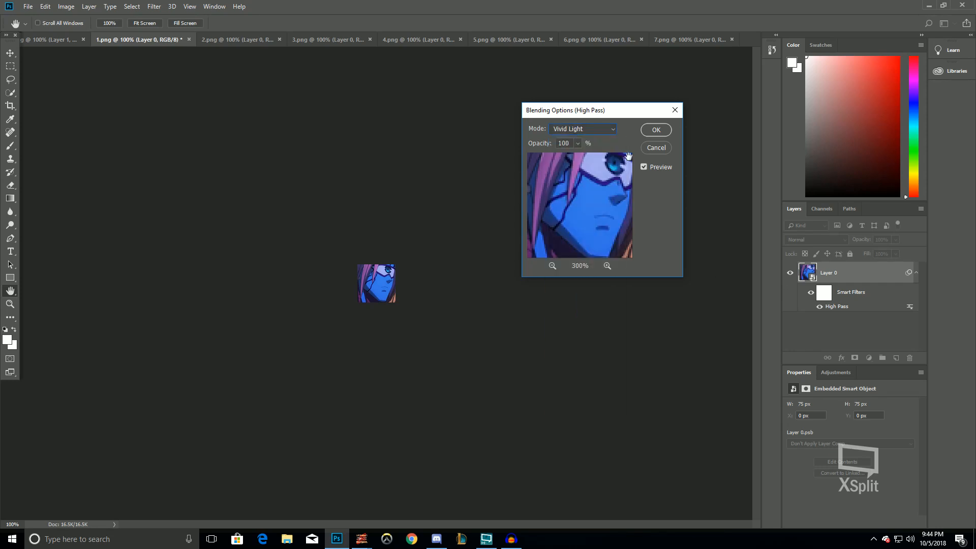
click(656, 130)
key(z)
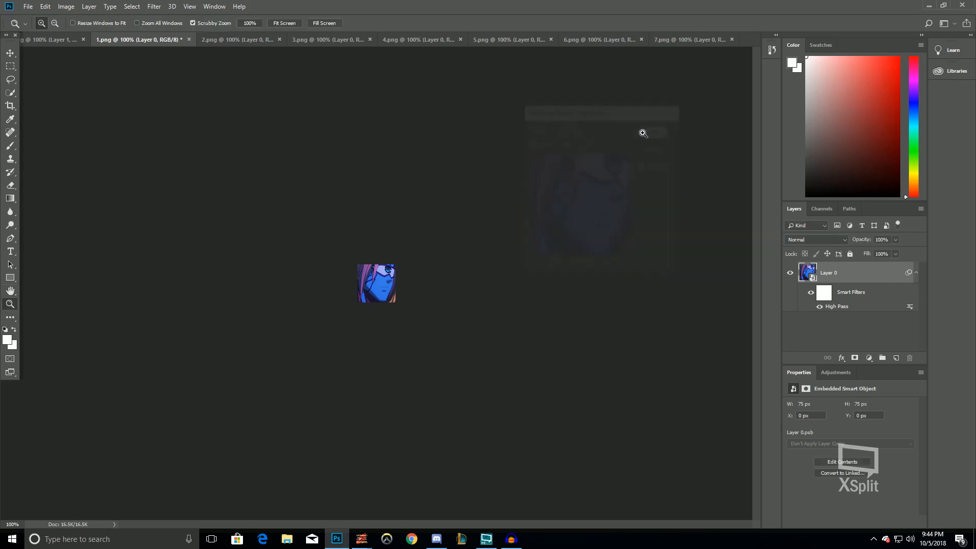
Switch to 7.png and try applying Auto Contrast, Auto Tone and Auto Color to its layer
click(674, 43)
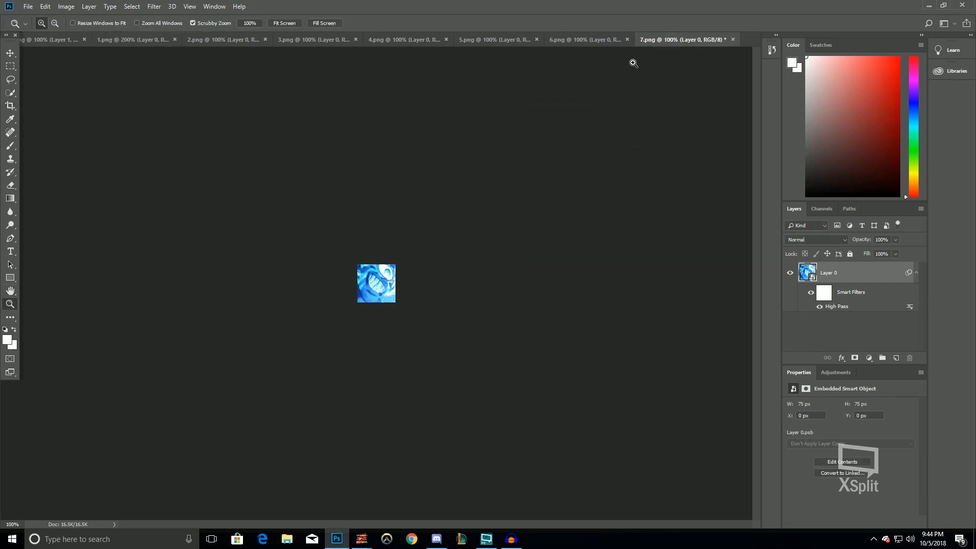
click(45, 6)
click(86, 56)
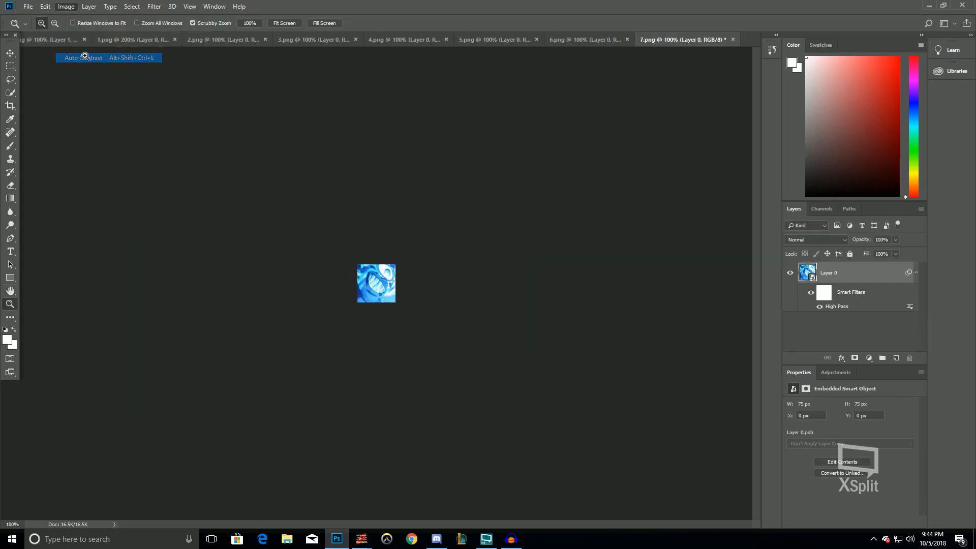
click(64, 6)
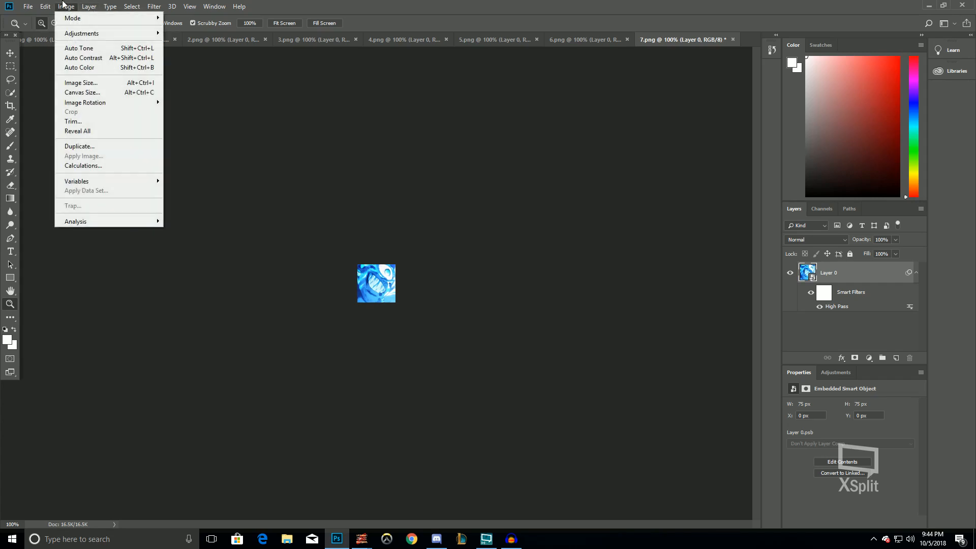
click(66, 58)
click(66, 6)
click(72, 43)
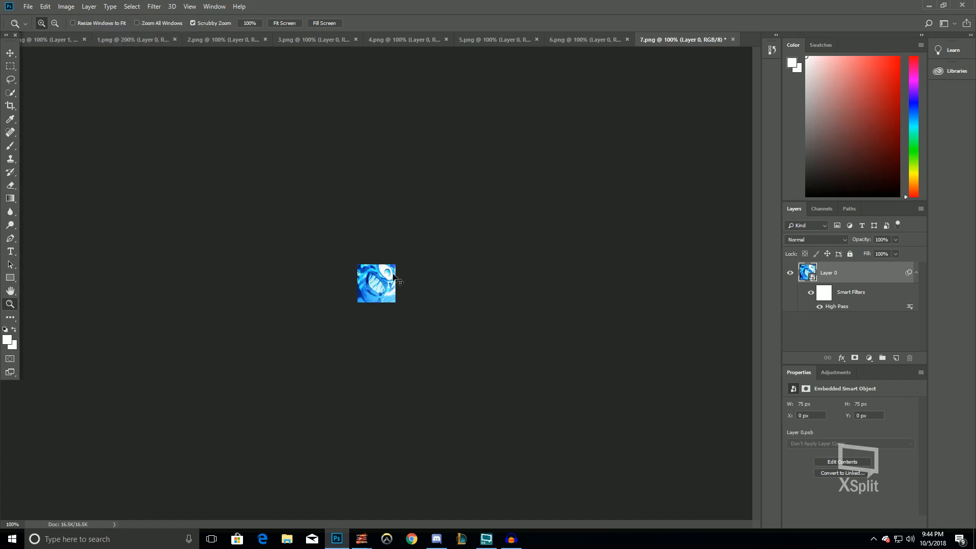
click(66, 6)
click(71, 64)
click(366, 289)
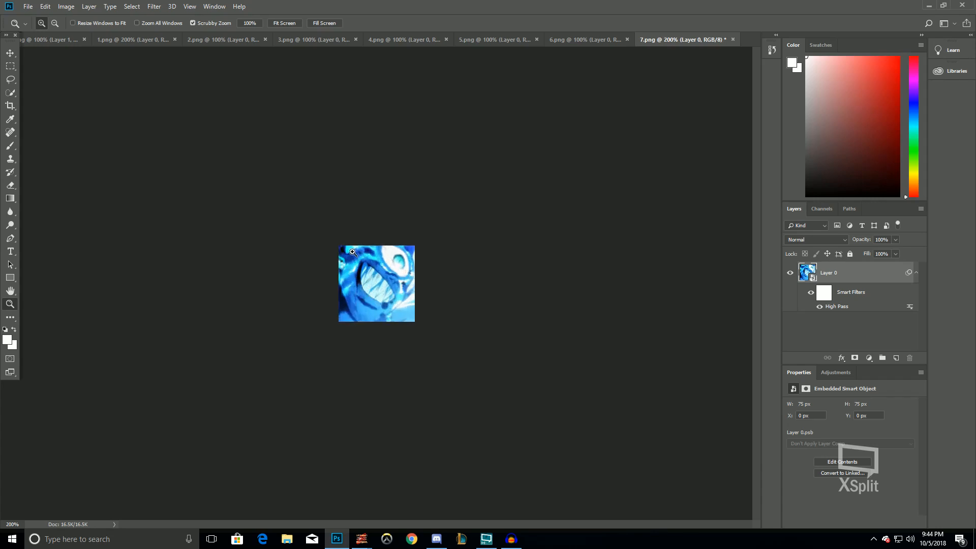
right_click(388, 263)
click(400, 279)
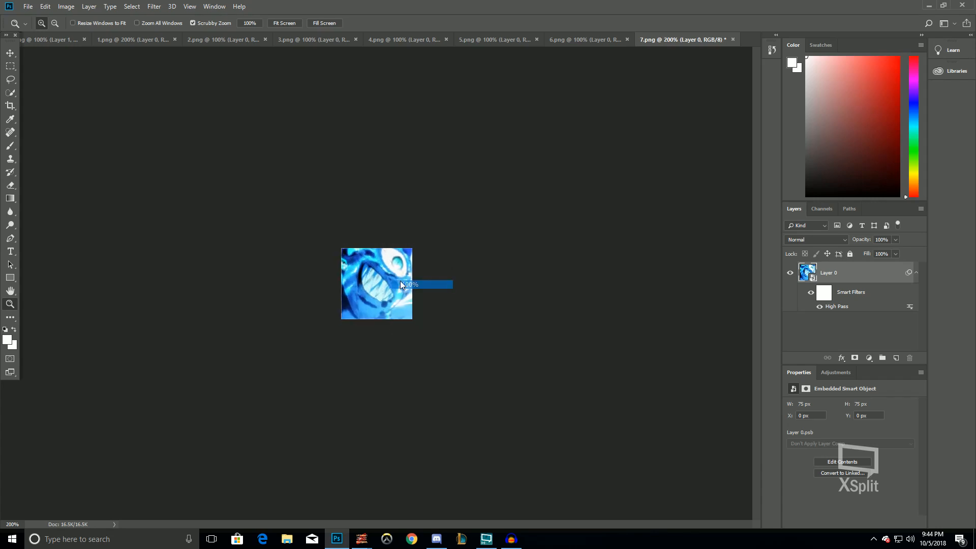
click(66, 6)
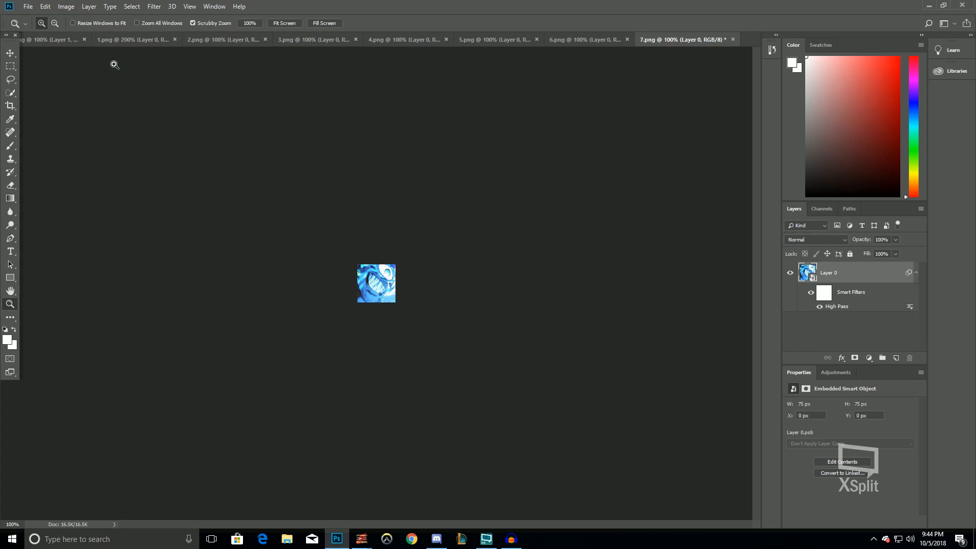
Undo the automatic image adjustments on 7.png
key(ctrl+z)
key(ctrl+z)
key(ctrl+z)
key(ctrl+z)
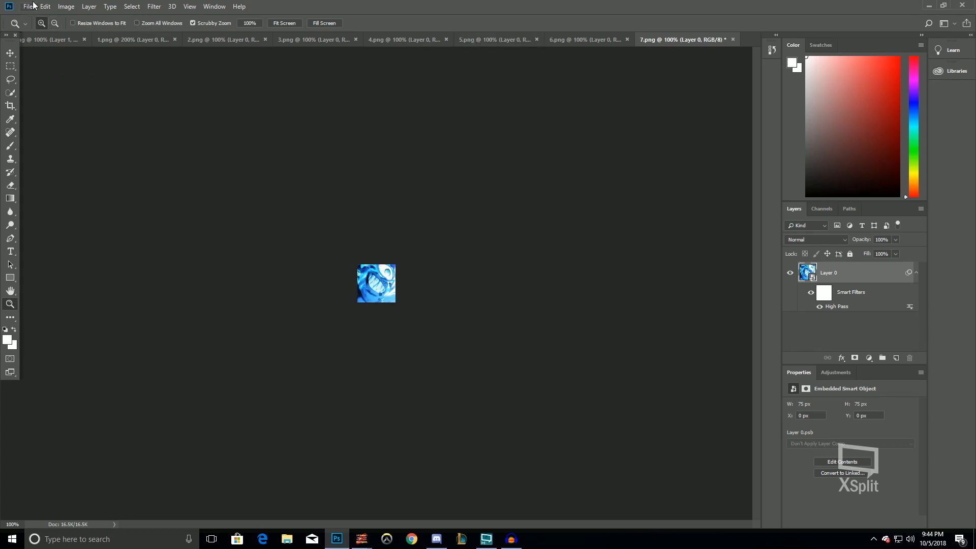
key(ctrl+z)
key(ctrl+z)
key(ctrl+z)
key(ctrl+z)
key(ctrl+z)
key(ctrl+z)
key(ctrl+z)
key(ctrl+z)
key(ctrl+z)
key(ctrl+z)
key(ctrl+z)
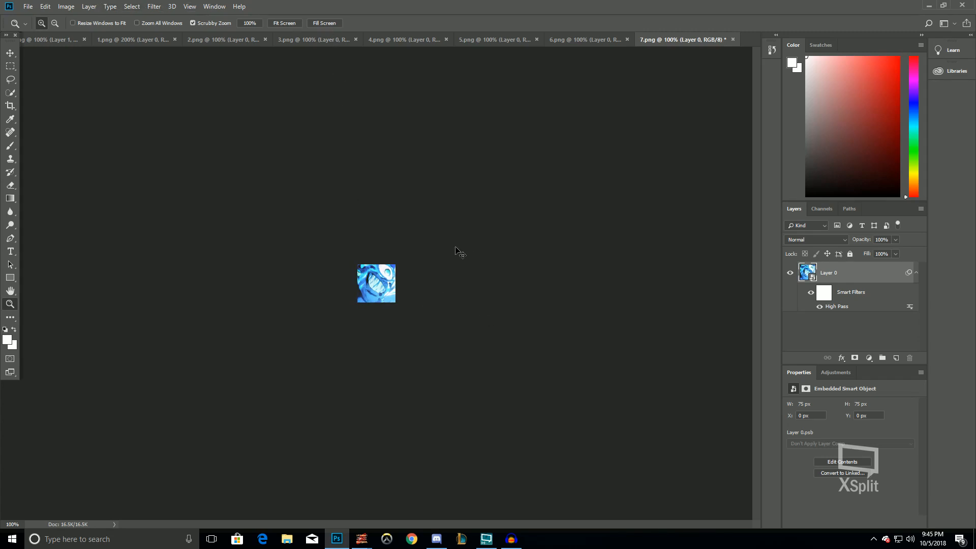
Apply Brightness/Contrast to 7.png with brightness -15 and contrast 25
click(64, 6)
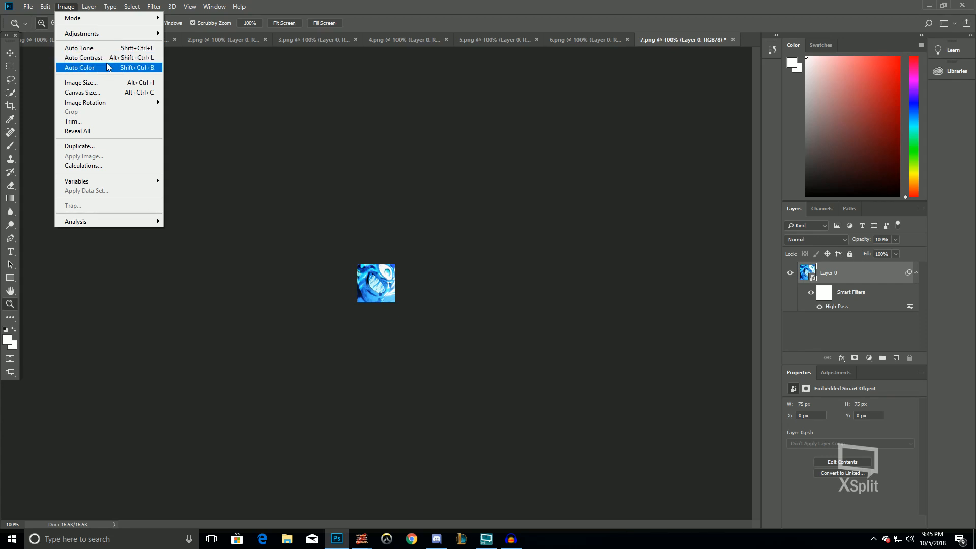
click(528, 167)
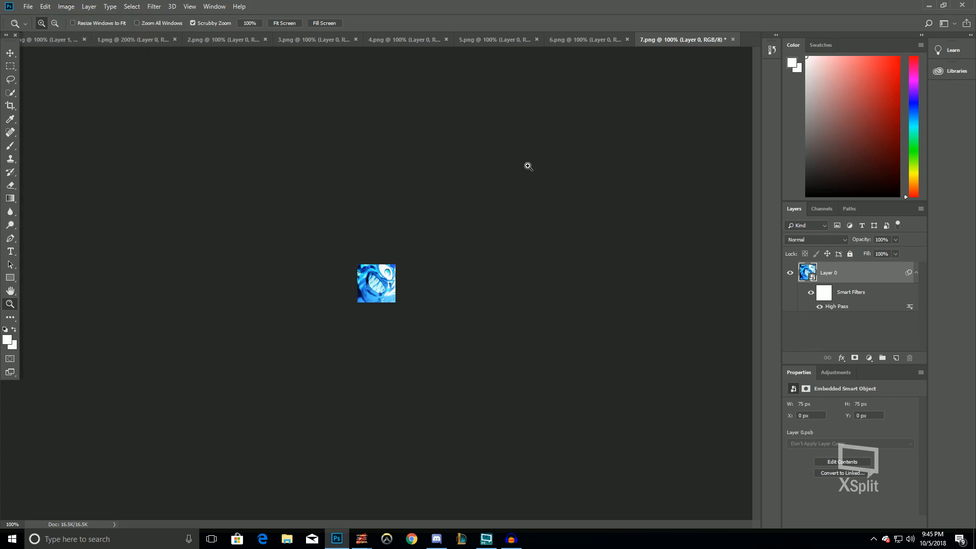
click(57, 6)
mouse_move(91, 37)
click(238, 30)
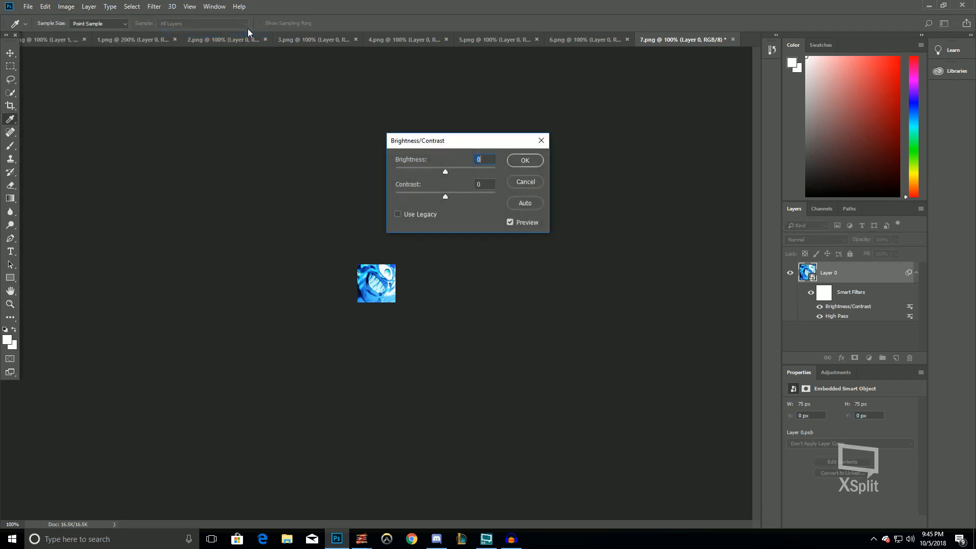
text(-15)
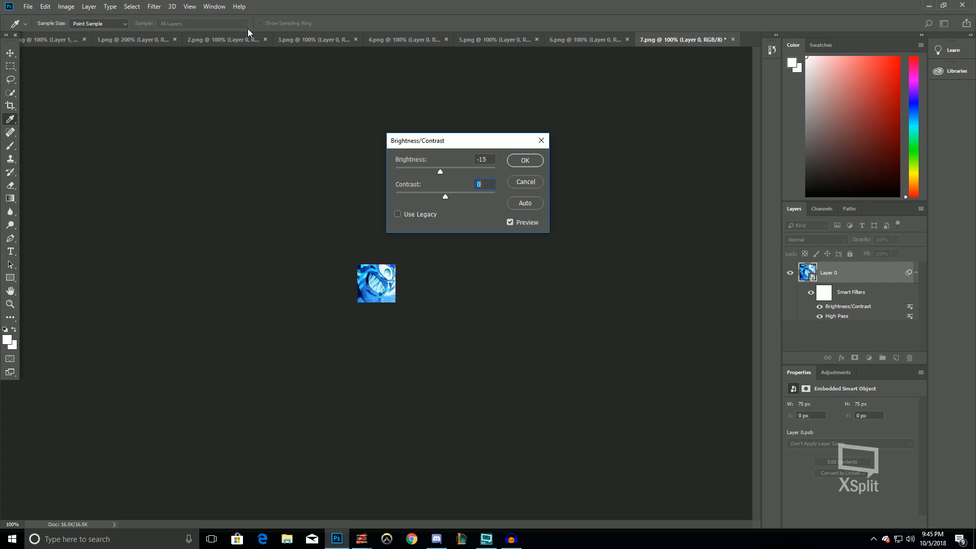
text(25)
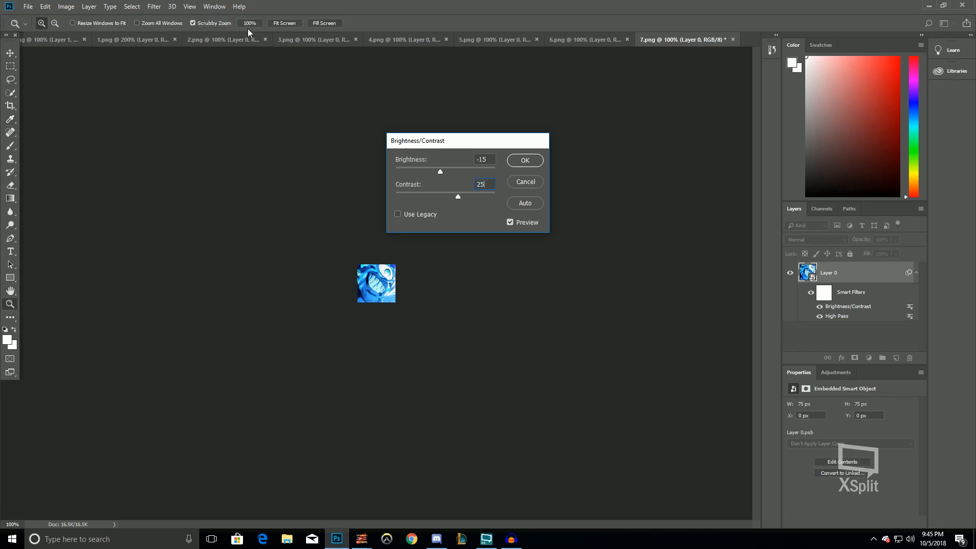
key(Return)
Apply Vibrance to 7.png with vibrance 35 and saturation 17
key(z)
click(66, 6)
mouse_move(79, 35)
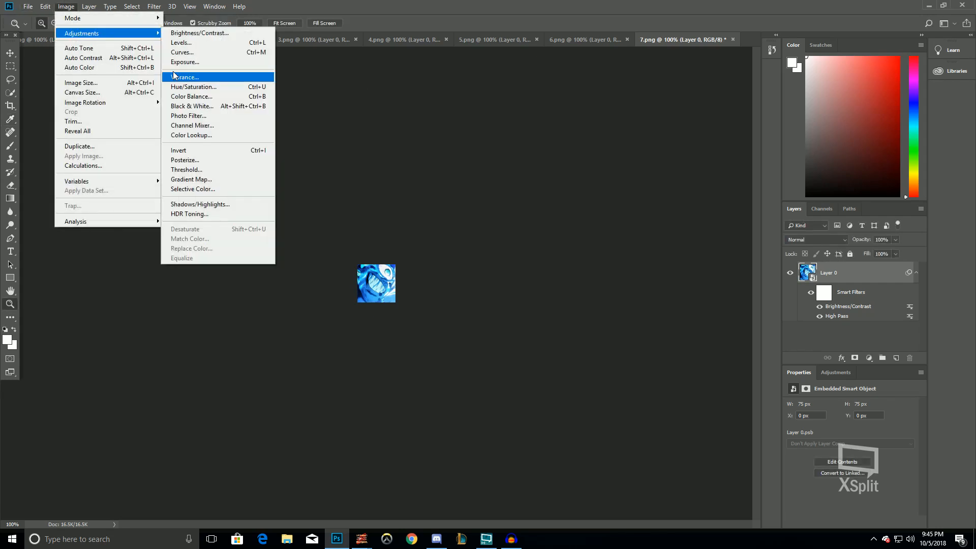
click(177, 76)
text(35)
text(17)
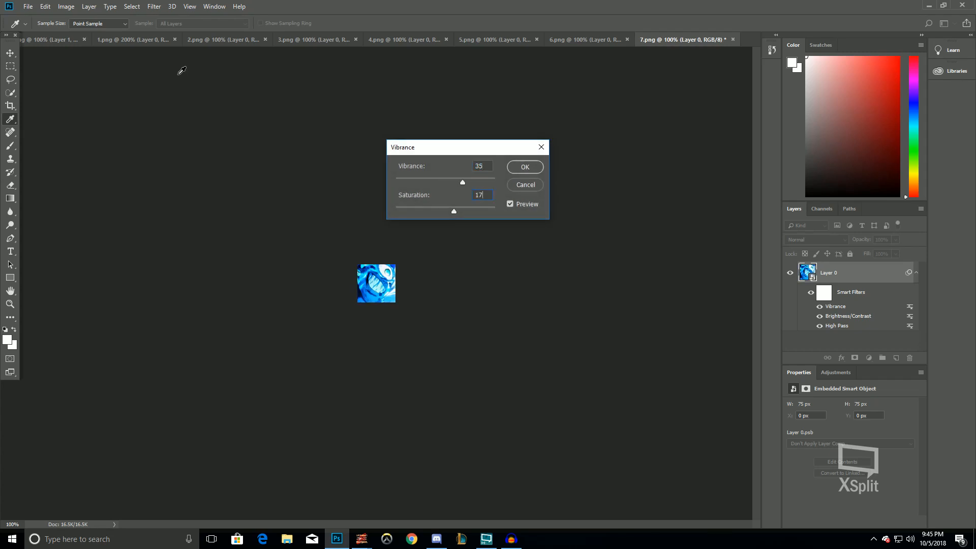
key(Return)
Apply Shadows/Highlights to 7.png with the shadows amount at 35%
key(z)
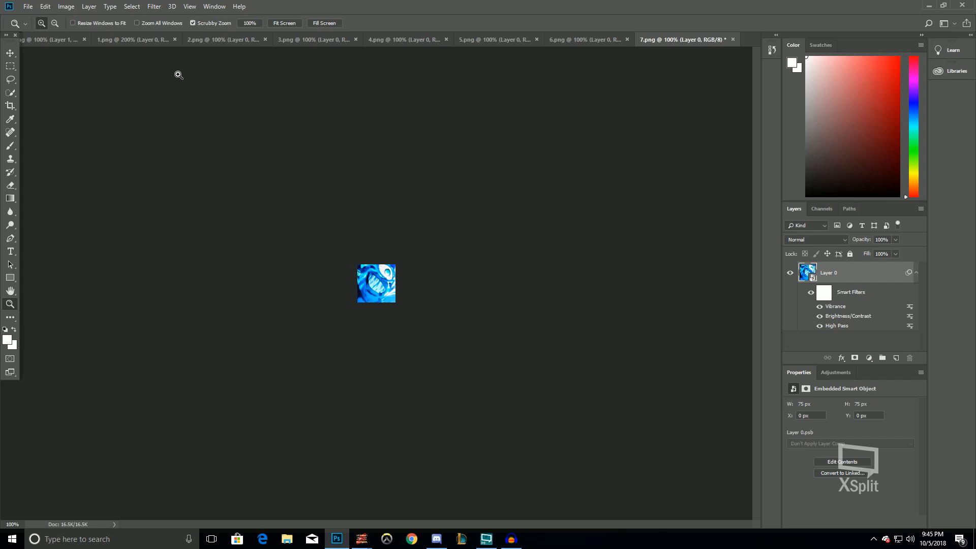
click(67, 6)
mouse_move(81, 36)
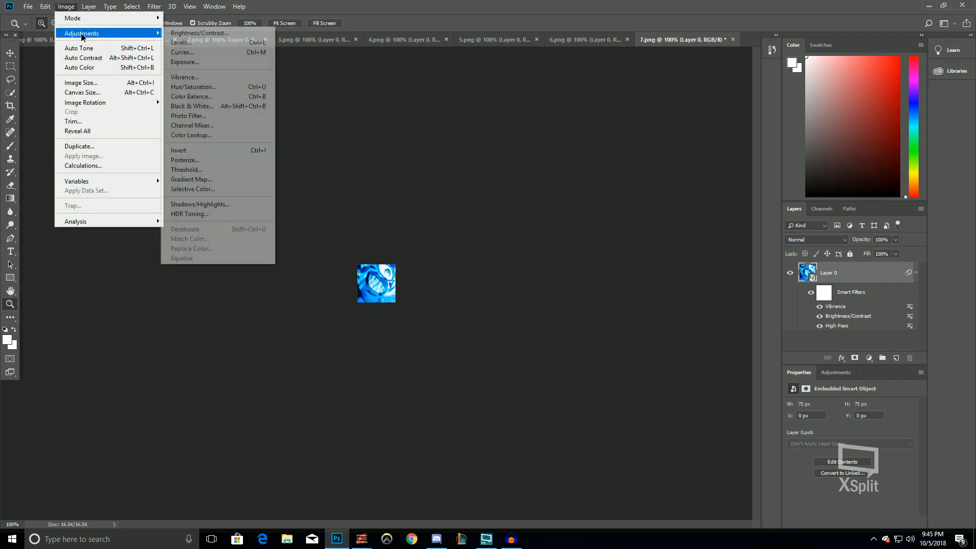
click(241, 204)
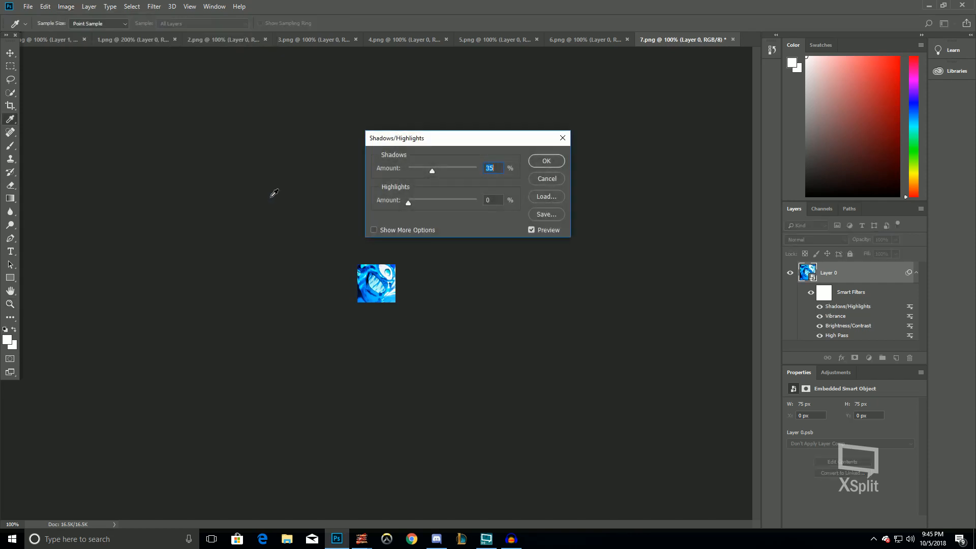
key(z)
click(546, 159)
Apply Levels to 7.png with input levels set to 29, 1.17 and 231
click(65, 6)
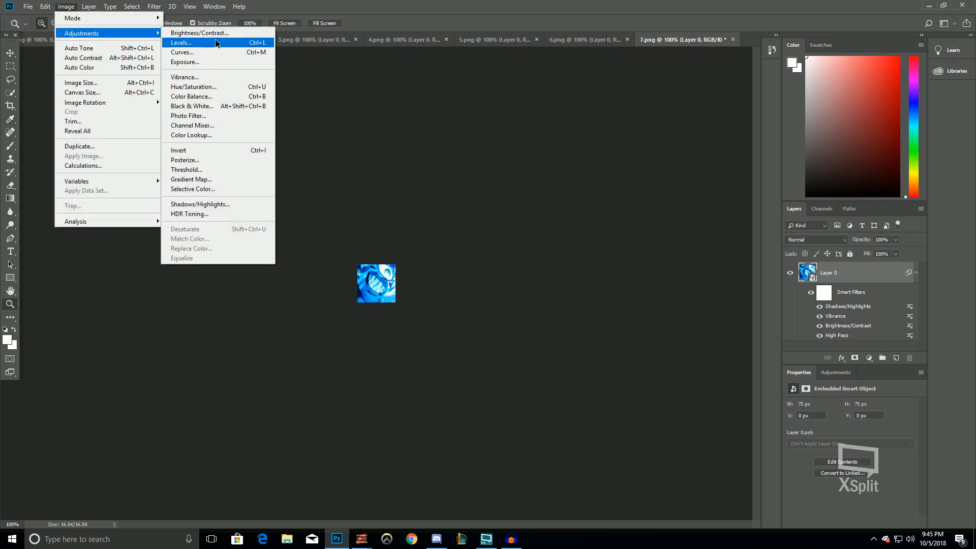
click(215, 41)
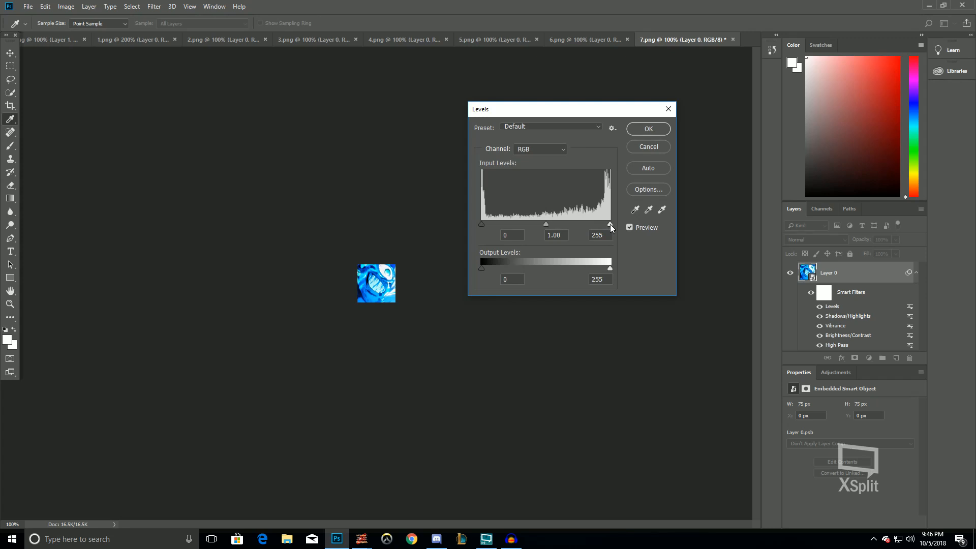
drag(538, 107, 495, 127)
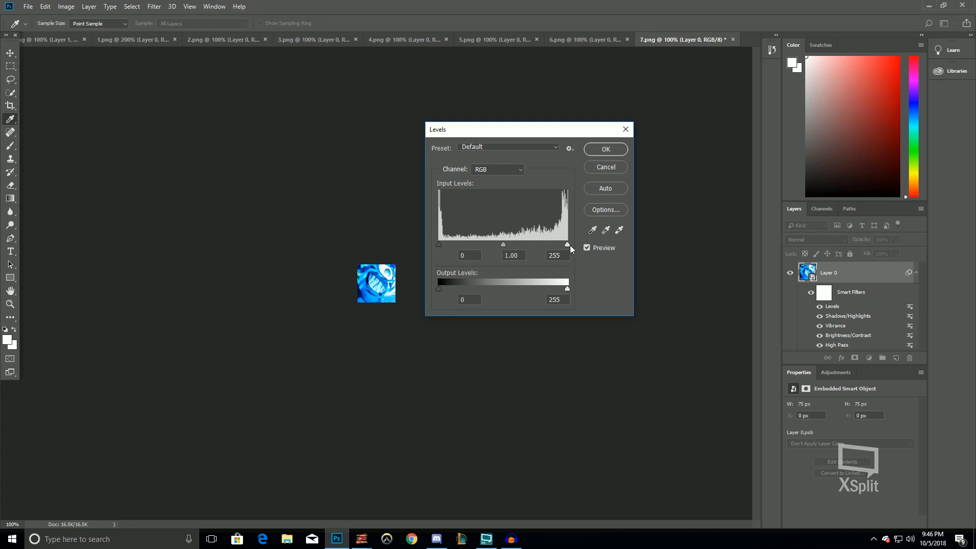
drag(567, 245, 556, 250)
drag(440, 244, 499, 248)
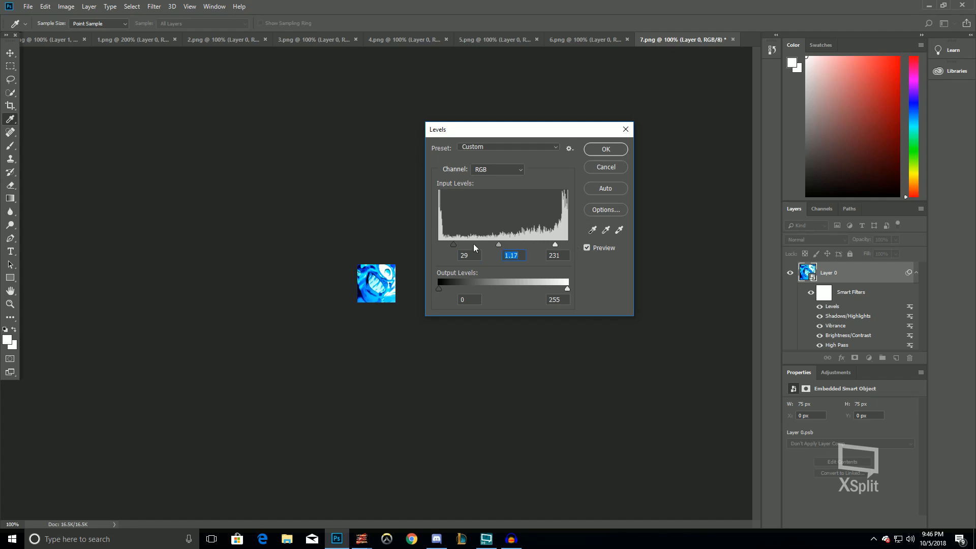
drag(505, 247, 506, 248)
click(616, 151)
Apply Color Balance to 7.png with midtone color levels of 20, 0 and 35
key(z)
click(72, 5)
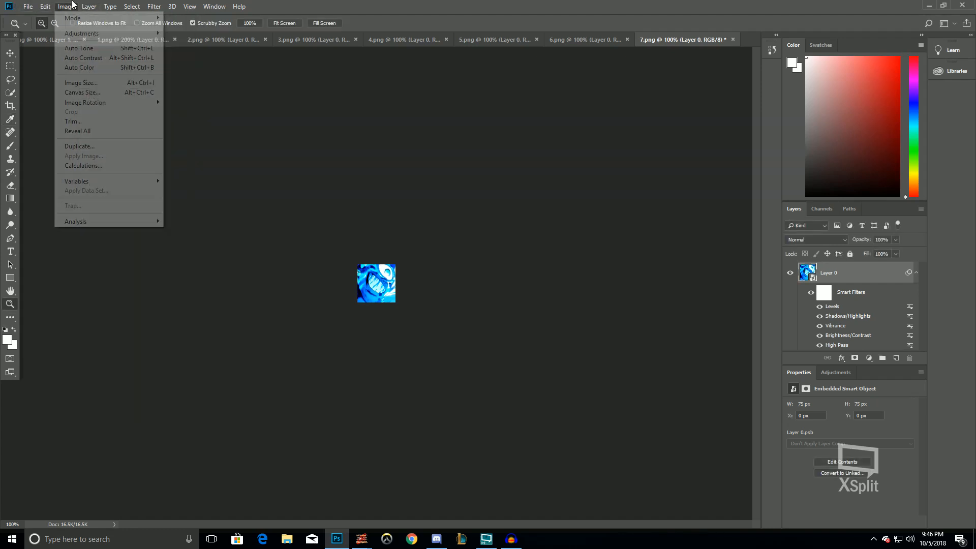
mouse_move(82, 34)
click(213, 96)
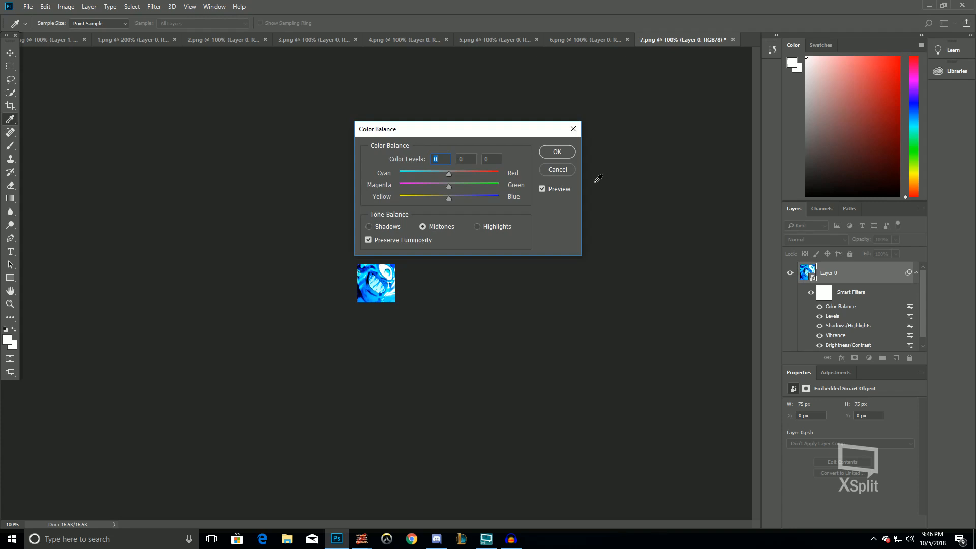
text(20)
key(Tab)
key(Tab)
text(35)
key(Return)
key(z)
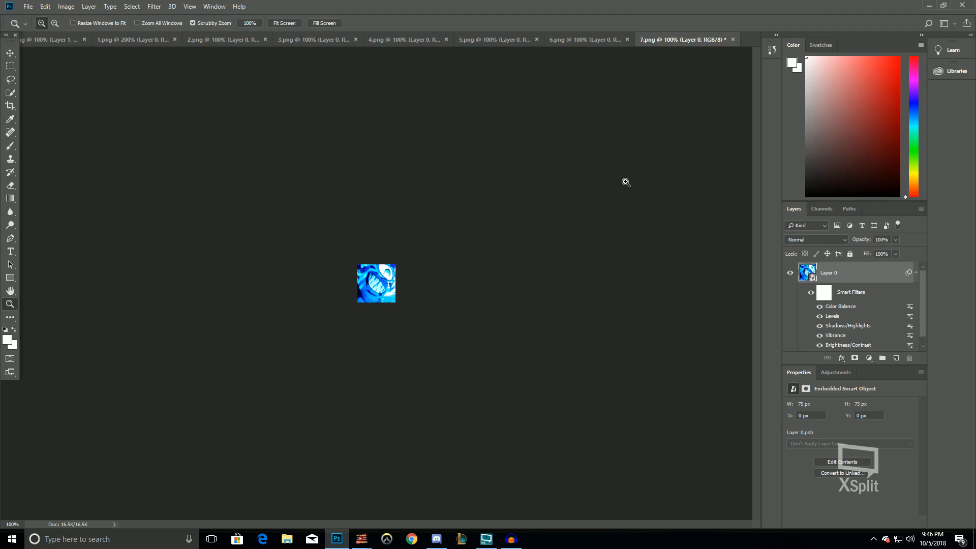
Flatten 7.png, copy the whole image and paste it as a new layer into the 51.png document
click(89, 6)
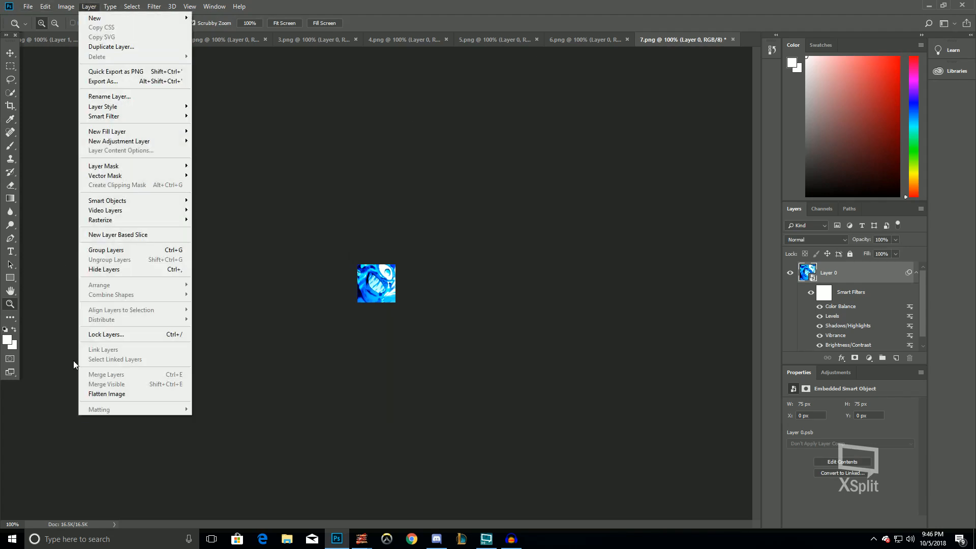
click(99, 397)
key(m)
drag(318, 218, 811, 531)
key(ctrl+c)
click(42, 40)
key(ctrl+v)
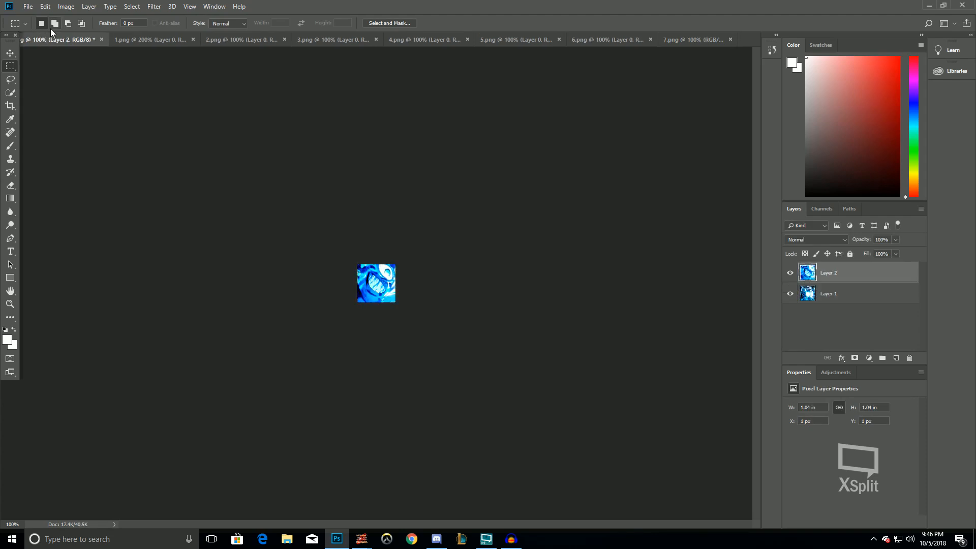
Quick-export the document as PNG into the Borus folder under the name 7, replacing the existing file
click(28, 6)
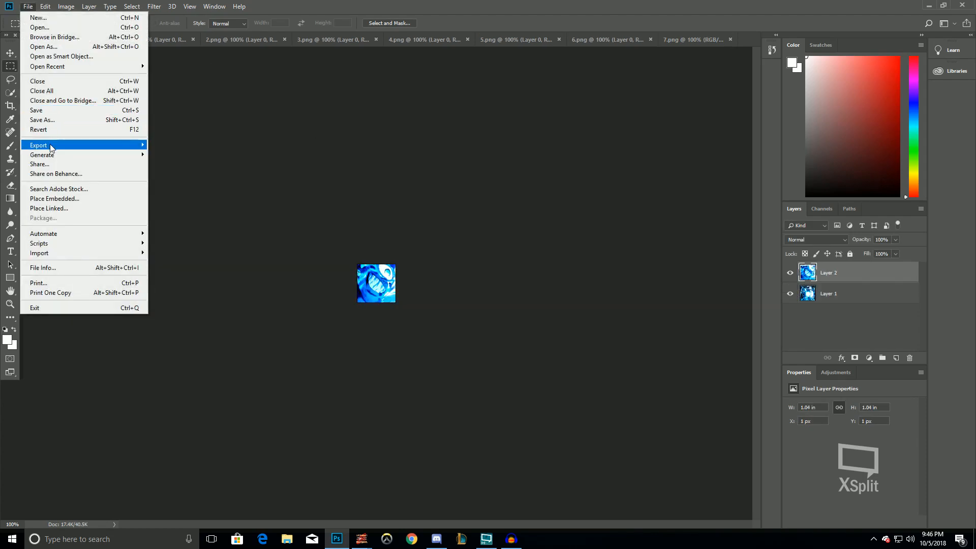
mouse_move(51, 148)
click(171, 145)
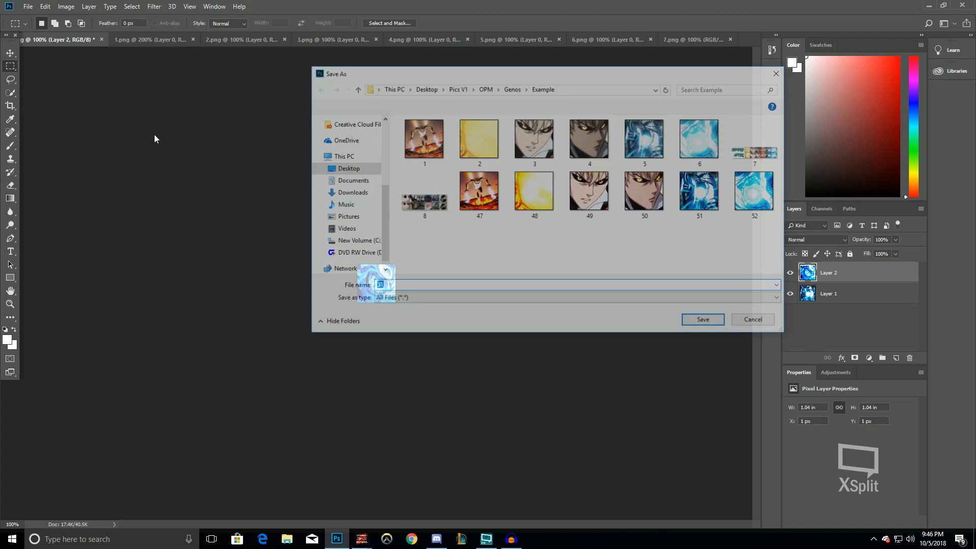
scroll(356, 146, up, 3)
click(341, 180)
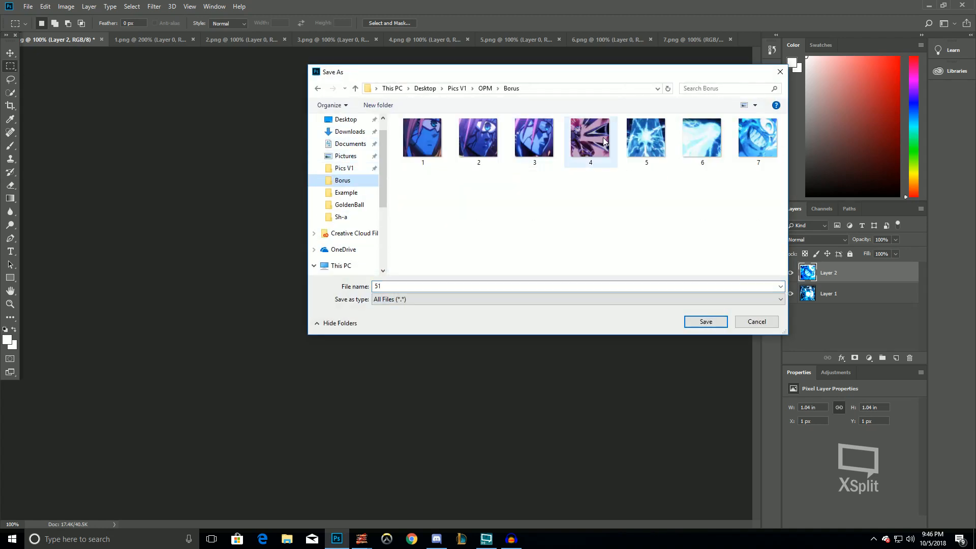
click(767, 142)
click(705, 321)
click(505, 272)
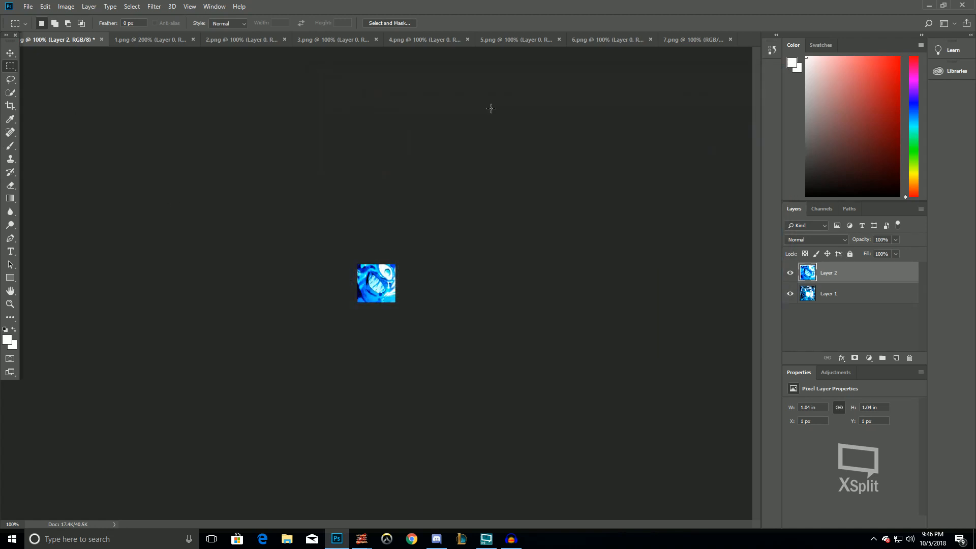
Switch to 6.png and apply Auto Contrast and Auto Tone to it
click(608, 39)
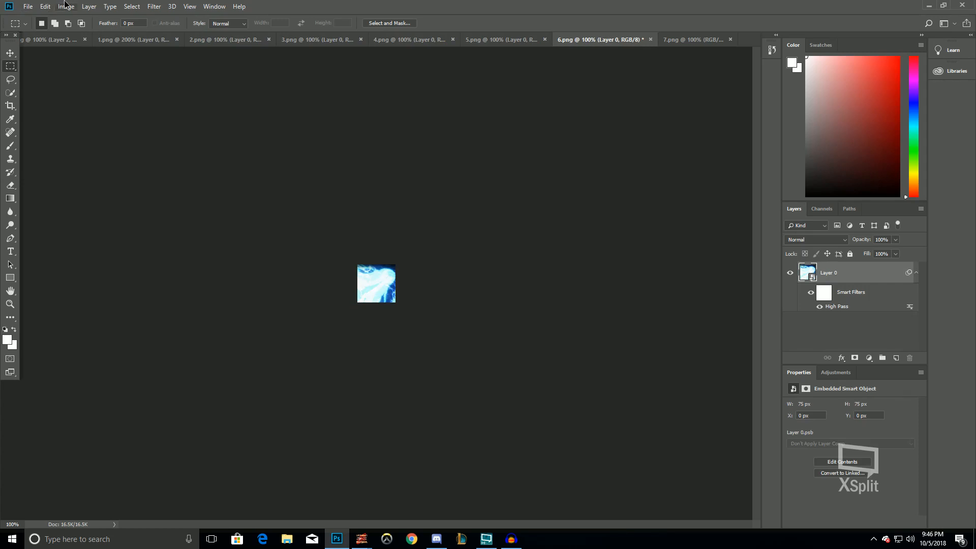
click(66, 6)
click(85, 56)
click(66, 6)
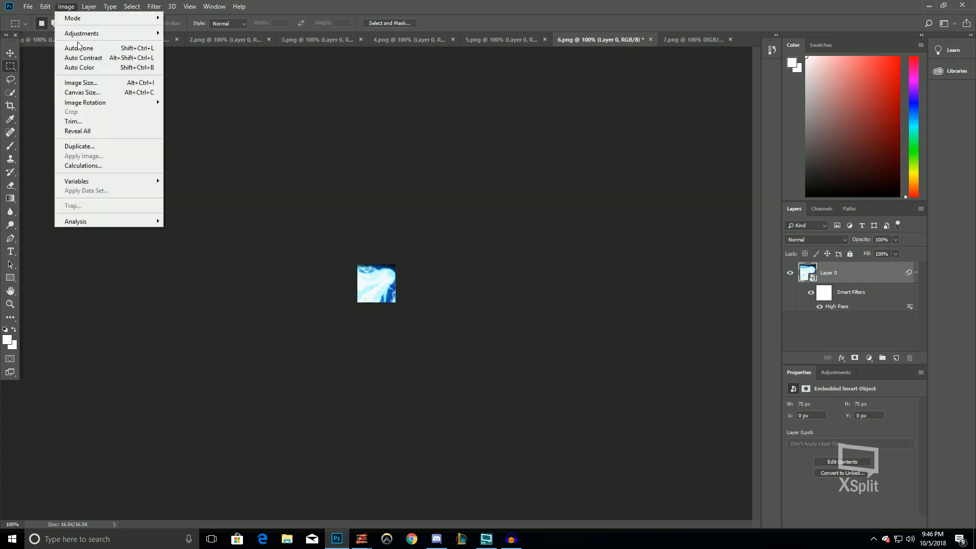
click(77, 48)
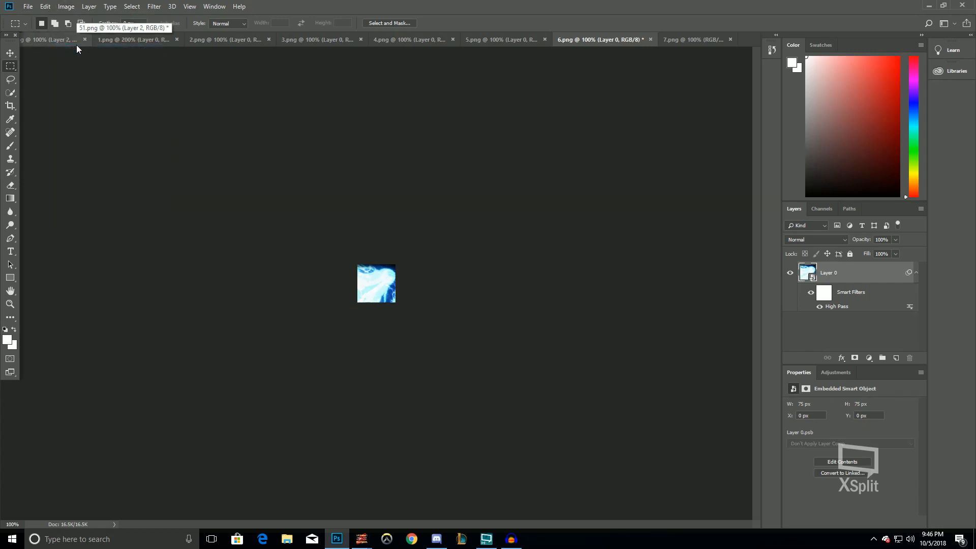
Apply Brightness/Contrast to 6.png with brightness -15 and contrast 25
click(66, 6)
mouse_move(79, 34)
click(172, 34)
text(-15)
key(Tab)
text(25)
key(Return)
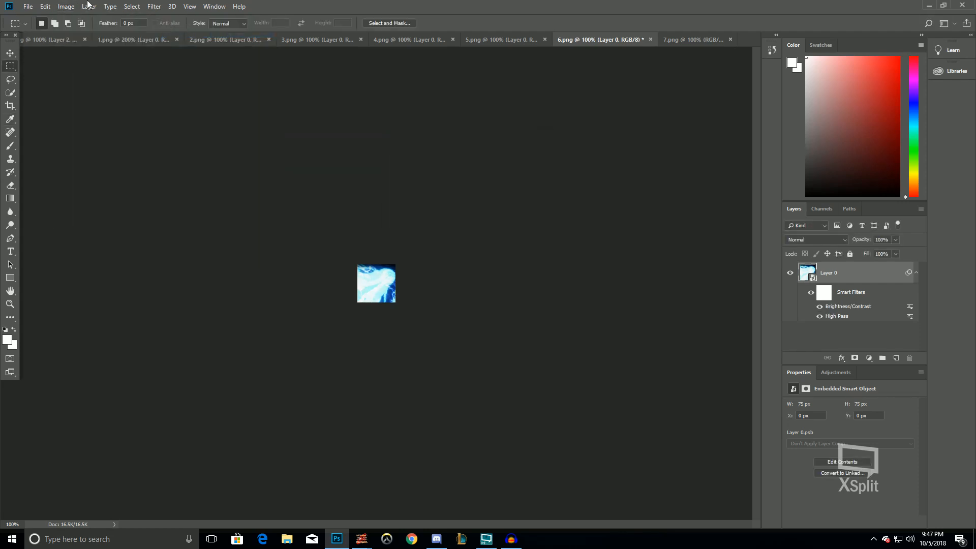
Apply Vibrance to 6.png with vibrance 35 and saturation 17
click(66, 6)
mouse_move(79, 34)
click(175, 79)
text(35178)
key(Return)
key(m)
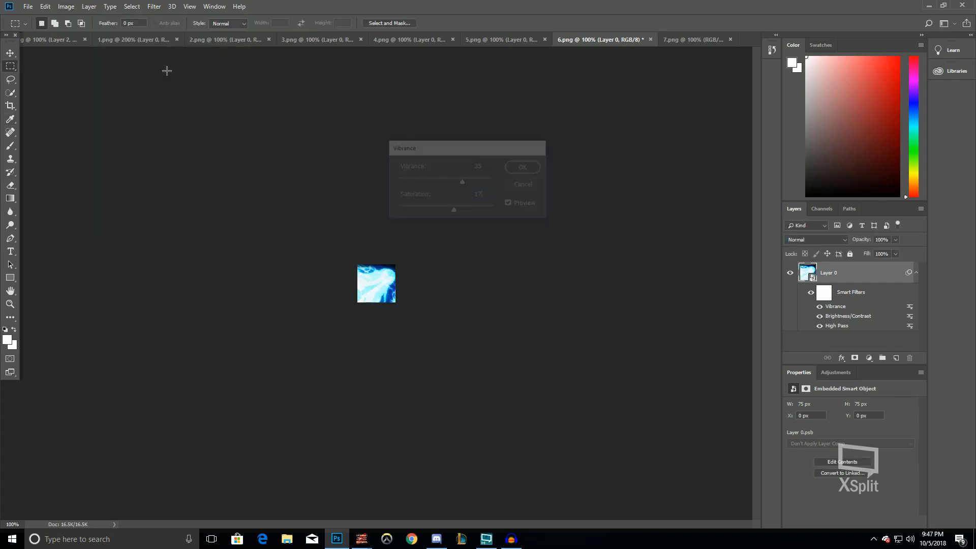
Apply Shadows/Highlights to 6.png with the current settings
click(66, 6)
mouse_move(91, 34)
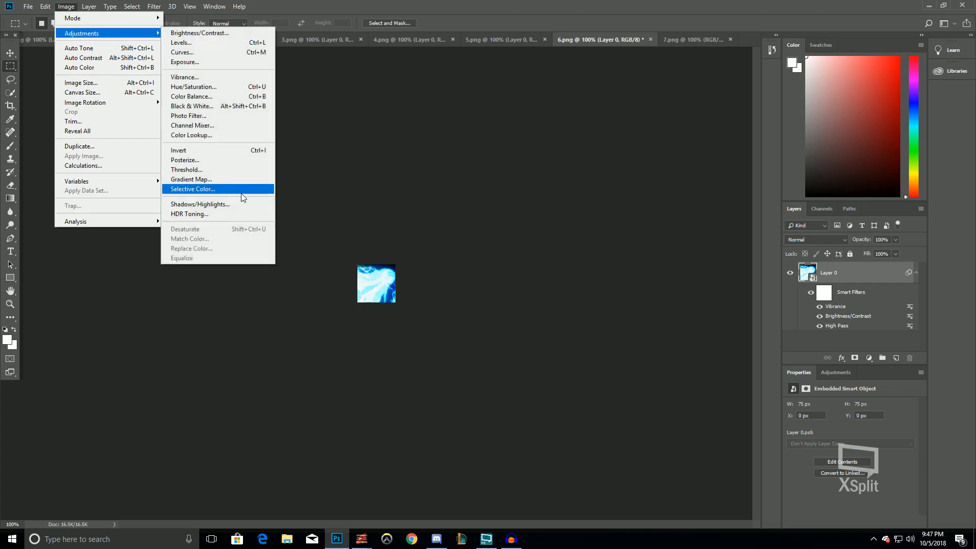
click(208, 203)
click(546, 161)
Apply Levels to 6.png with input levels set to 27, 1.11 and 228
click(67, 6)
mouse_move(102, 33)
click(193, 44)
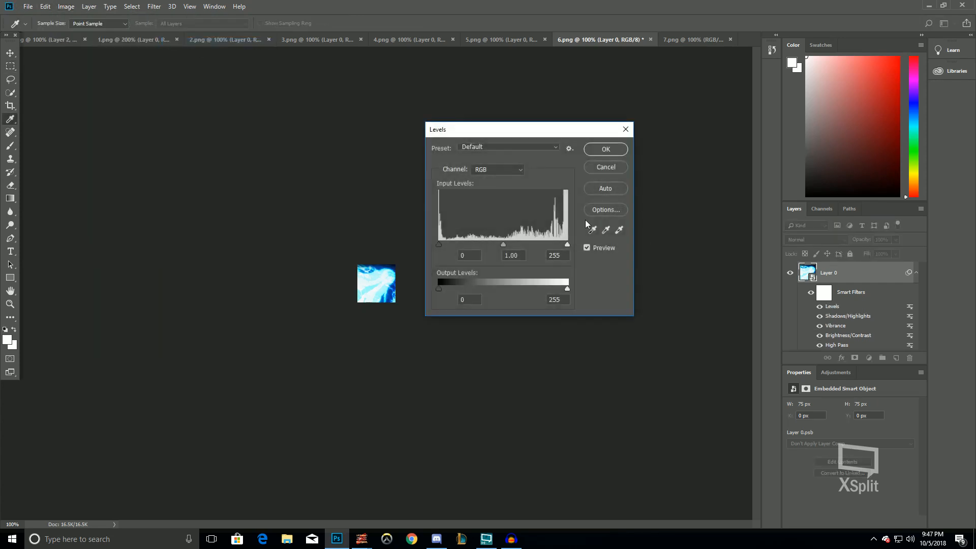
drag(567, 245, 551, 246)
drag(439, 245, 500, 249)
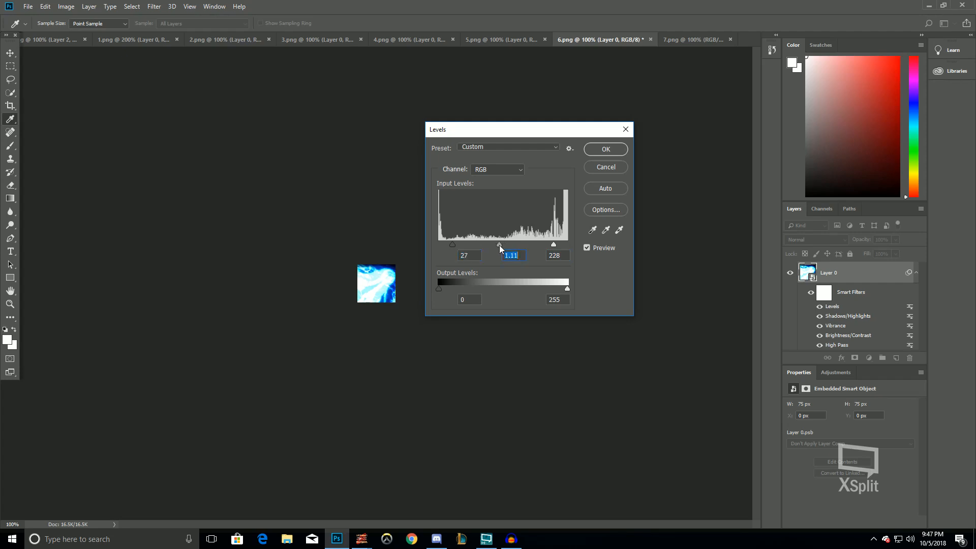
click(615, 153)
Apply Color Balance to 6.png with midtone color levels of 20, 0 and 35
click(67, 6)
mouse_move(86, 30)
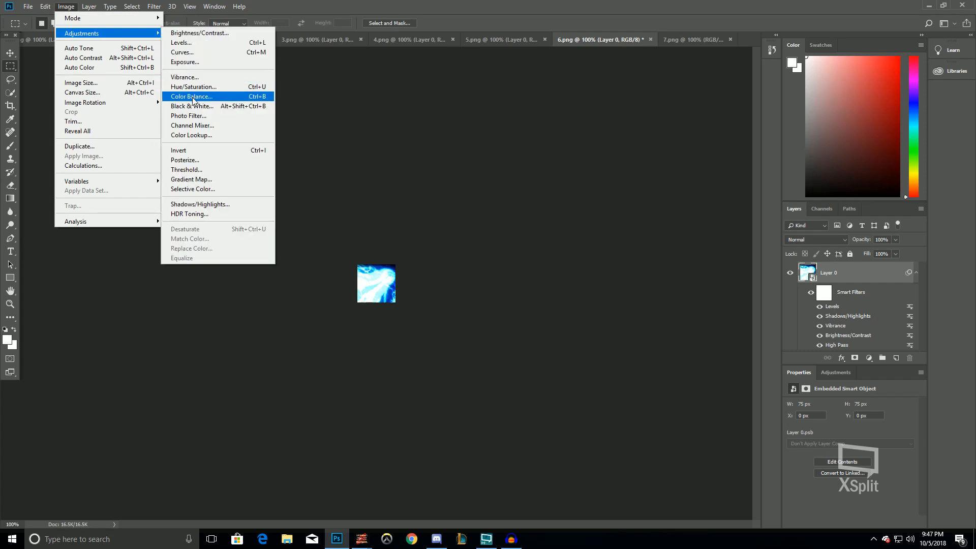
click(198, 98)
text(20)
key(Tab)
key(Tab)
text(35)
key(Return)
Flatten 6.png and paste it as a new layer into the 51.png document
key(m)
click(89, 6)
click(109, 394)
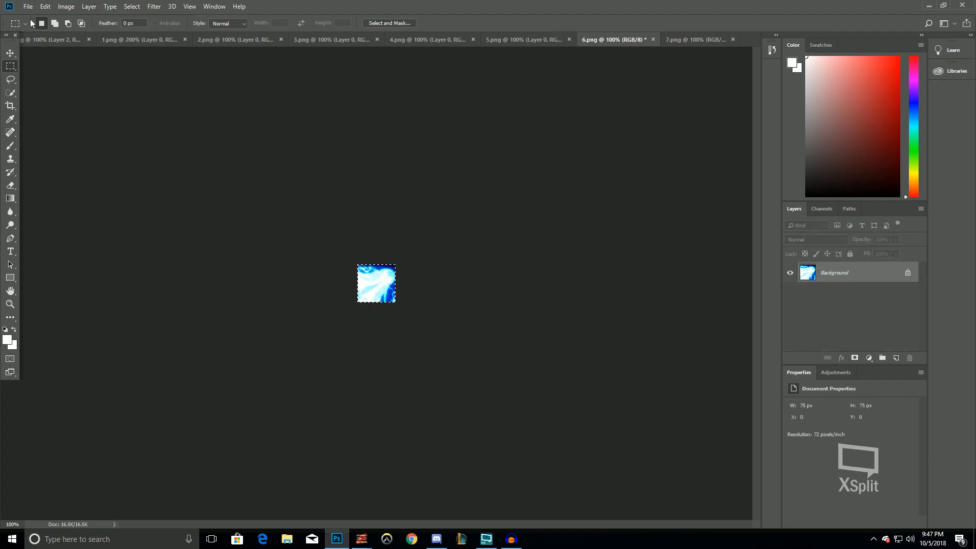
click(36, 40)
key(ctrl+v)
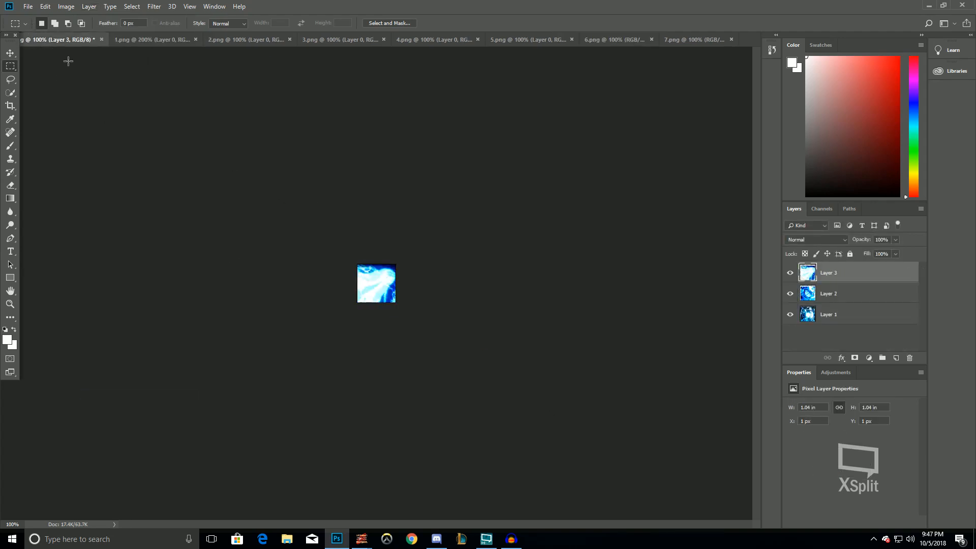
Quick-export the document as PNG into the Borus folder under the name 6, replacing the existing file
click(28, 6)
mouse_move(39, 146)
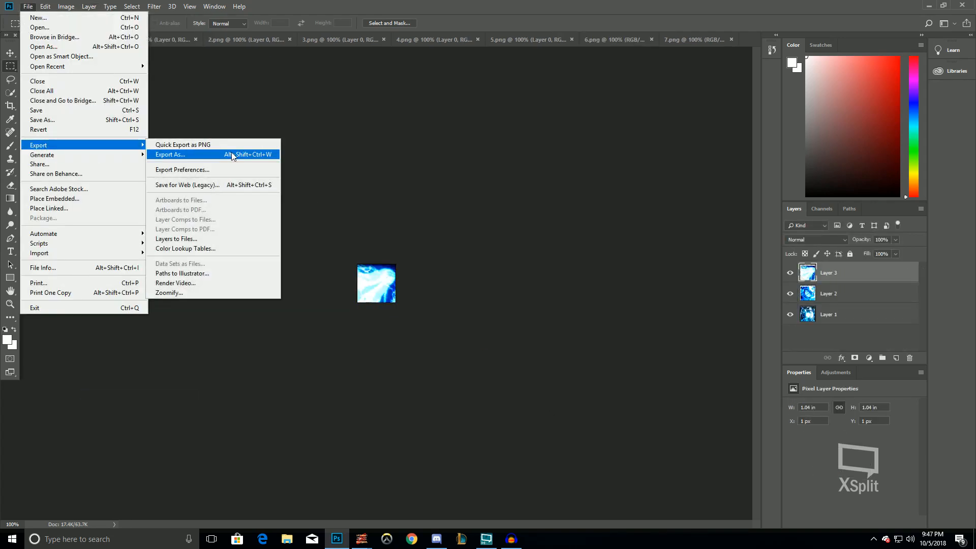
click(223, 145)
double_click(709, 149)
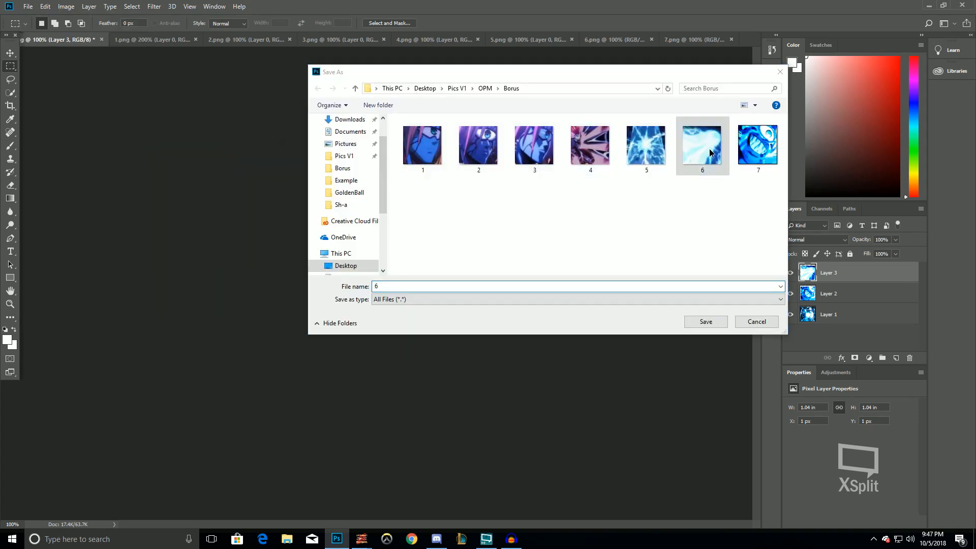
click(514, 268)
Switch to 5.png and apply Auto Contrast and Auto Tone to it
click(531, 40)
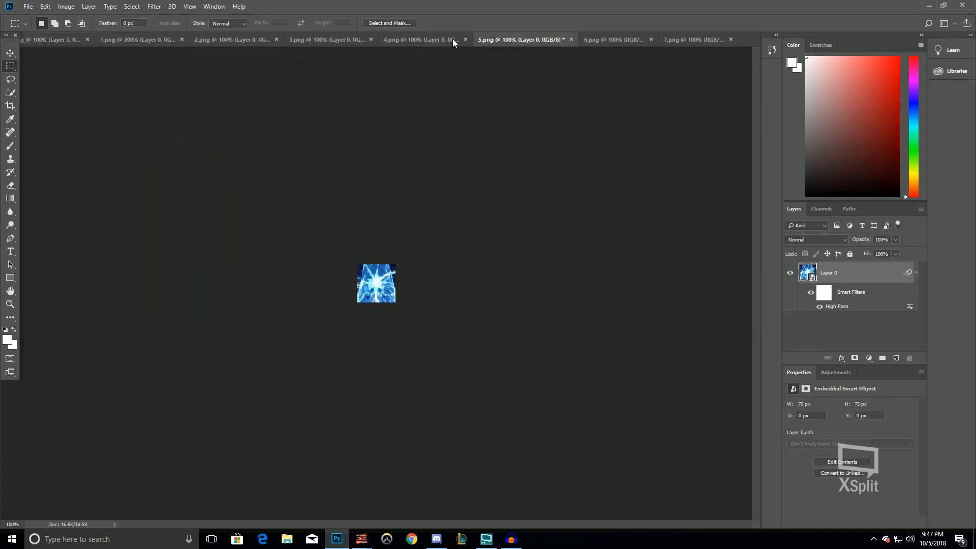
click(66, 6)
click(83, 58)
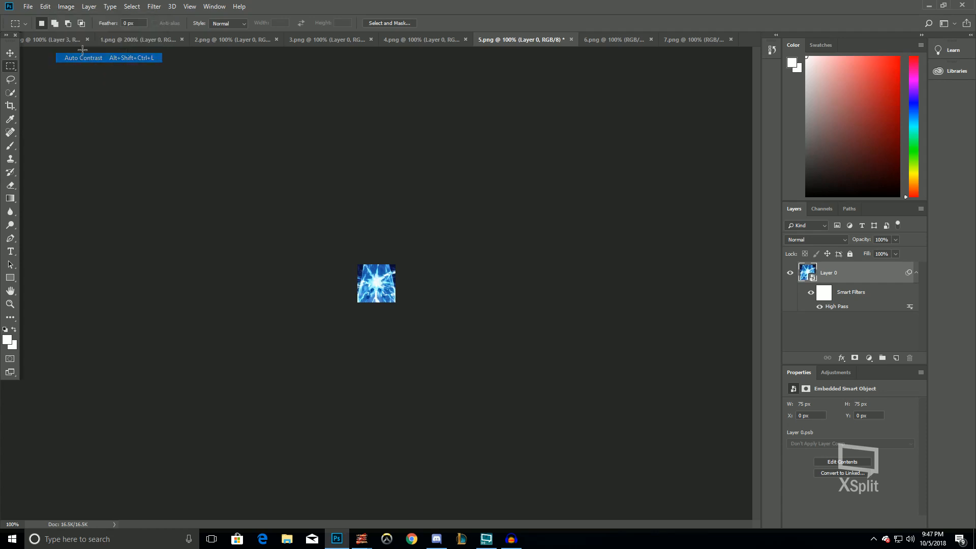
click(84, 6)
mouse_move(73, 7)
click(73, 49)
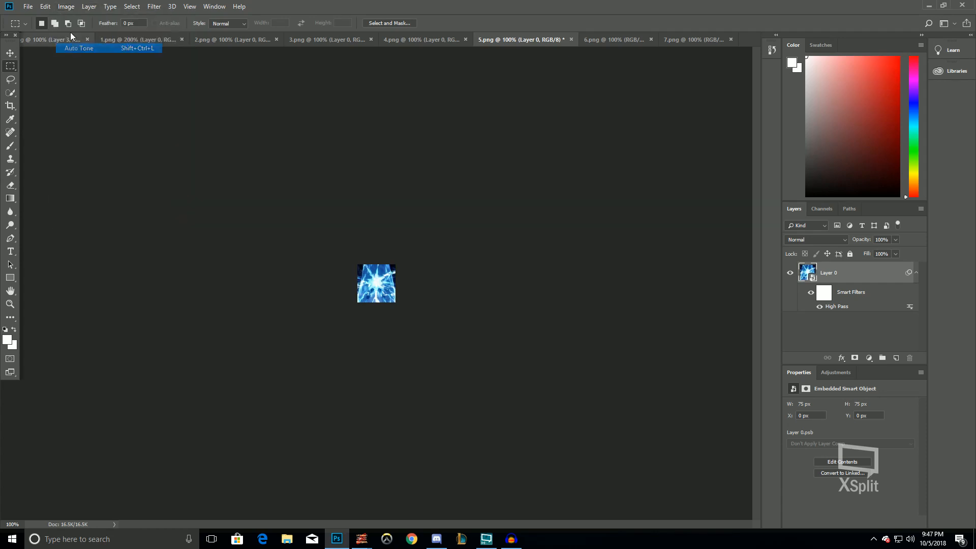
Apply Brightness/Contrast to 5.png with brightness -15 and contrast 25
click(66, 6)
mouse_move(127, 33)
click(198, 33)
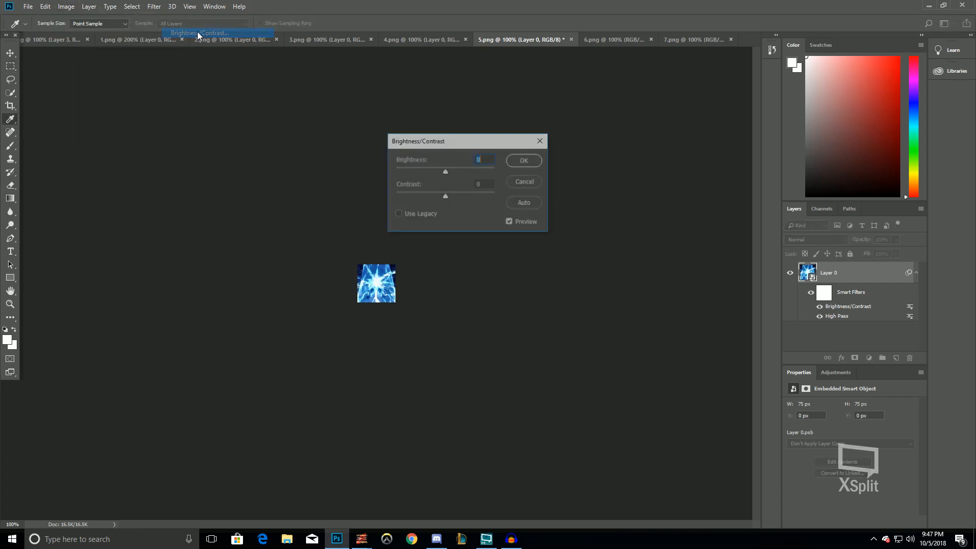
text(-15)
key(Tab)
text(25)
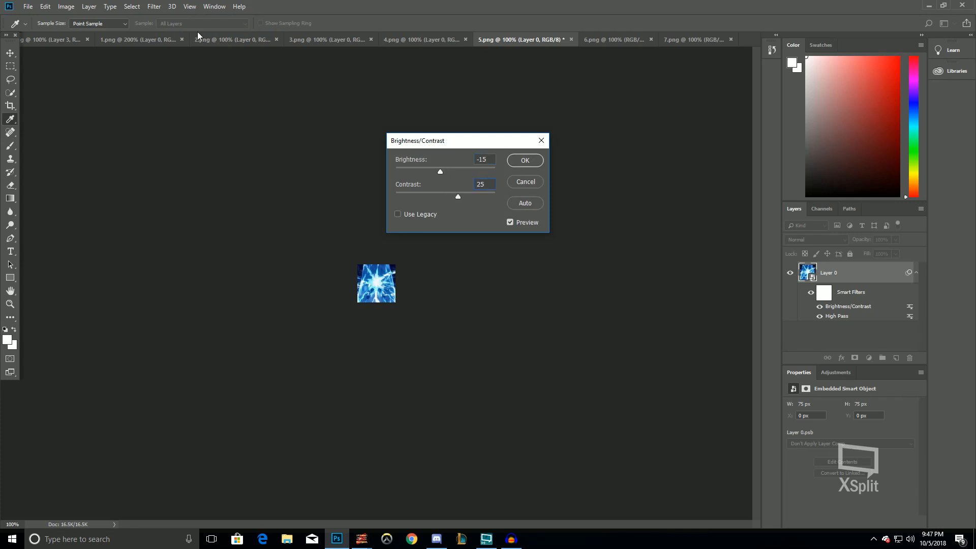
key(Return)
Apply Vibrance to 5.png with the current settings
click(66, 6)
mouse_move(85, 34)
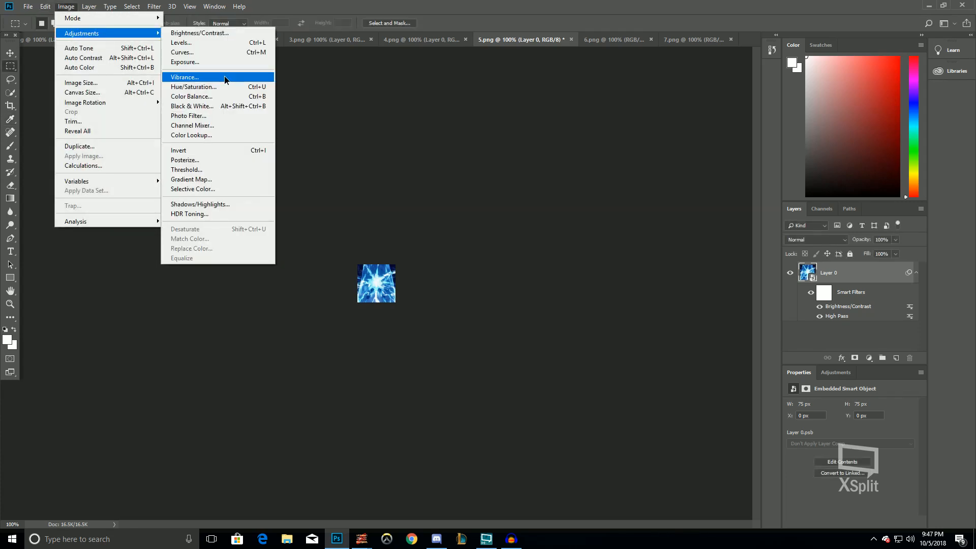
click(229, 80)
key(Return)
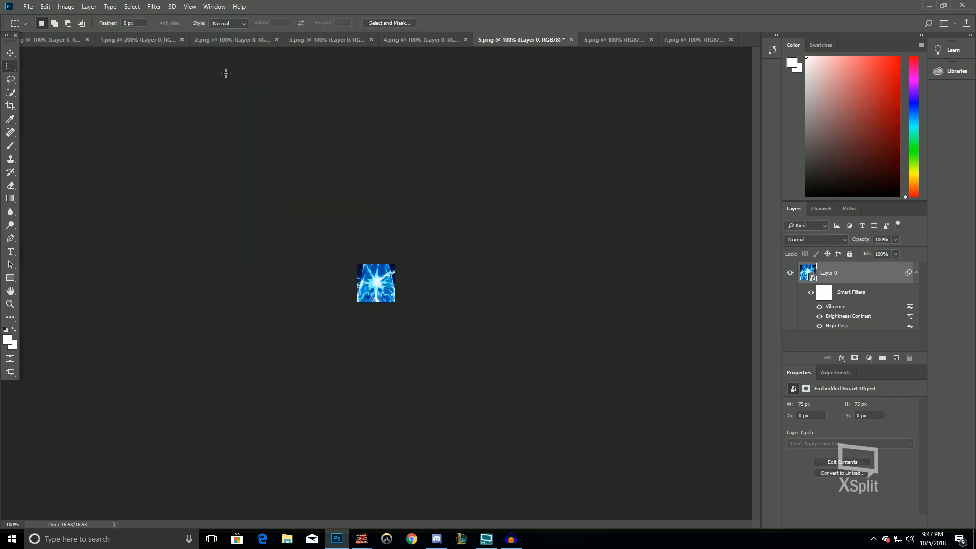
Apply Shadows/Highlights to 5.png with the current settings
click(66, 6)
mouse_move(87, 36)
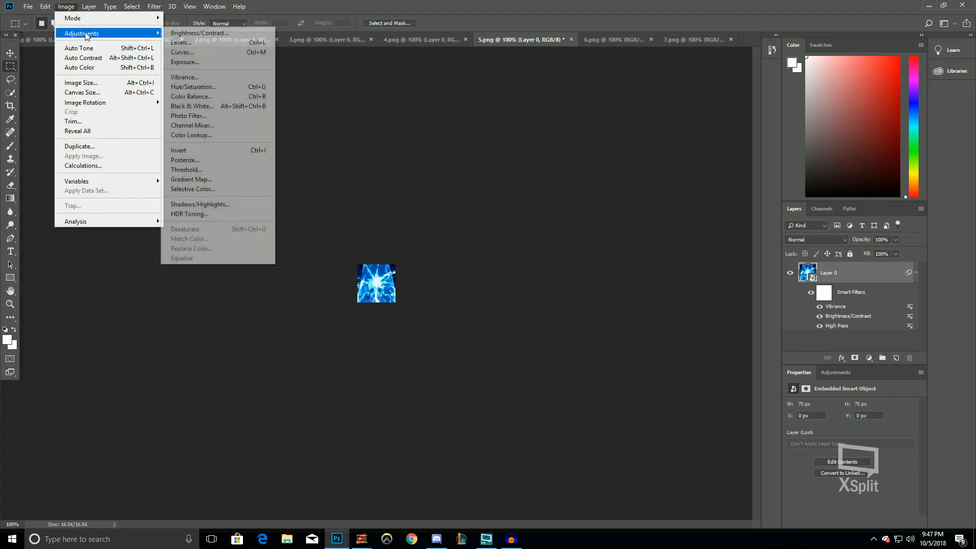
click(243, 202)
key(Return)
Apply Levels to 5.png with input levels set to 23, 1.10 and 224
key(ctrl+l)
drag(439, 244, 498, 246)
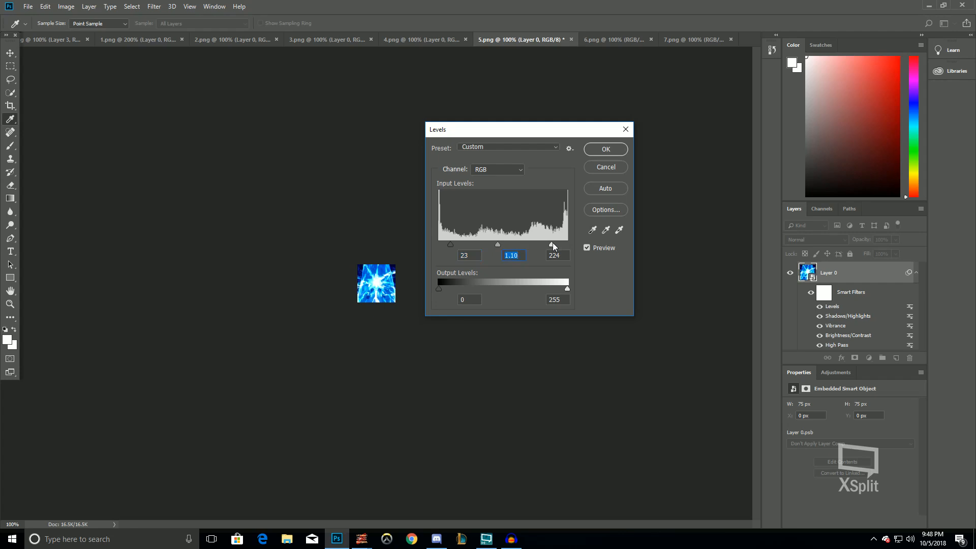
drag(501, 247, 500, 247)
click(605, 149)
Apply Color Balance to 5.png, setting the midtone cyan–red level to 20 and magenta–green to 0
click(70, 6)
mouse_move(87, 31)
click(203, 95)
text(20)
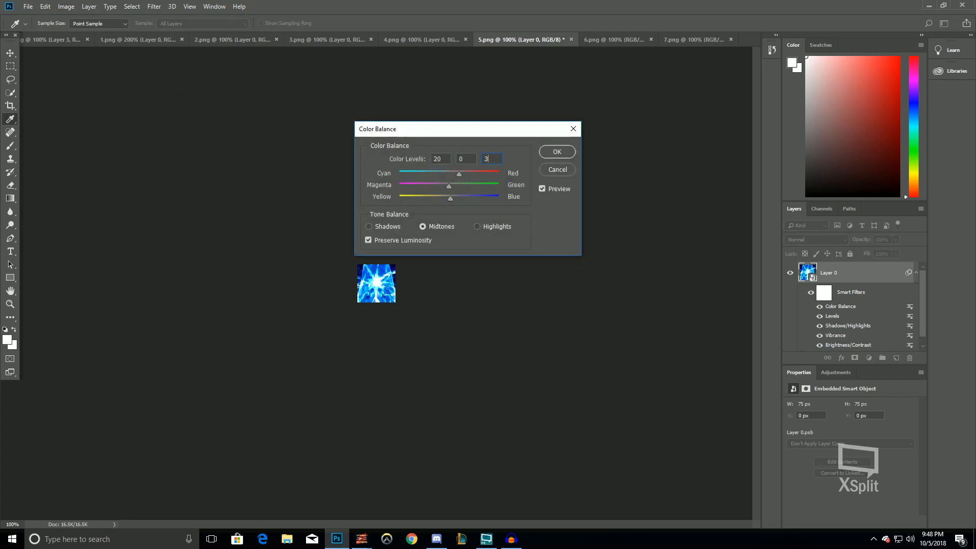
key(Return)
Flatten 5.png, cut the whole image and paste it as a new layer into the 51.png document
click(89, 6)
click(105, 393)
key(ctrl+x)
key(ctrl+v)
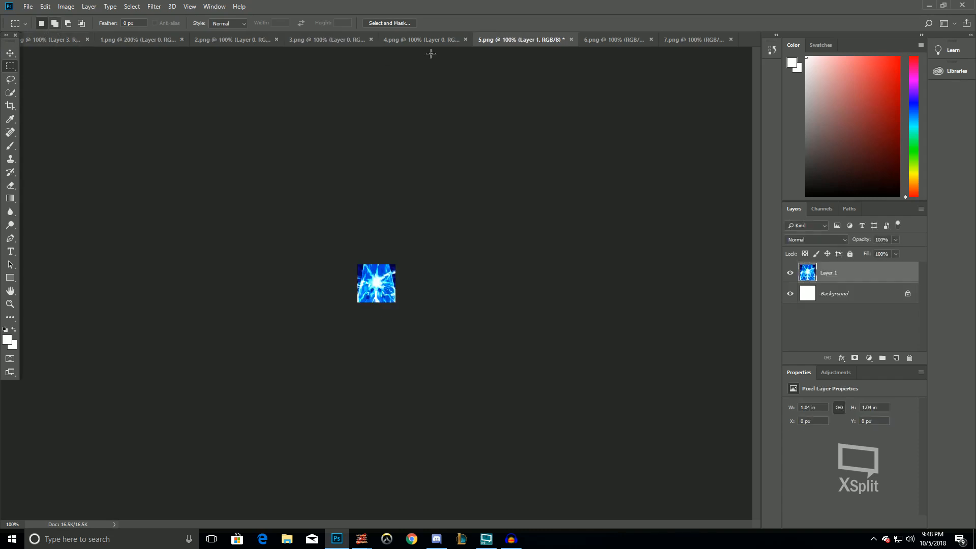
drag(280, 218, 634, 490)
key(ctrl+x)
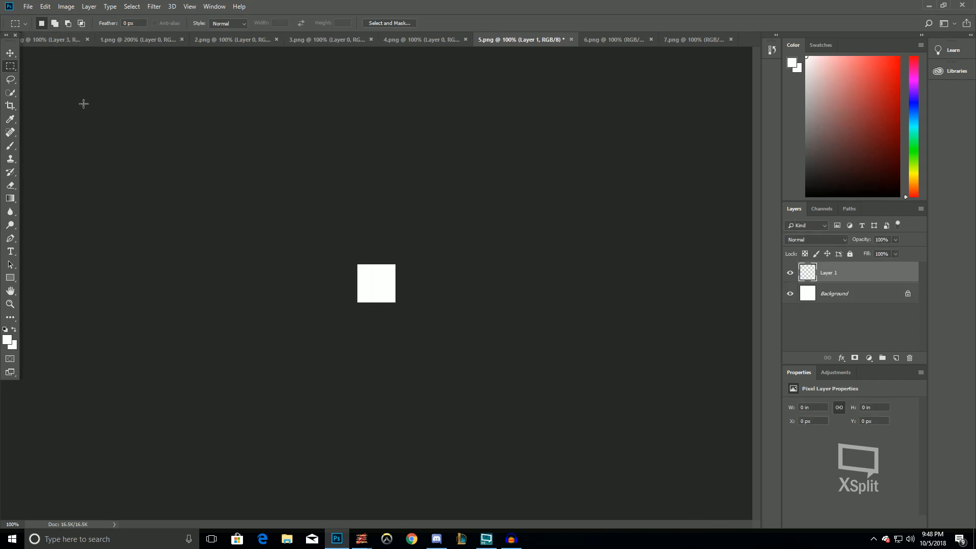
click(50, 39)
key(ctrl+v)
Quick-export the document as PNG into the Borus folder under the name 5, replacing the existing file
click(32, 5)
mouse_move(57, 145)
click(210, 141)
double_click(657, 140)
click(512, 270)
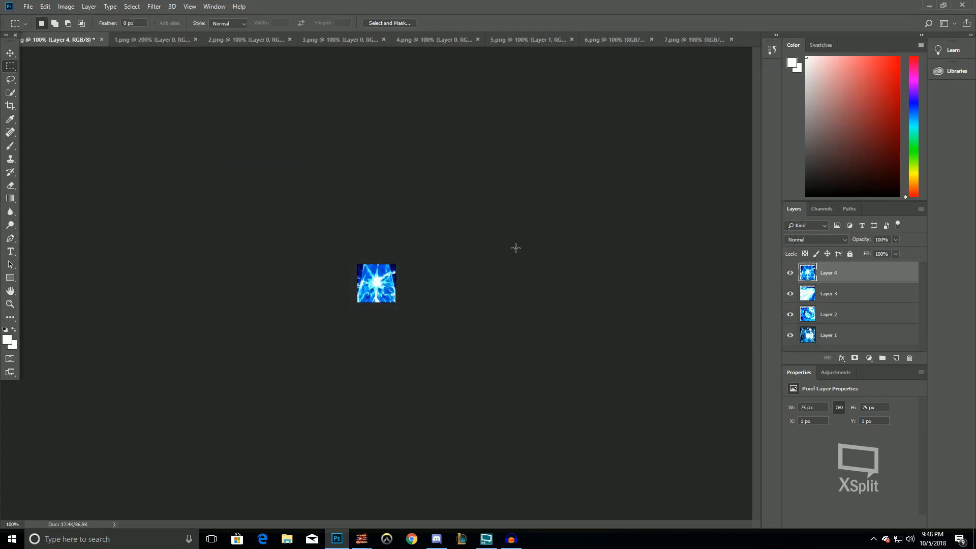
Switch to 4.png and apply Auto Contrast and Auto Tone to it
click(438, 41)
click(66, 6)
click(66, 6)
click(66, 6)
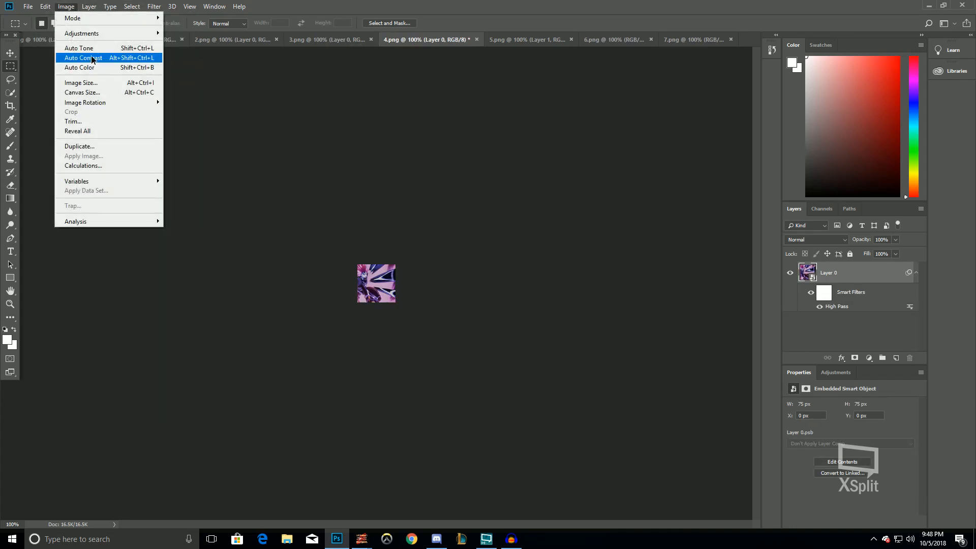
click(93, 59)
click(66, 6)
click(77, 48)
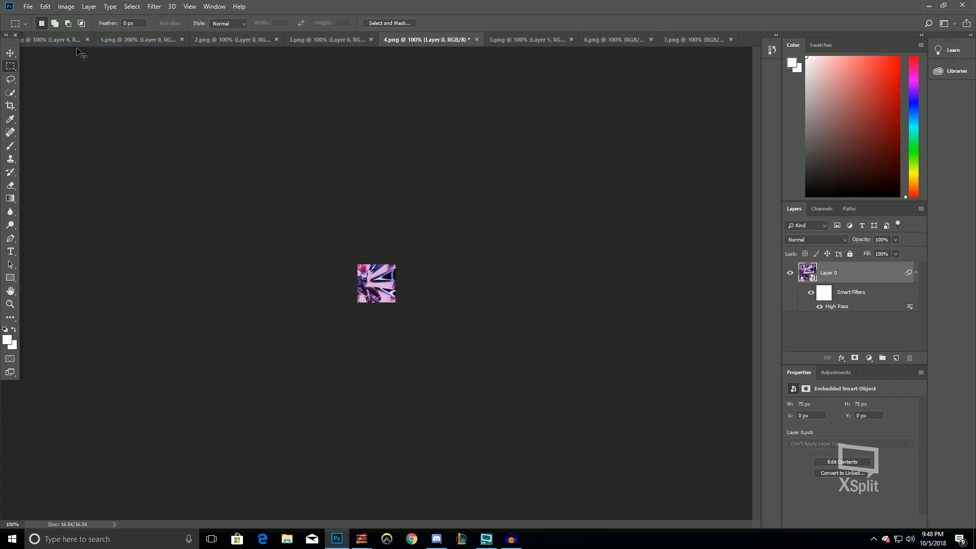
Apply Brightness/Contrast to 4.png with brightness -15 and contrast 25
click(66, 6)
mouse_move(110, 31)
click(219, 29)
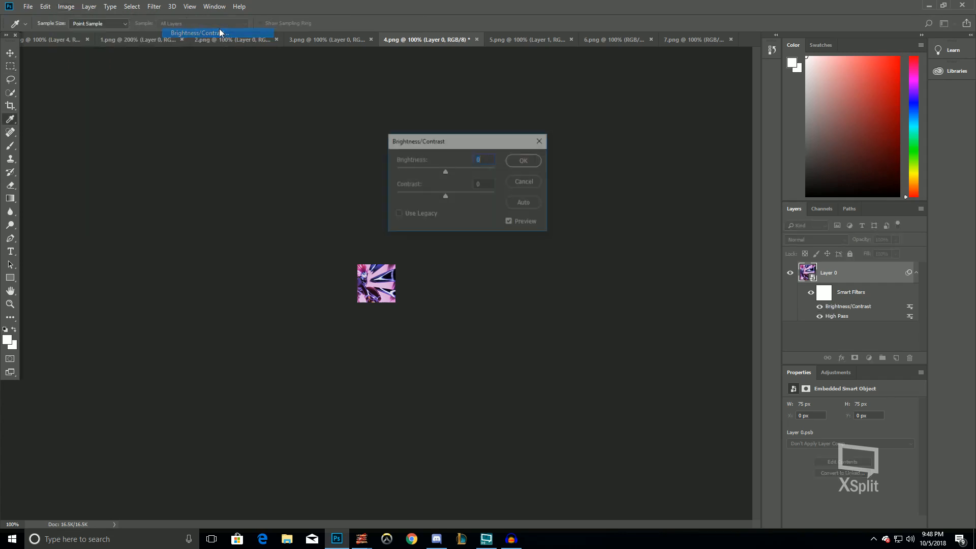
text(-15)
key(Tab)
text(25)
key(Return)
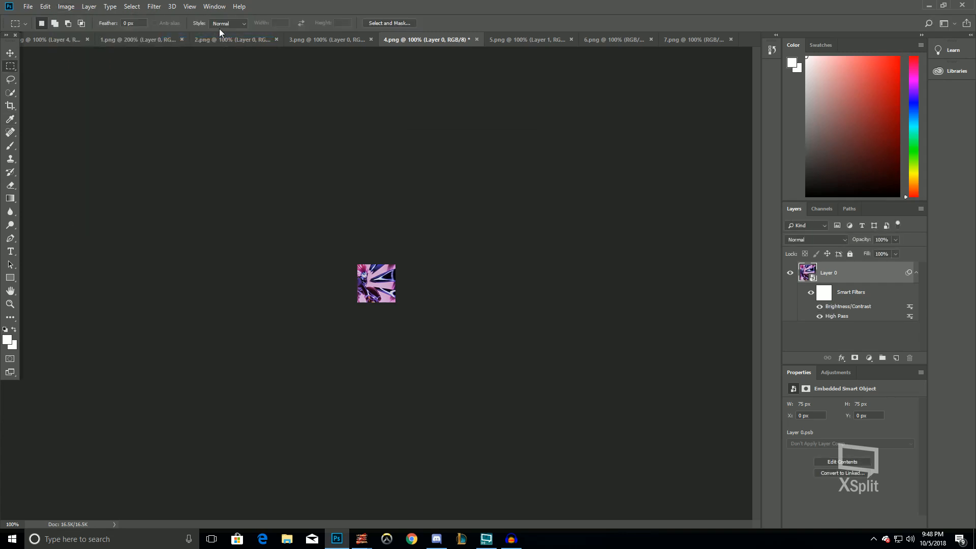
Apply Vibrance to 4.png with vibrance set to 35
click(62, 7)
mouse_move(83, 33)
click(213, 78)
text(35)
key(Return)
key(m)
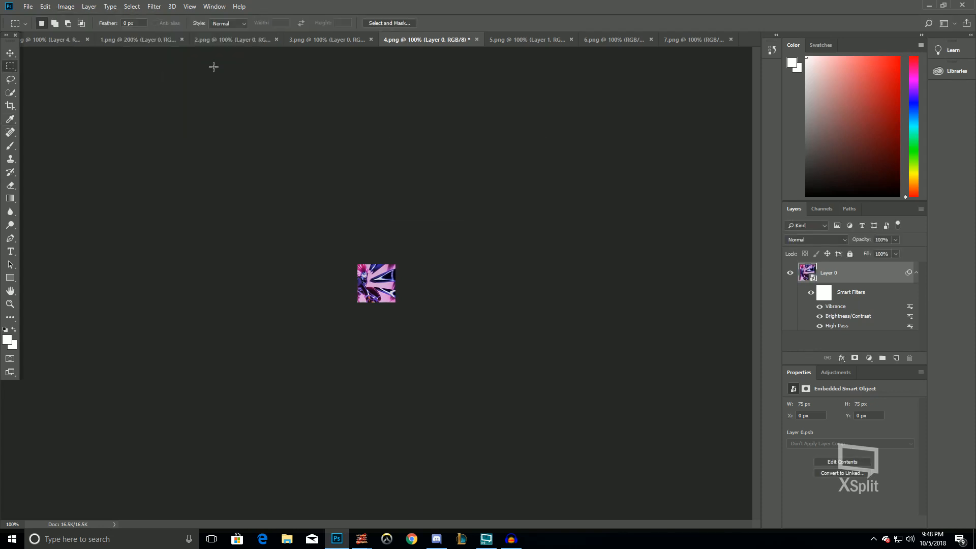
Apply Shadows/Highlights to 4.png with its default settings
click(58, 5)
mouse_move(85, 33)
click(211, 203)
key(Return)
key(m)
Flatten 4.png, cut the whole image and paste it as a new layer into the 51.png document
key(ctrl+a)
click(89, 6)
click(109, 394)
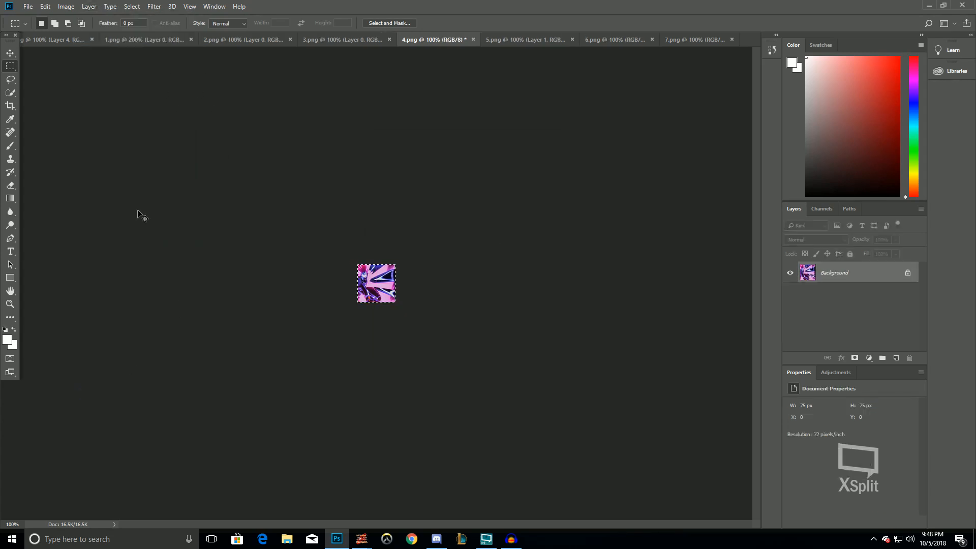
click(65, 42)
key(ctrl+b)
click(579, 167)
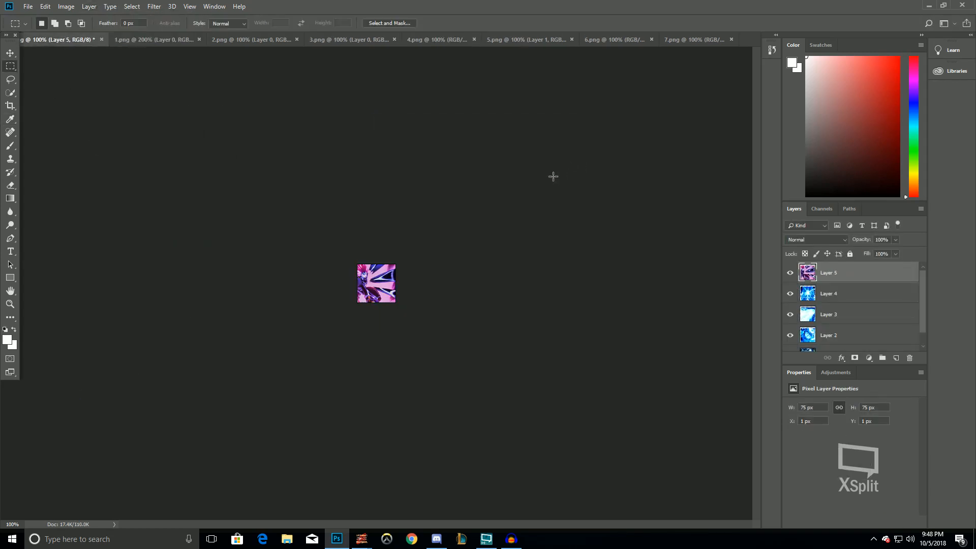
Try an adjustment on the pasted layer in the composite document and undo it
click(66, 6)
mouse_move(76, 30)
click(223, 45)
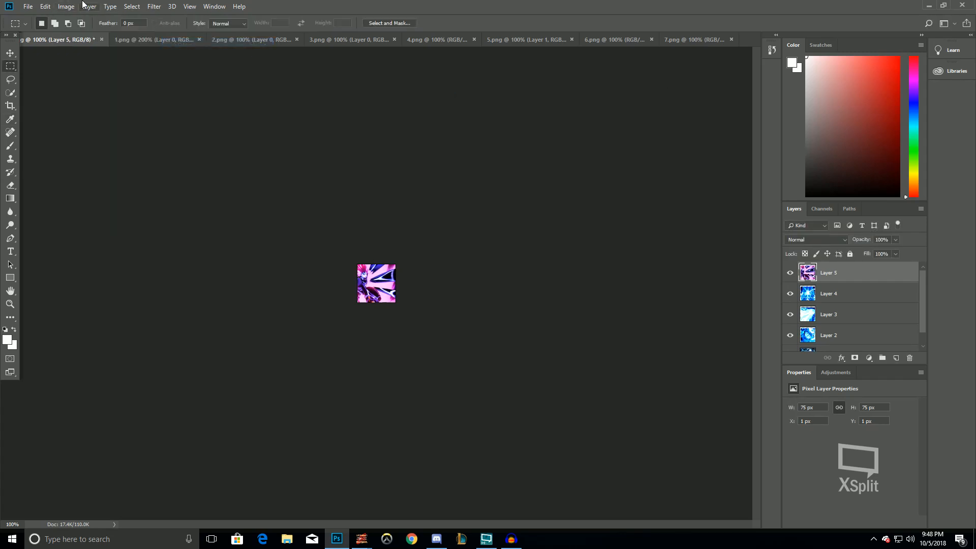
key(ctrl+z)
key(ctrl+z)
key(ctrl+z)
key(ctrl+z)
key(ctrl+z)
key(ctrl+z)
key(ctrl+z)
key(ctrl+z)
scroll(214, 216, up, 8)
scroll(362, 243, up, 3)
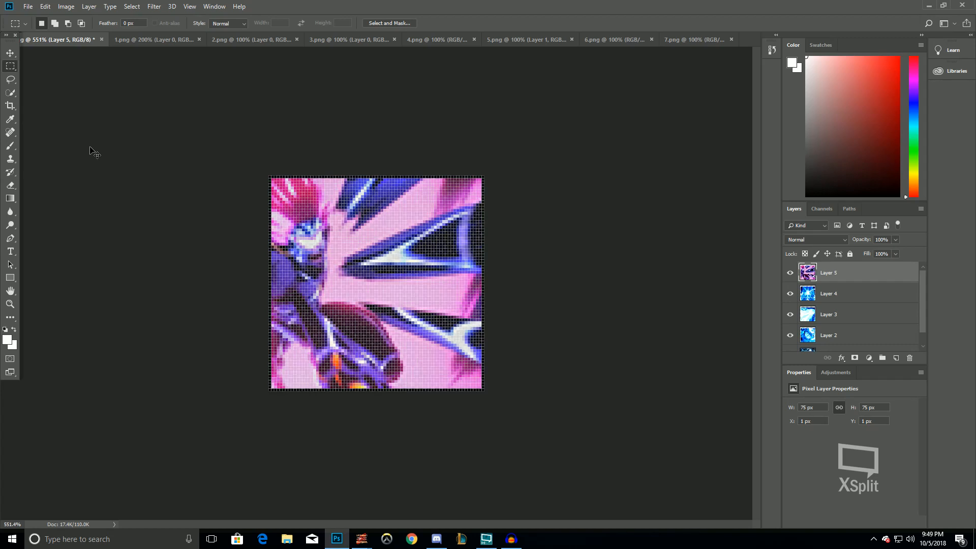
key(ctrl+z)
key(ctrl+z)
key(ctrl+z)
key(ctrl+z)
key(ctrl+z)
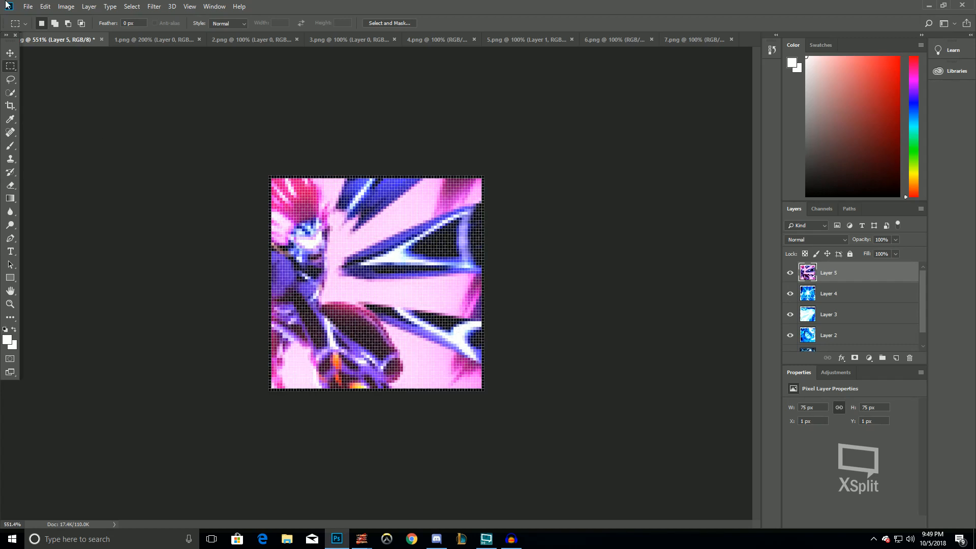
Apply Color Balance with its current midtone settings to the pasted layer in the composite document
click(65, 6)
click(10, 304)
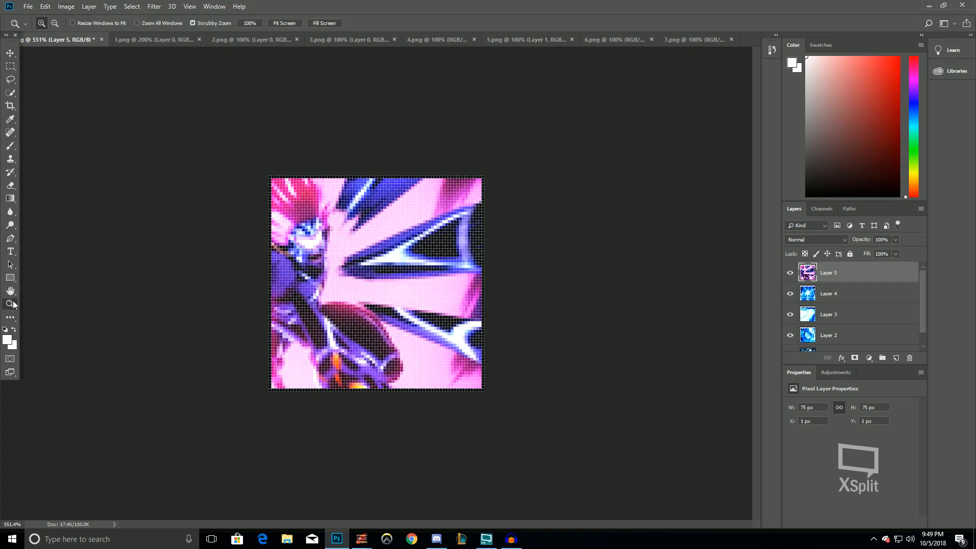
double_click(10, 304)
click(67, 6)
mouse_move(76, 34)
click(195, 97)
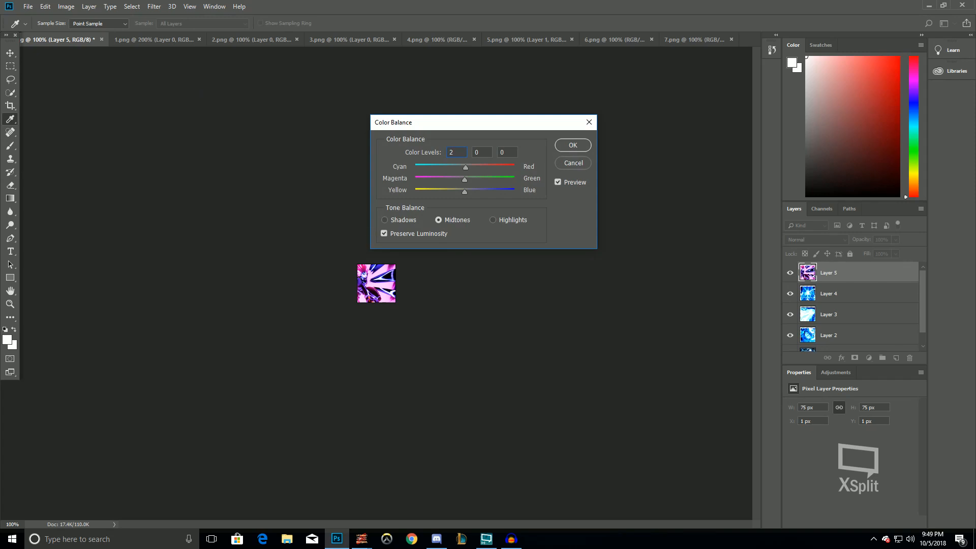
key(Return)
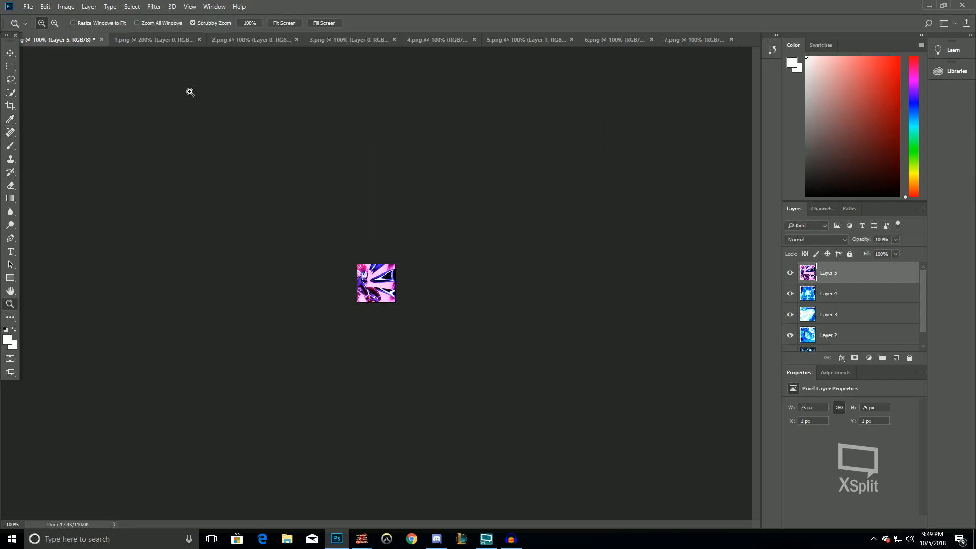
Quick-export the document as PNG into the Borus folder under the name 4, replacing the existing file
click(85, 4)
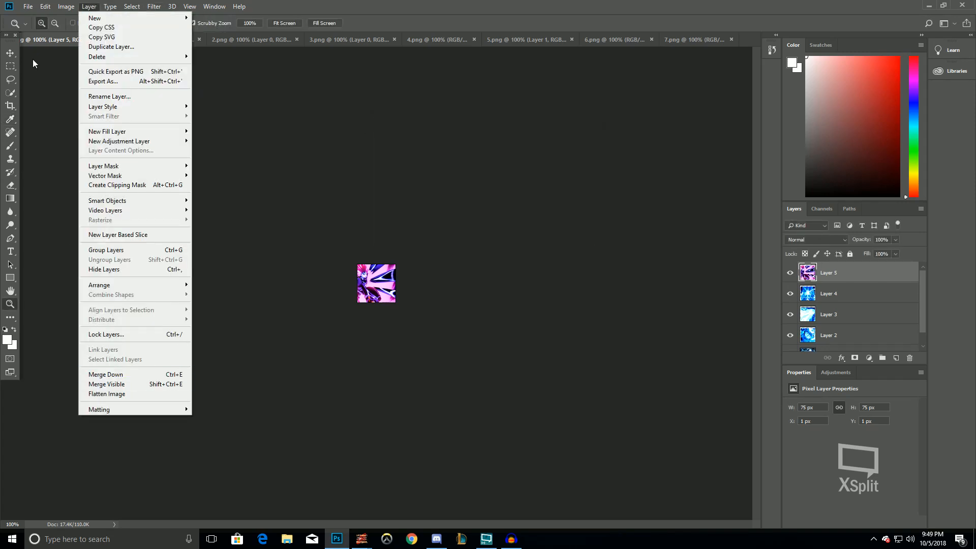
click(28, 6)
click(28, 6)
mouse_move(137, 148)
click(192, 146)
double_click(592, 151)
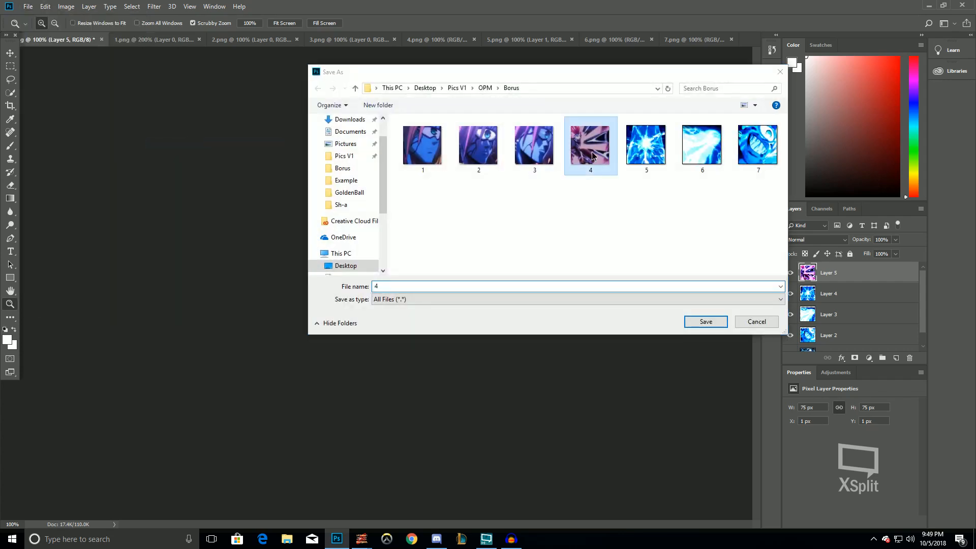
click(513, 268)
Switch to 3.png and apply Auto Contrast and Auto Tone to it
click(324, 38)
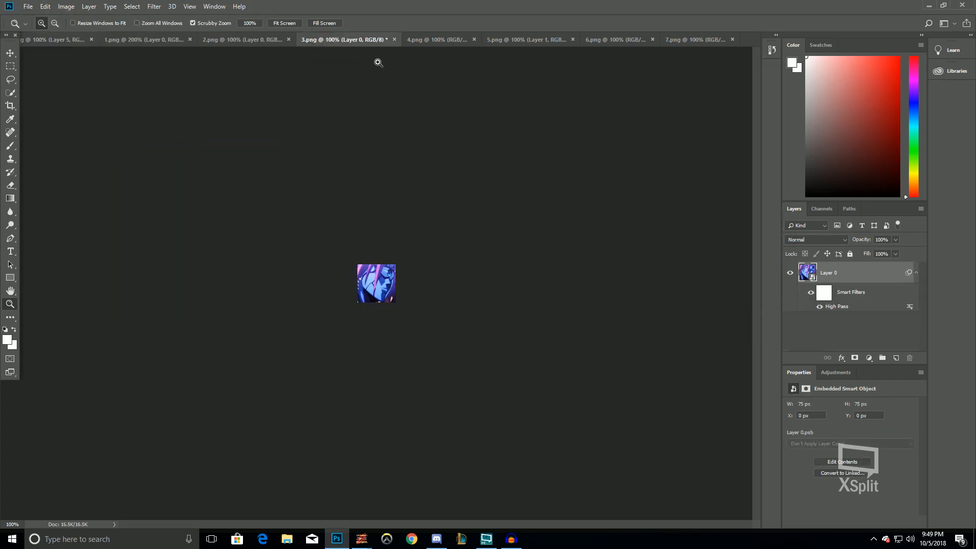
click(68, 4)
click(83, 58)
click(60, 5)
click(70, 48)
Apply Brightness/Contrast to 3.png with brightness 0 and contrast 25
click(66, 7)
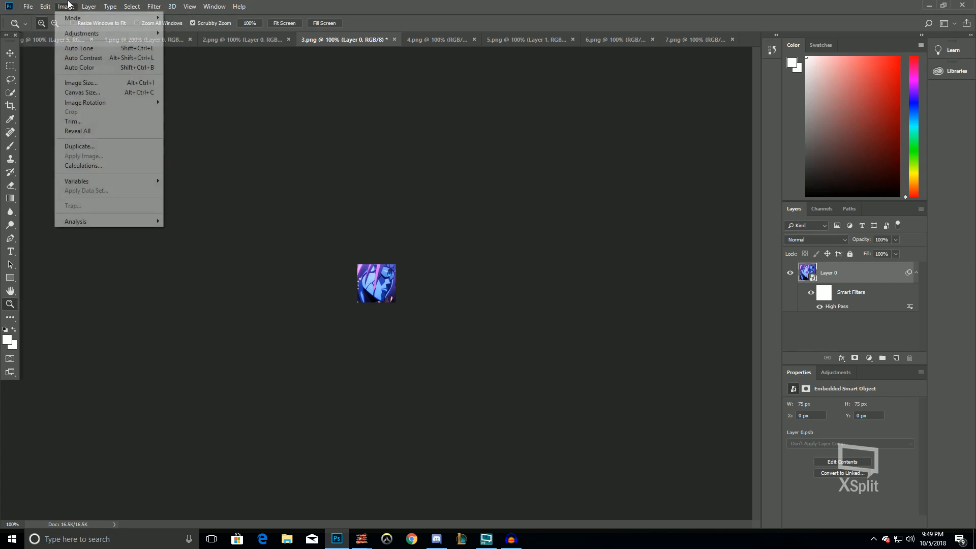
mouse_move(101, 33)
click(220, 34)
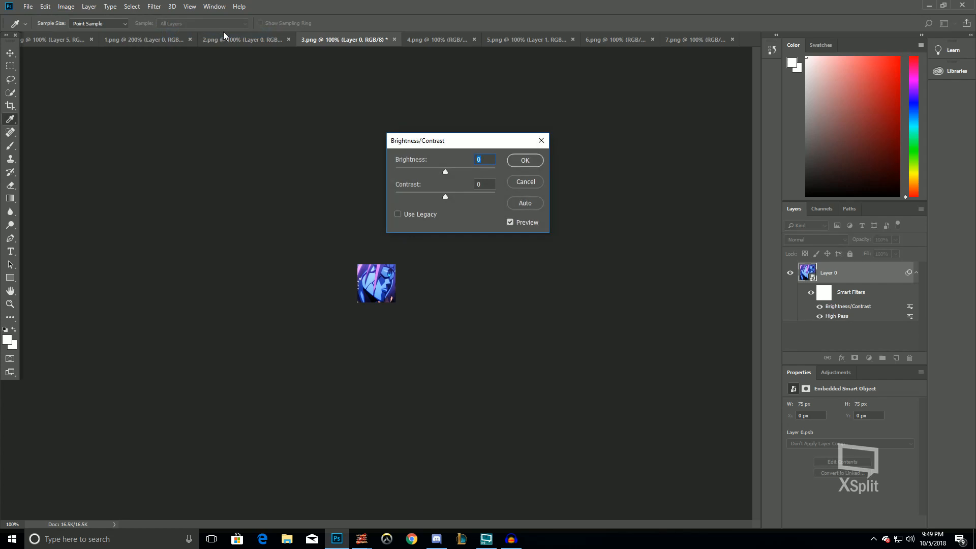
key(Tab)
text(25)
key(Return)
Apply Vibrance to 3.png with vibrance set to 3
click(64, 6)
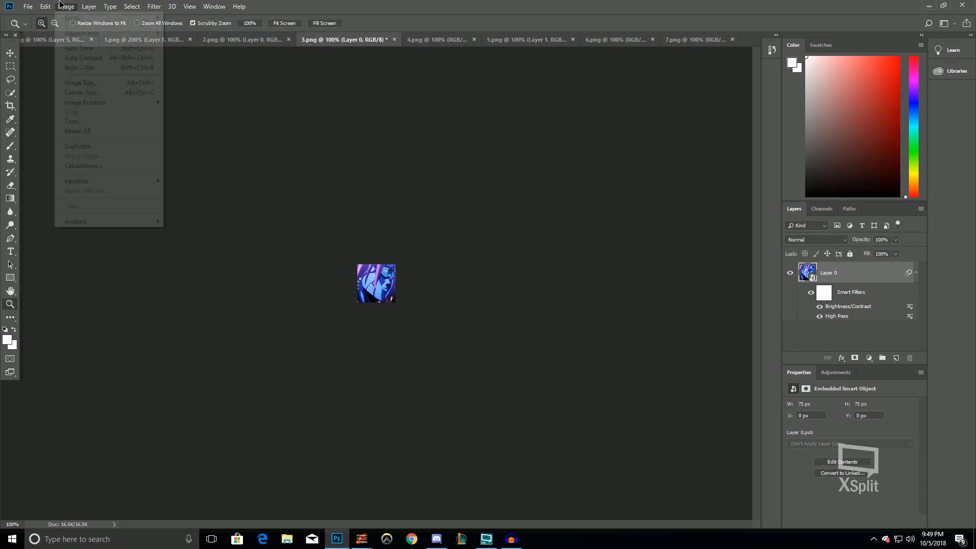
mouse_move(84, 33)
click(188, 76)
text(3)
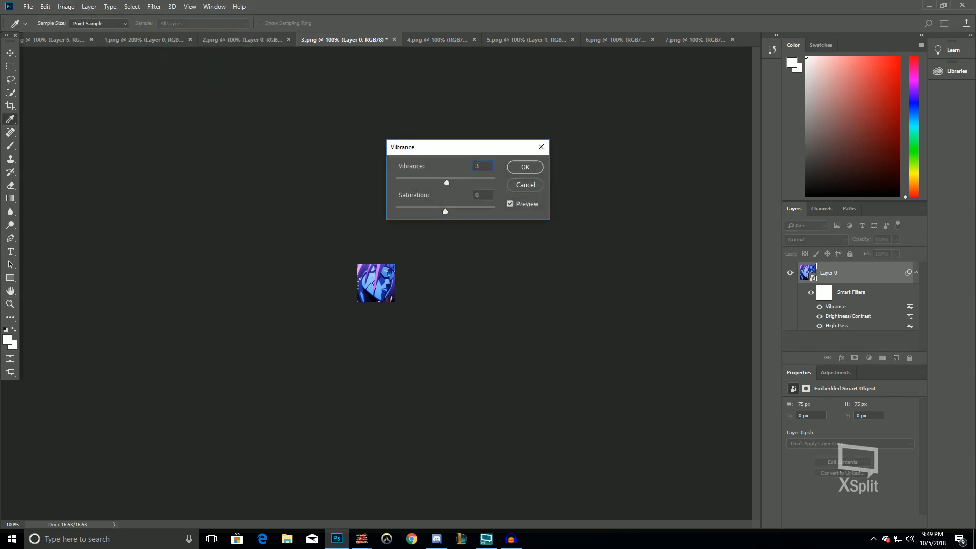
key(Return)
Apply Shadows/Highlights to 3.png with its default settings
key(z)
click(66, 6)
mouse_move(82, 33)
click(200, 204)
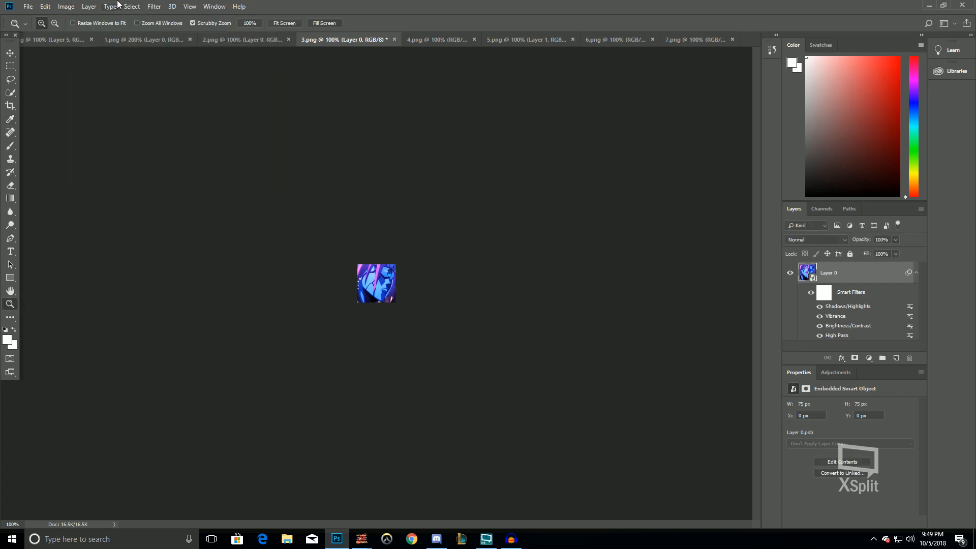
Apply Levels to 3.png, lowering the white input level slightly below 255
click(66, 6)
click(194, 43)
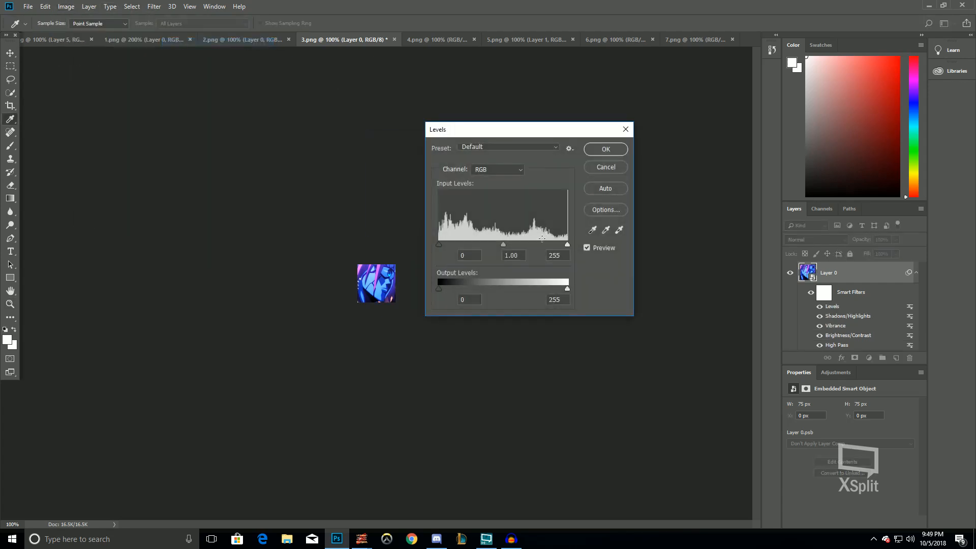
drag(569, 244, 563, 244)
key(Return)
Apply Color Balance to 3.png with its current midtone settings
click(66, 6)
click(195, 97)
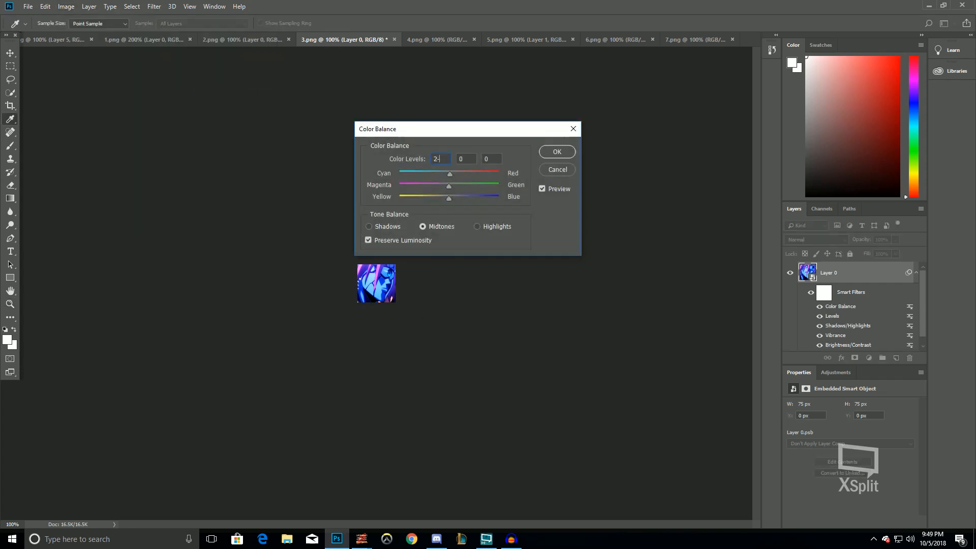
key(Return)
key(z)
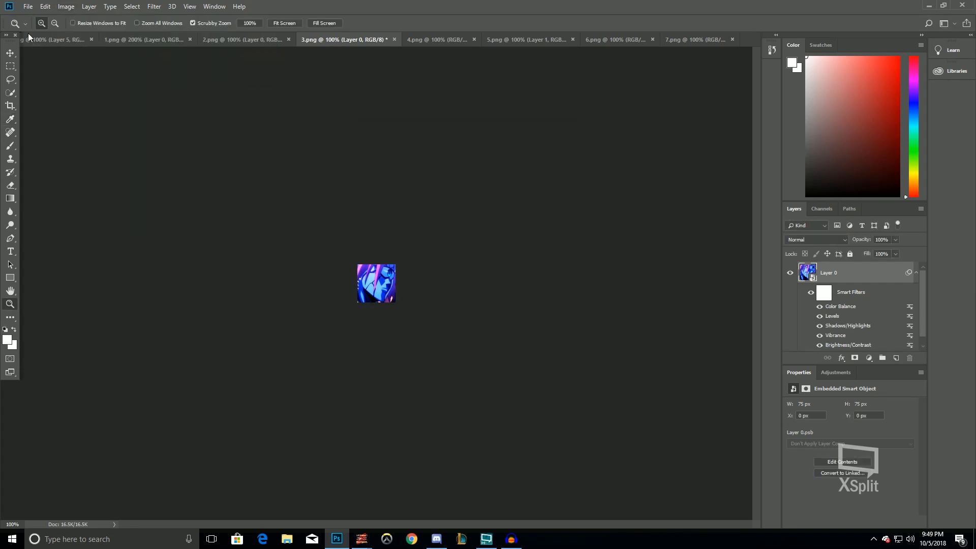
Flatten 3.png, cut the whole image and paste it as a new layer into the 51.png document
click(89, 6)
click(107, 394)
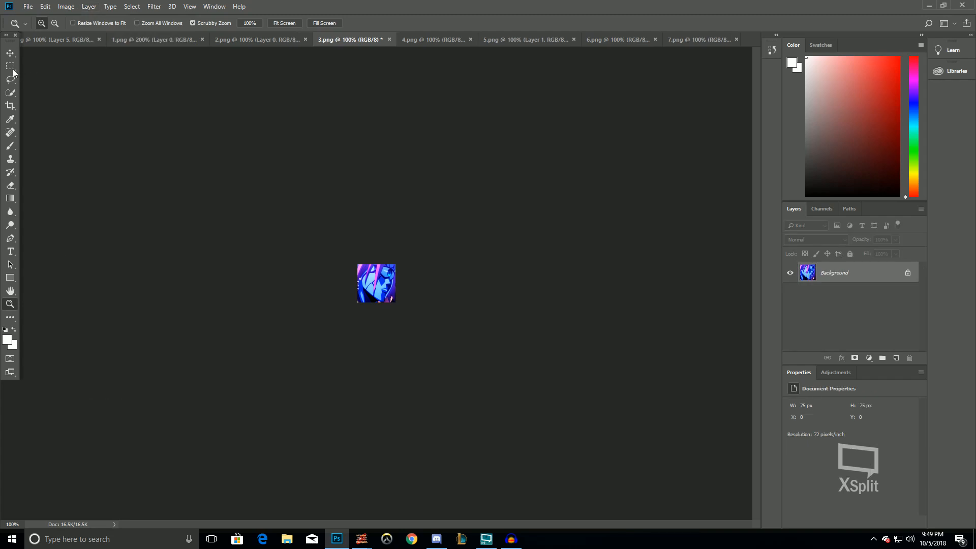
click(10, 66)
key(ctrl+a)
key(ctrl+x)
click(58, 39)
key(ctrl+v)
Quick-export the document as PNG into the Borus folder under the name 3, replacing the existing file
click(28, 6)
mouse_move(57, 145)
click(159, 144)
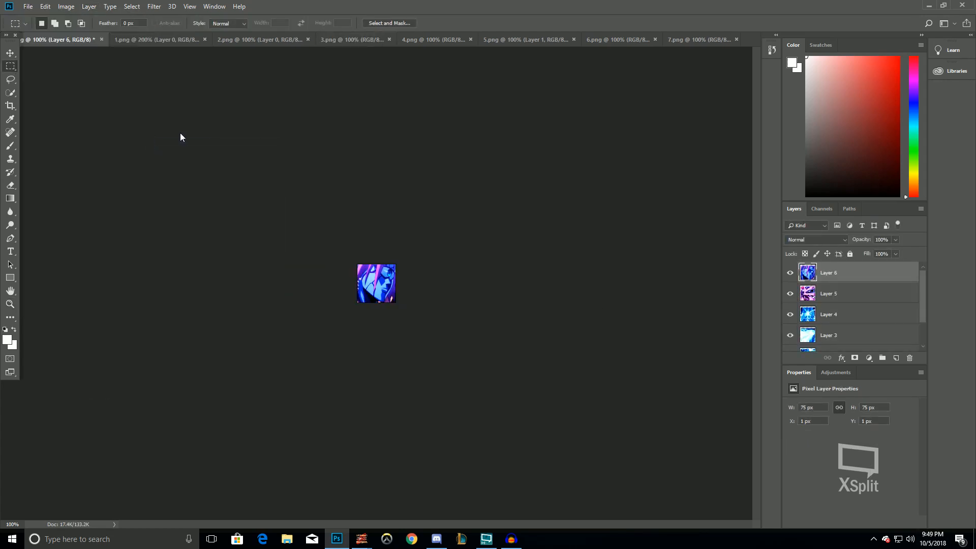
double_click(550, 157)
click(512, 269)
Switch to 2.png and apply Auto Contrast and Auto Tone to it
click(284, 39)
click(67, 6)
click(100, 60)
click(74, 6)
click(75, 48)
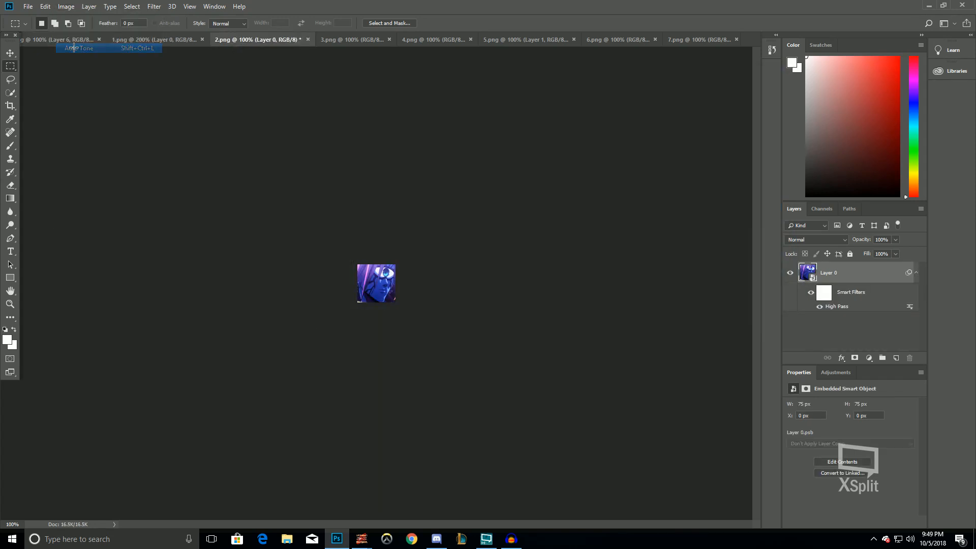
Apply Brightness/Contrast to 2.png with brightness -15 and contrast 25
click(65, 7)
mouse_move(66, 31)
click(248, 32)
text(-15)
key(Tab)
text(25)
key(Return)
Apply Vibrance to 2.png with vibrance 35 and saturation 17
click(66, 6)
mouse_move(74, 34)
click(219, 75)
text(35)
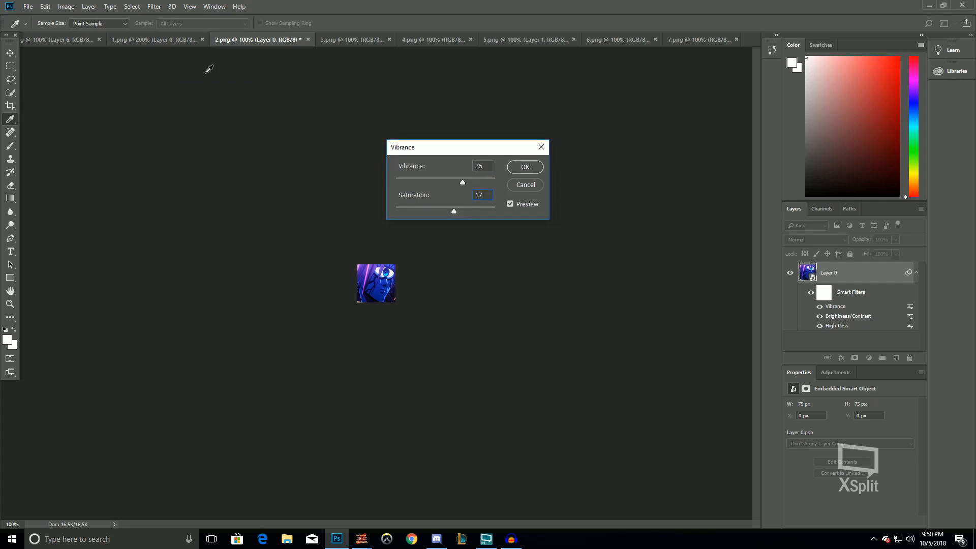
text(17)
key(Return)
Apply Color Balance to 2.png with all midtone color levels at 0
click(66, 6)
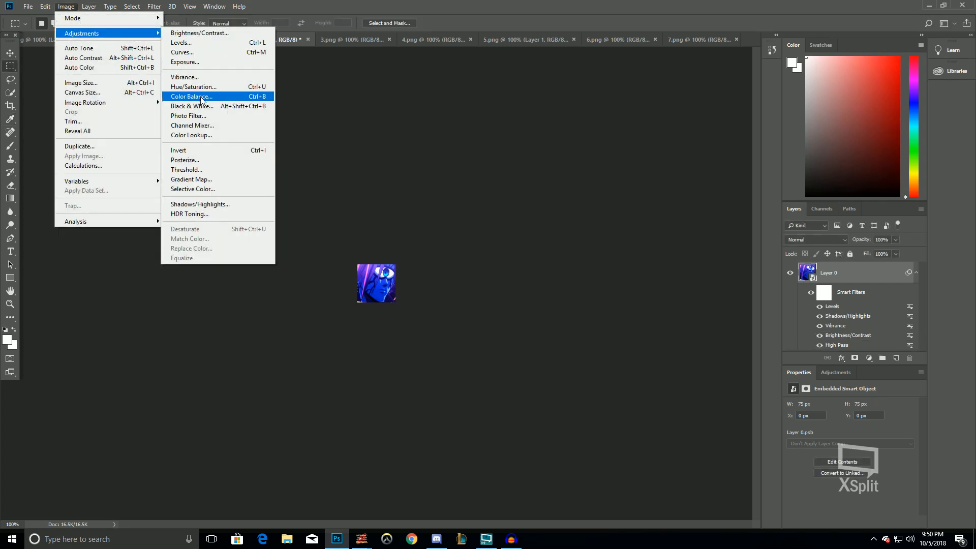
click(208, 97)
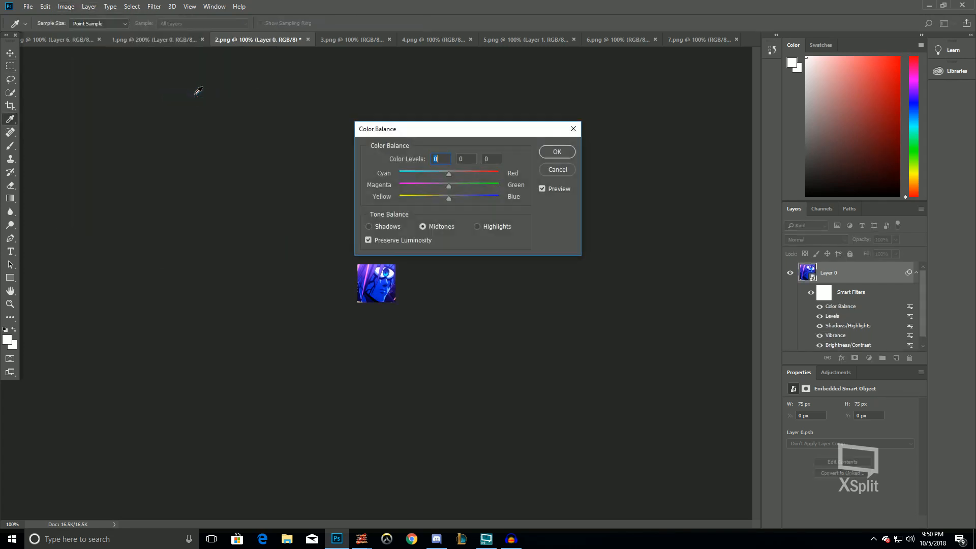
key(Return)
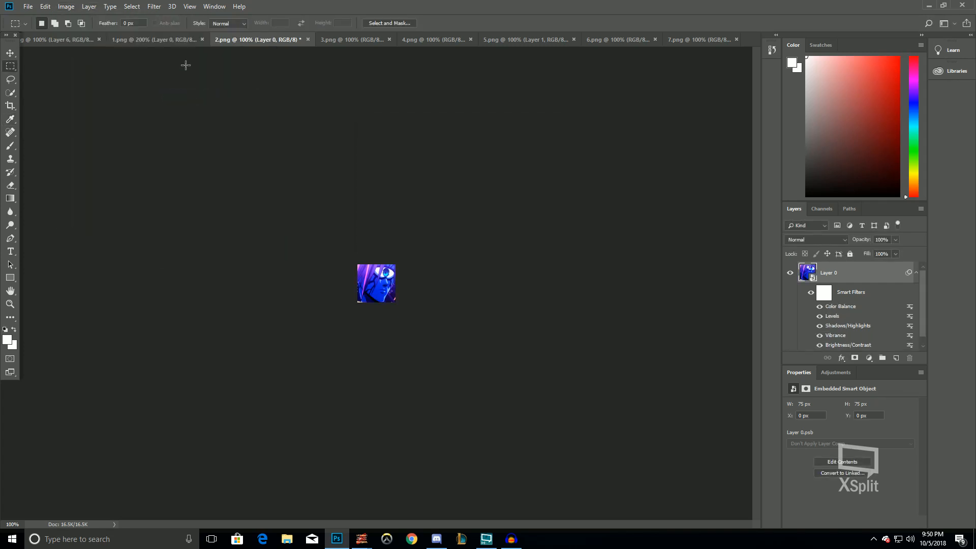
Flatten 2.png and paste its whole image as a new layer into the 51.png document
click(93, 6)
click(102, 392)
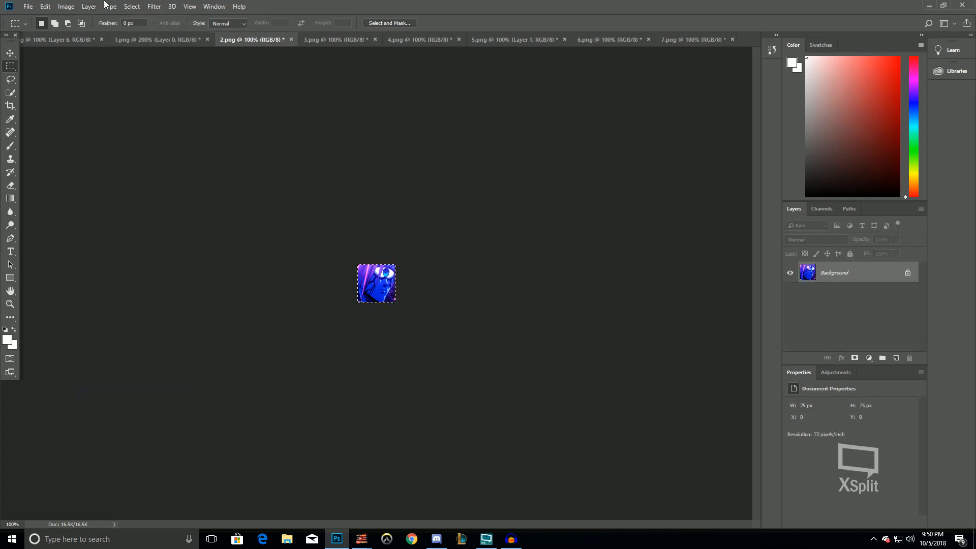
key(ctrl+z)
Quick-export the document as PNG into the Borus folder under the name 2, replacing the existing file
click(28, 6)
mouse_move(57, 146)
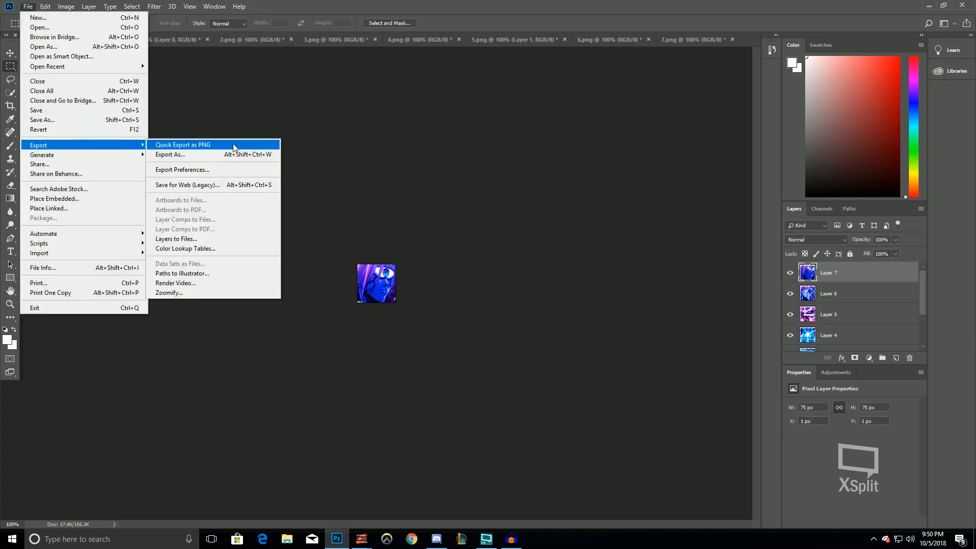
click(230, 148)
click(483, 144)
key(Return)
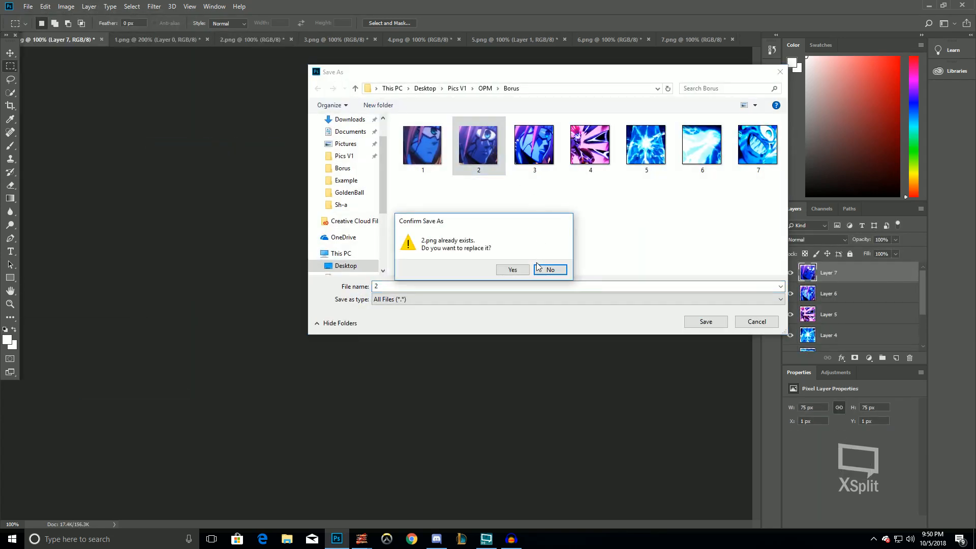
click(508, 267)
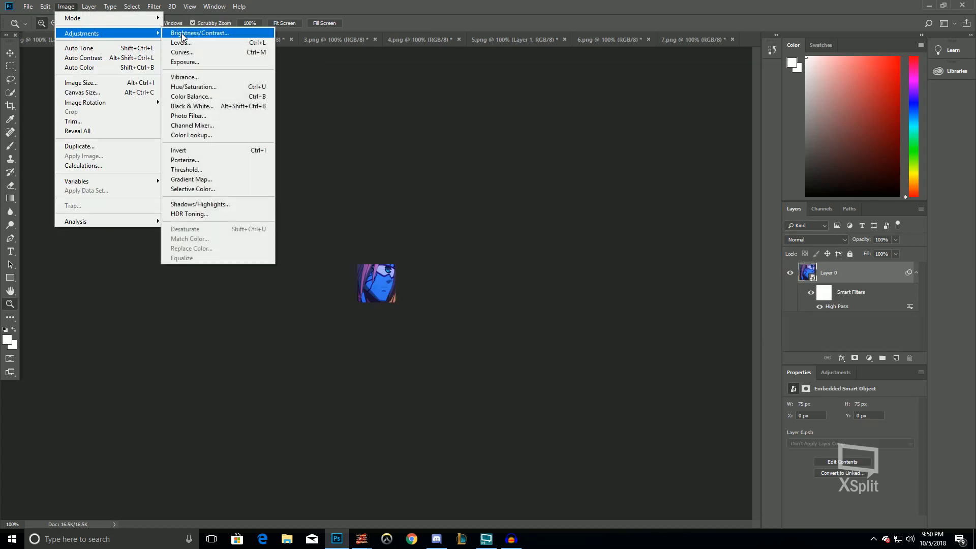
Switch to 1.png and apply Brightness/Contrast with brightness -15 and contrast 25
click(182, 34)
text(-15)
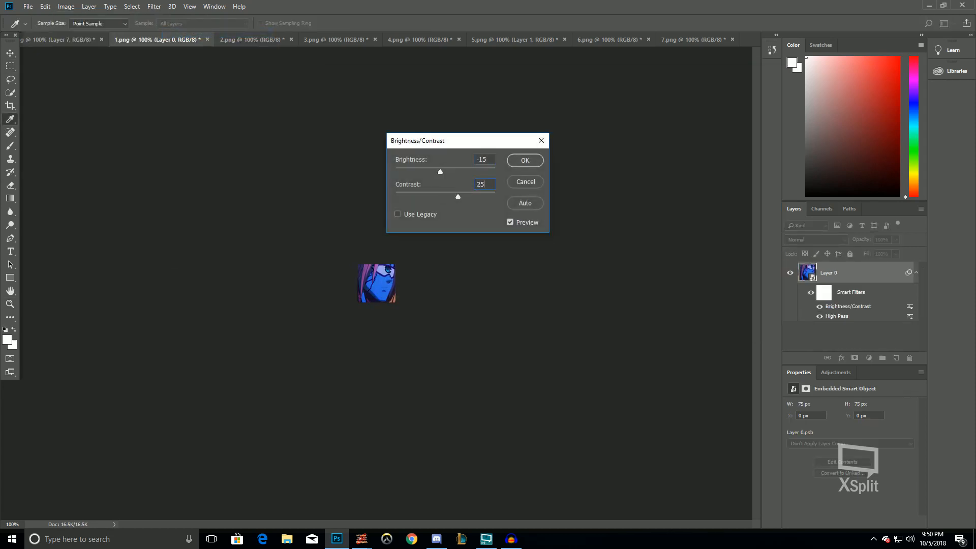
key(Return)
Apply Vibrance to 1.png with vibrance set to 35
key(z)
click(66, 6)
mouse_move(127, 33)
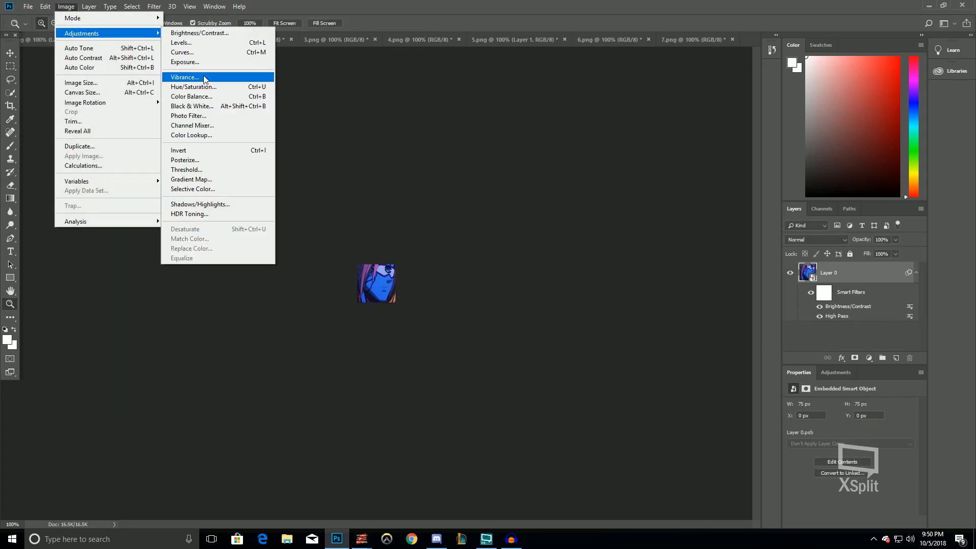
click(183, 77)
text(35)
key(Return)
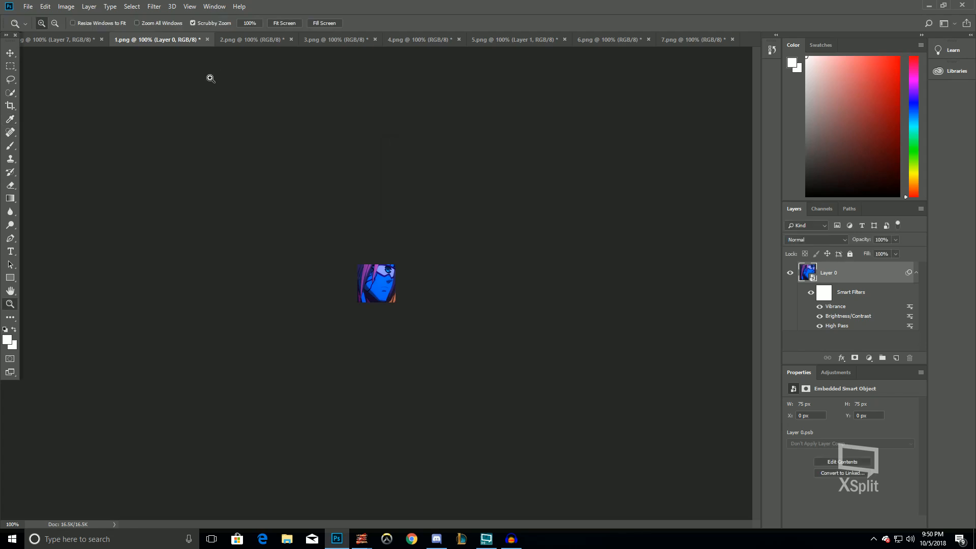
Apply Shadows/Highlights to 1.png with its default settings as a smart filter
click(66, 6)
mouse_move(127, 31)
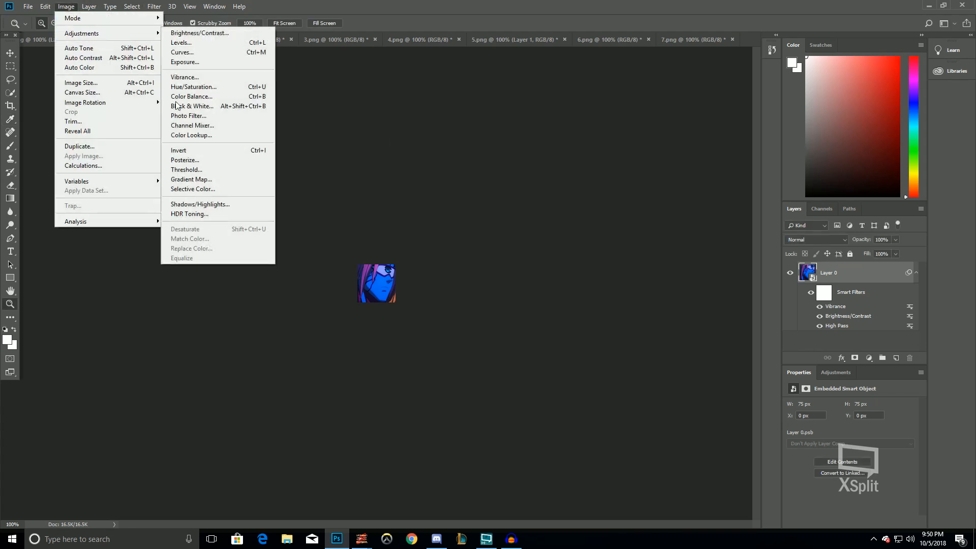
click(203, 204)
Apply Levels to 1.png with input levels of 29, 1.17 and 226
click(66, 6)
mouse_move(127, 30)
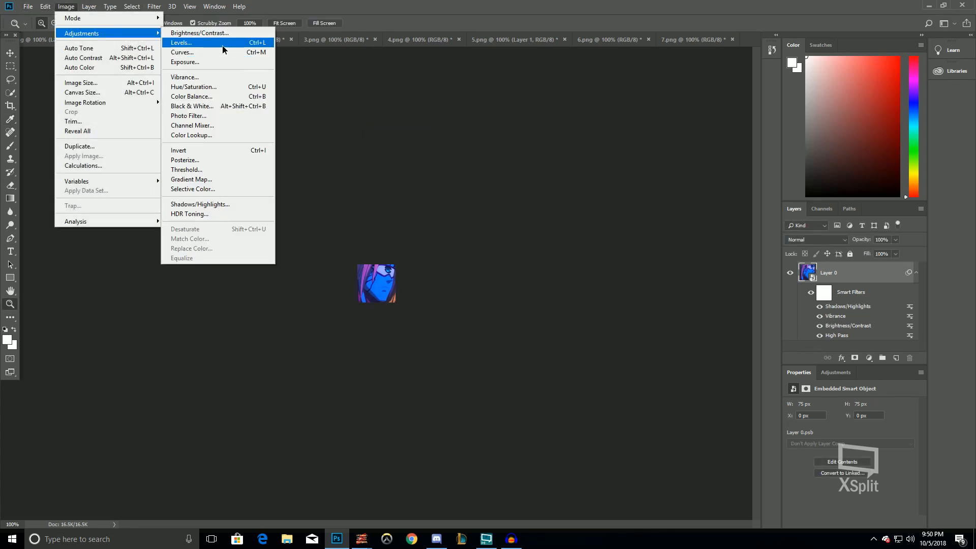
click(184, 45)
drag(568, 247, 552, 245)
drag(439, 245, 497, 245)
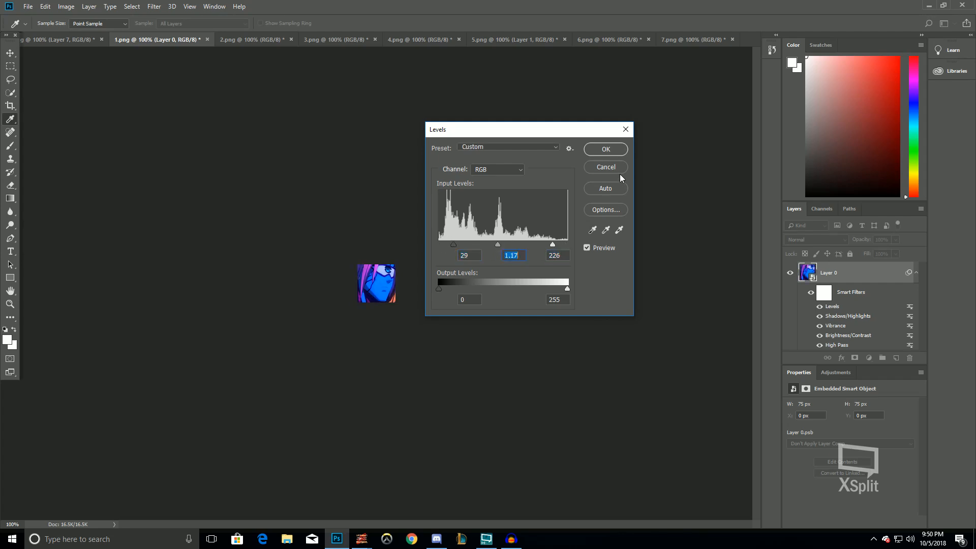
click(604, 150)
Apply a second Levels to 1.png, setting the white input level to 205
key(z)
click(66, 6)
mouse_move(87, 30)
click(180, 43)
drag(568, 245, 542, 245)
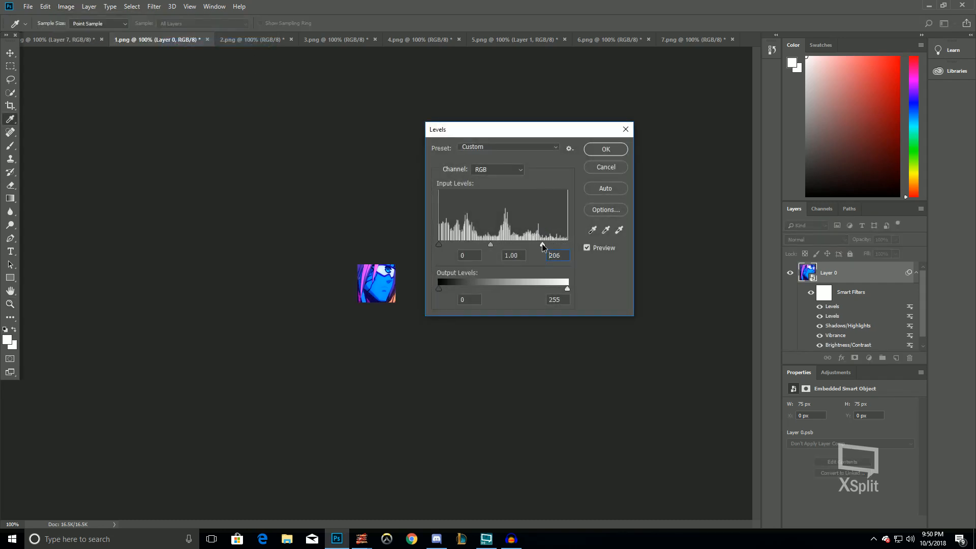
click(485, 244)
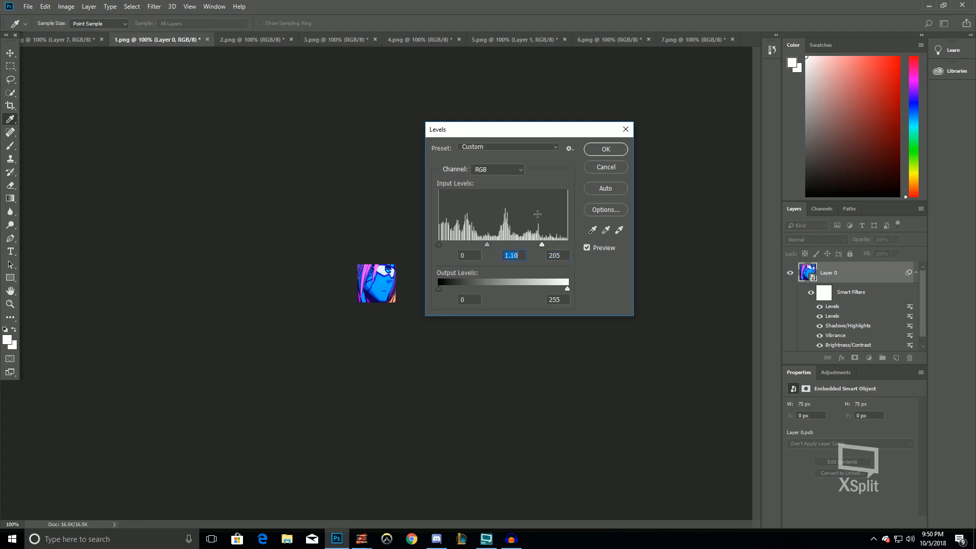
click(606, 147)
click(66, 6)
mouse_move(81, 33)
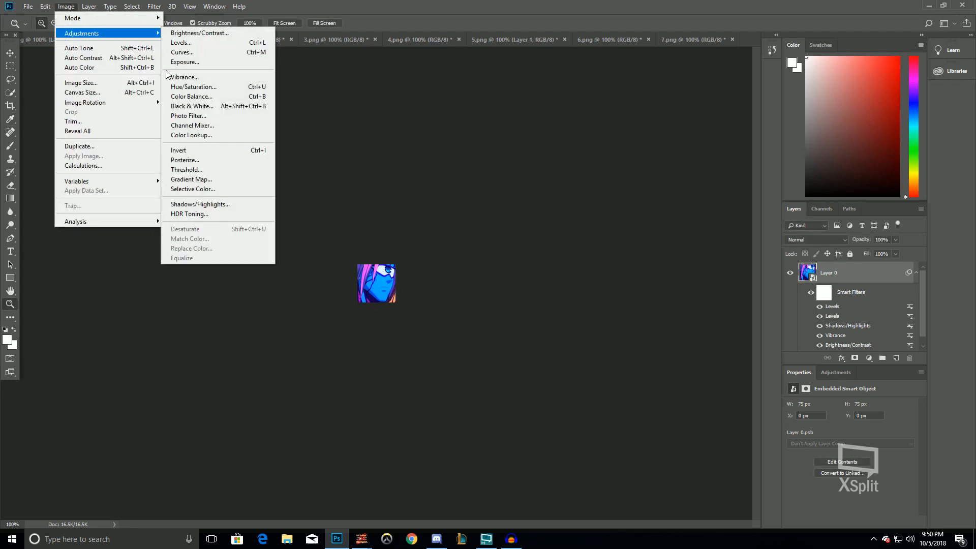
click(186, 95)
key(Return)
key(z)
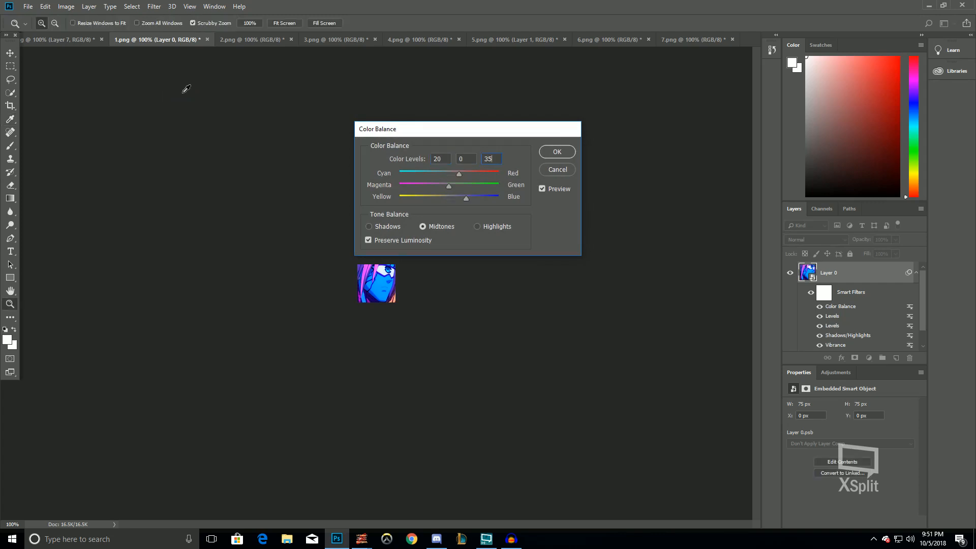
scroll(235, 164, up, 1)
key(ctrl+alt+z)
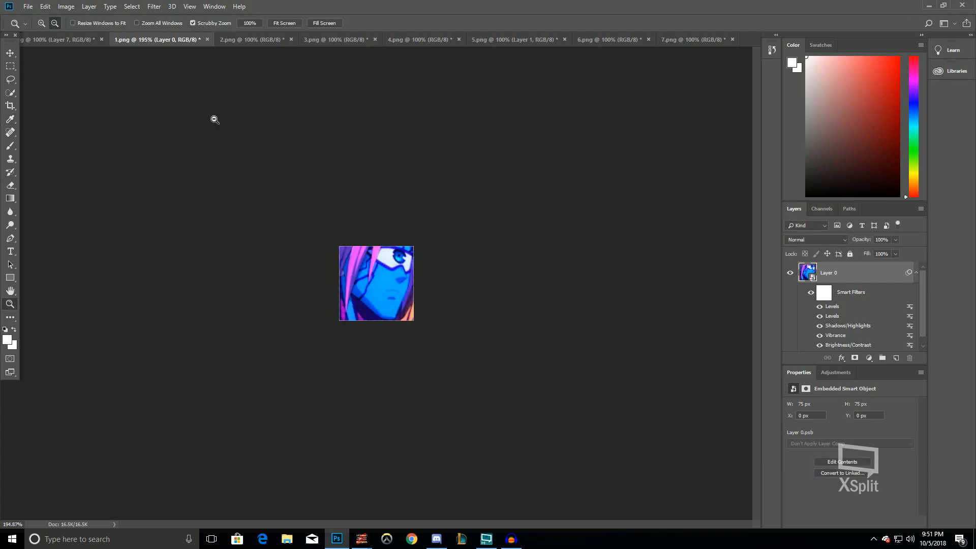
scroll(216, 123, down, 1)
Apply Color Balance to 1.png, shifting the midtone color sliders
click(70, 7)
mouse_move(82, 33)
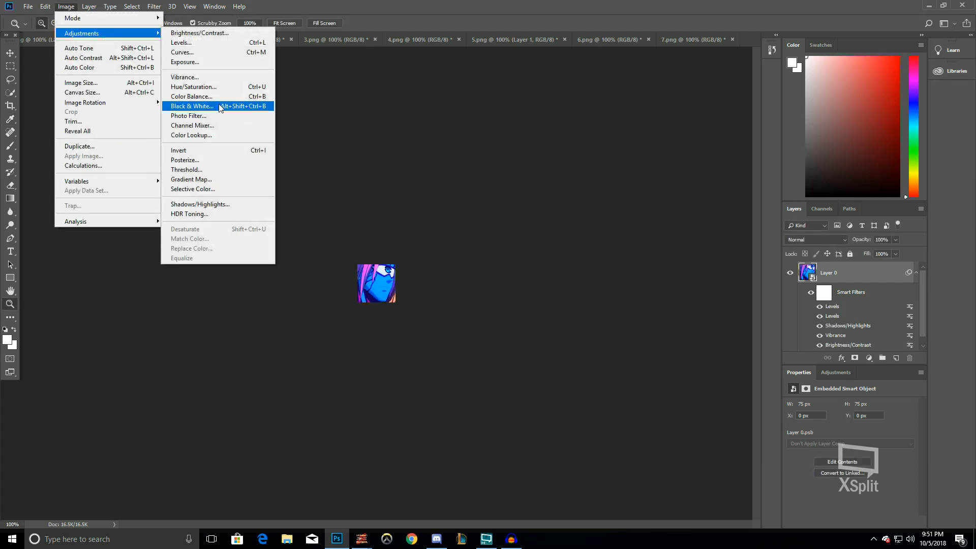
click(185, 95)
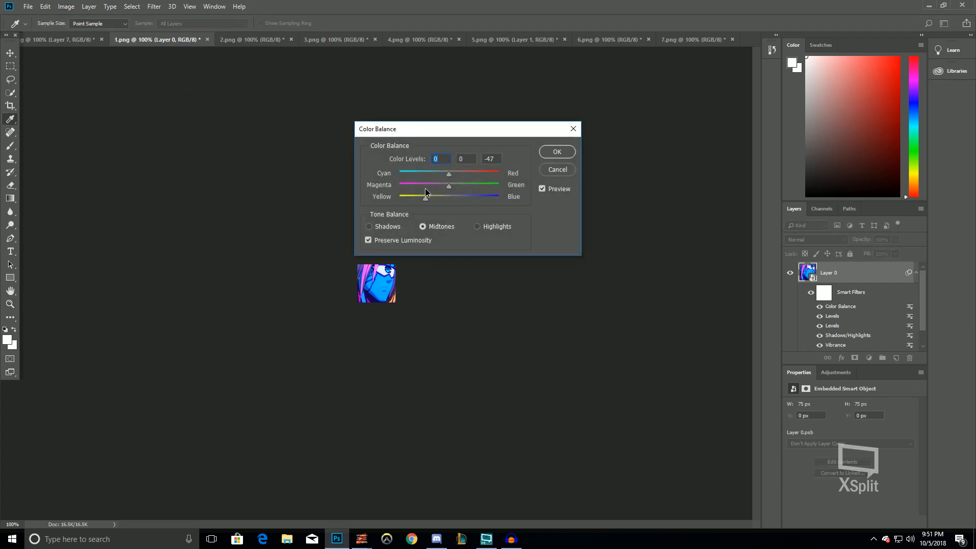
drag(451, 173, 474, 203)
drag(464, 175, 455, 176)
click(557, 151)
key(z)
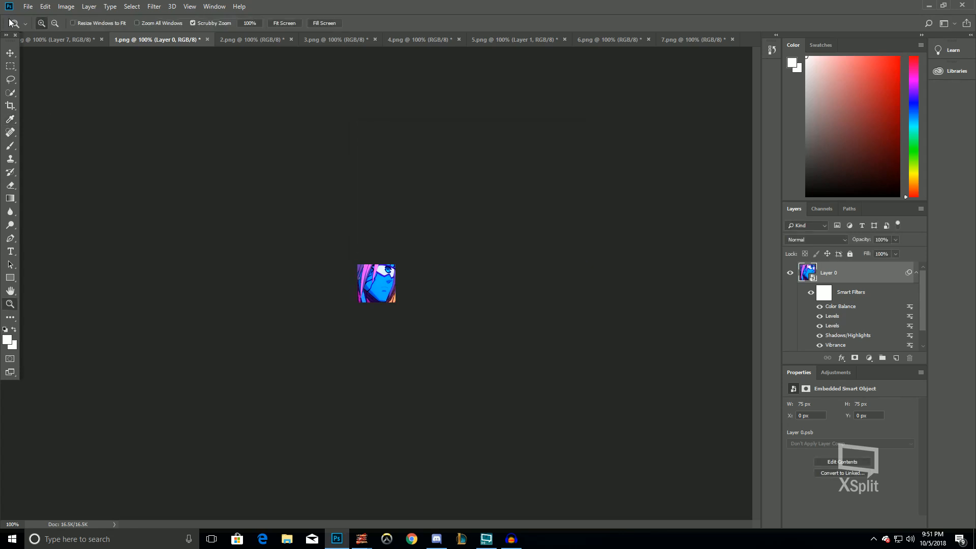
Flatten 1.png, cut its whole image and paste it as a new layer into the 51.png document
click(91, 7)
click(102, 395)
click(8, 67)
drag(213, 127, 813, 523)
key(ctrl+x)
click(51, 39)
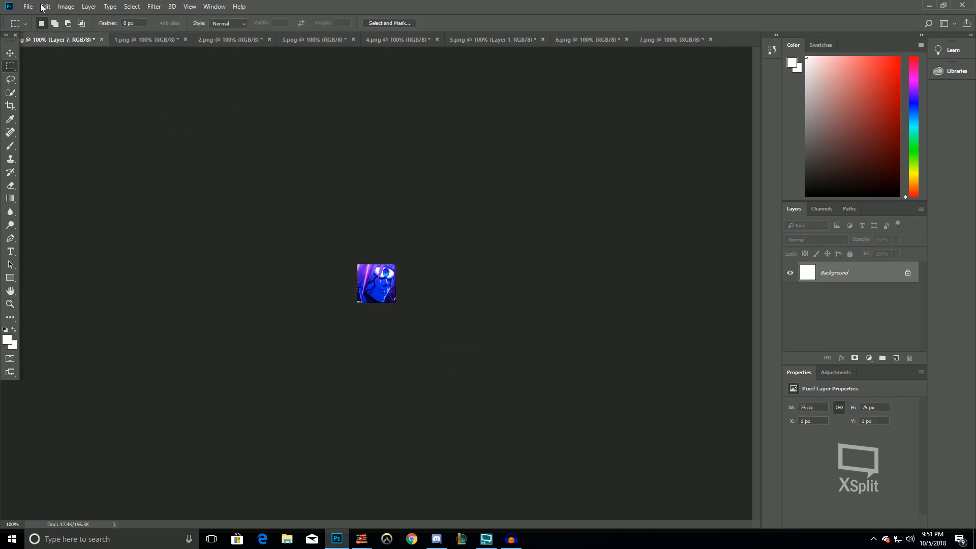
key(ctrl+v)
Quick-export the document as PNG into the Borus folder under the name 1, replacing the existing file
click(28, 6)
mouse_move(77, 143)
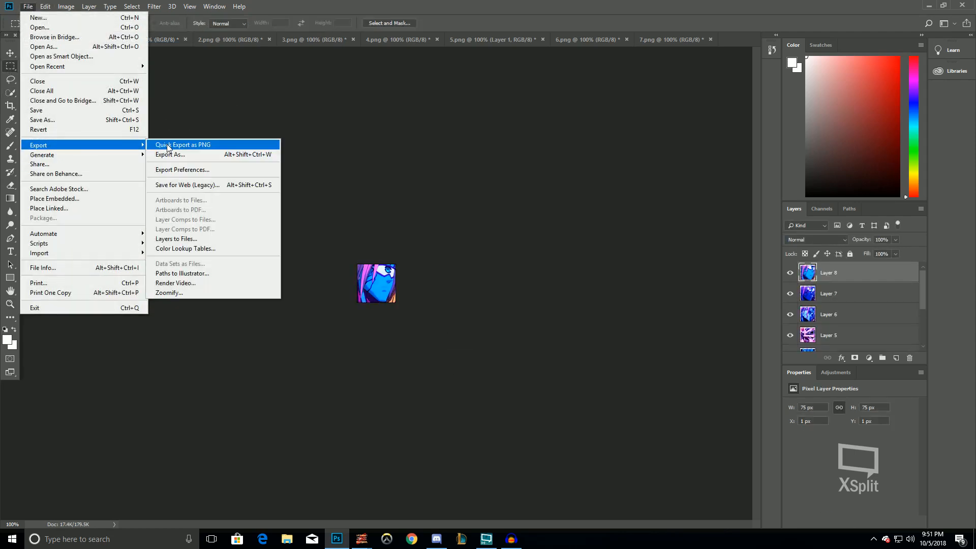
click(168, 145)
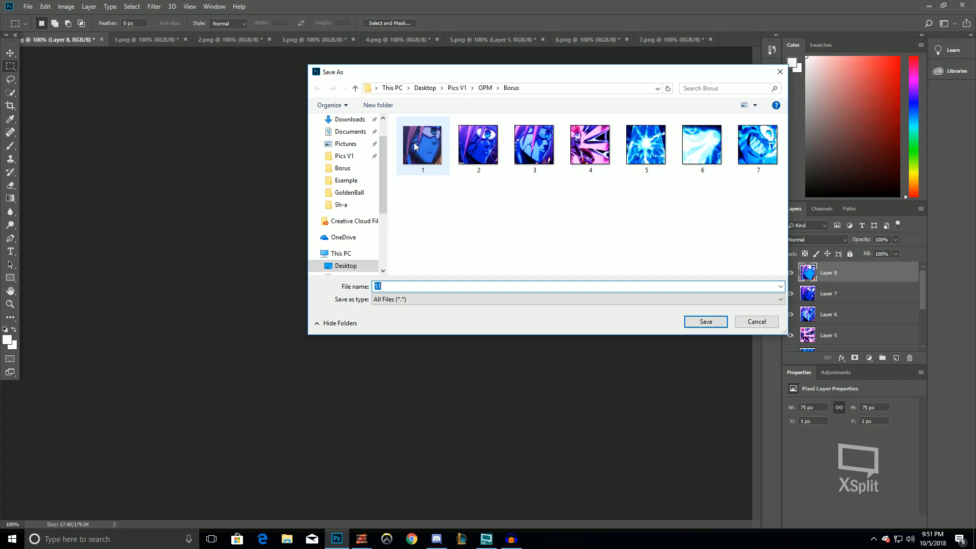
double_click(414, 142)
click(515, 269)
Switch to 2.png and apply a Levels adjustment to it
click(231, 39)
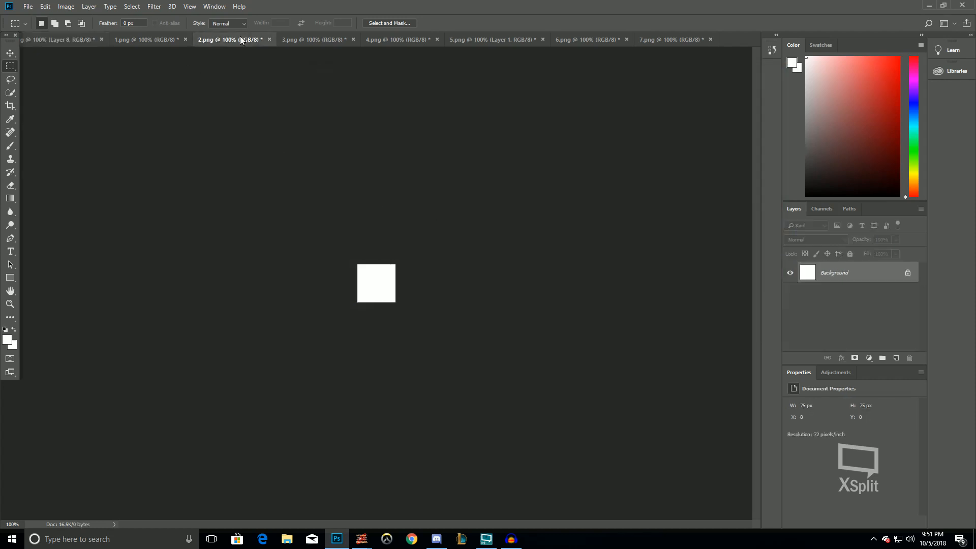
click(75, 6)
mouse_move(77, 30)
click(233, 42)
mouse_move(537, 214)
mouse_down()
mouse_move(520, 212)
mouse_move(530, 212)
mouse_up()
drag(598, 213, 579, 211)
click(637, 117)
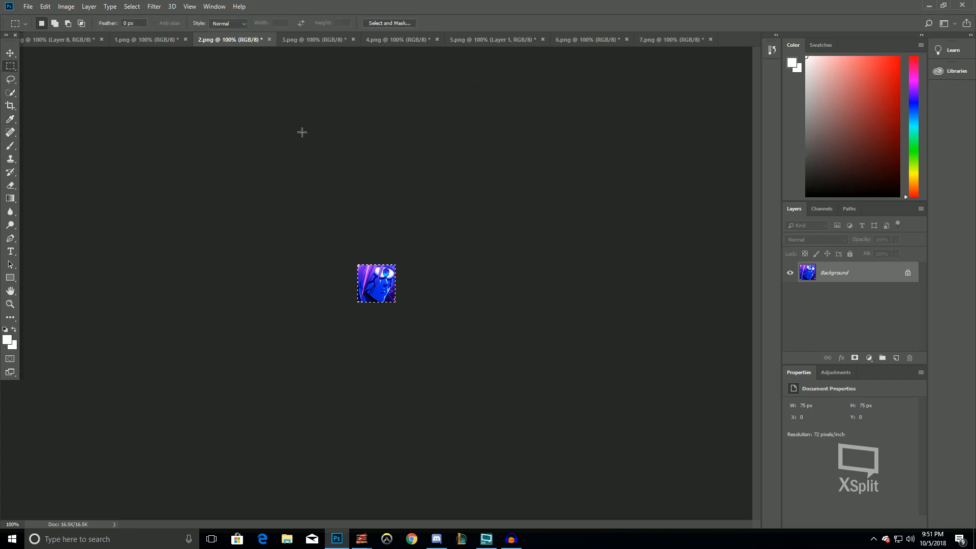
Apply another Levels adjustment to 2.png, nudging the midtone slider slightly
click(66, 7)
mouse_move(77, 30)
click(224, 42)
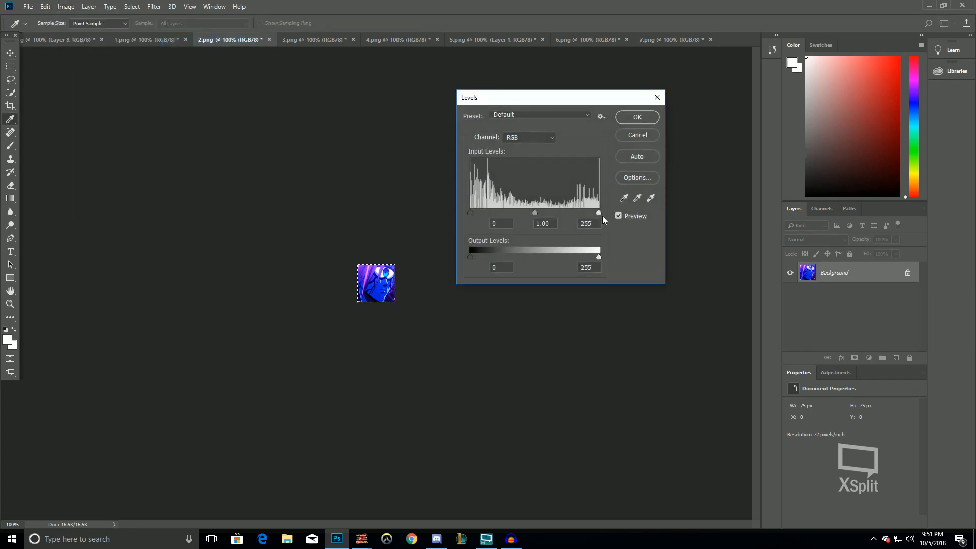
drag(525, 212, 518, 212)
click(623, 118)
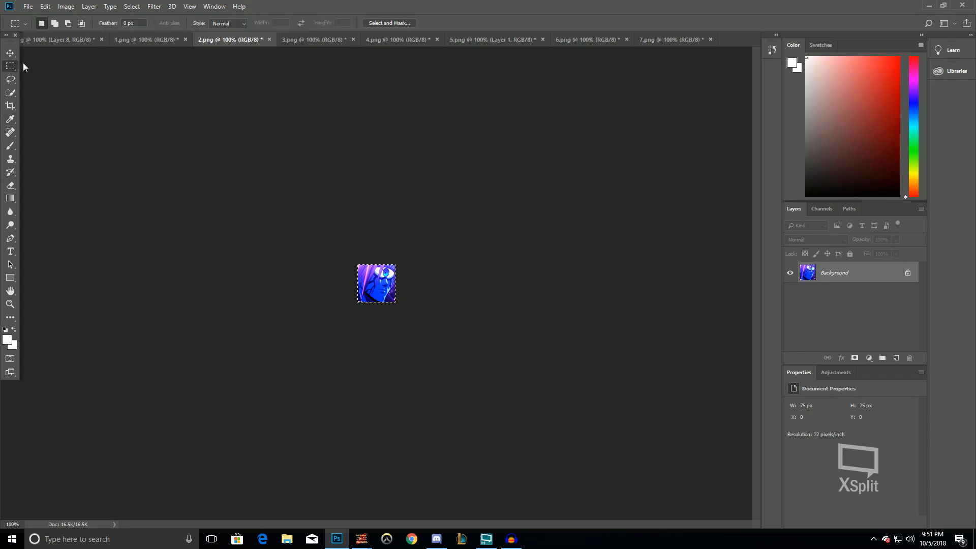
Cut 2.png's image and paste it as a new layer into the 51.png document
key(ctrl+x)
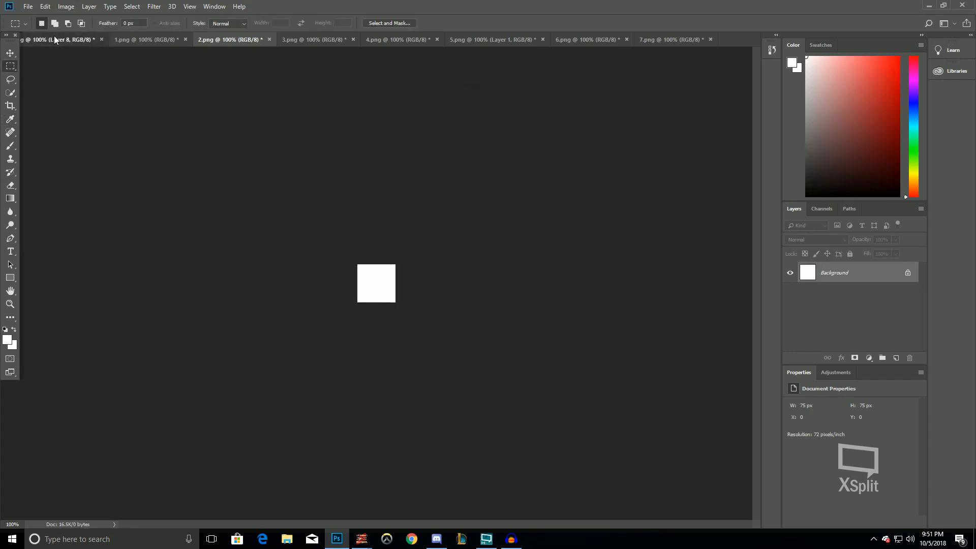
click(54, 38)
key(ctrl+v)
Quick-export the document as PNG into the Borus folder under the name 2, replacing the existing file
click(29, 5)
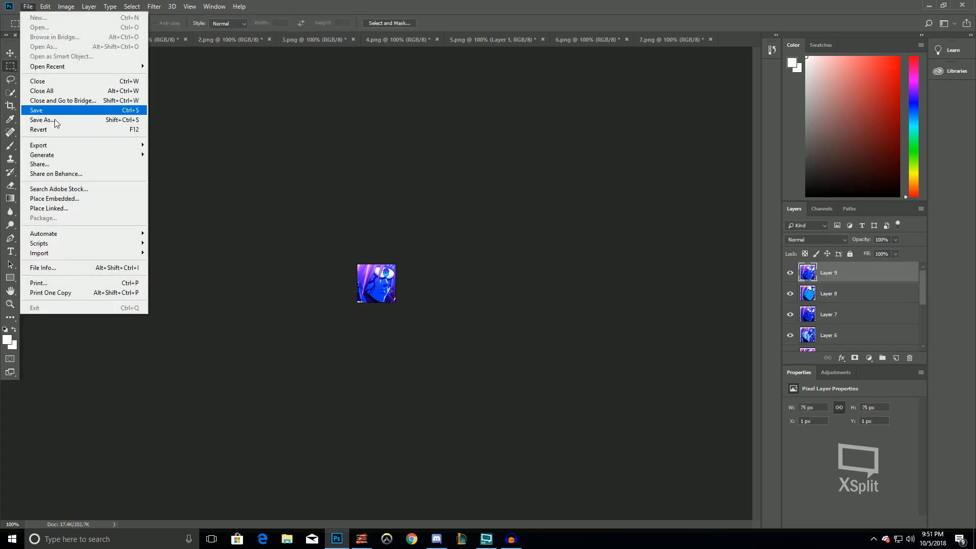
mouse_move(51, 143)
click(192, 143)
double_click(478, 144)
click(511, 270)
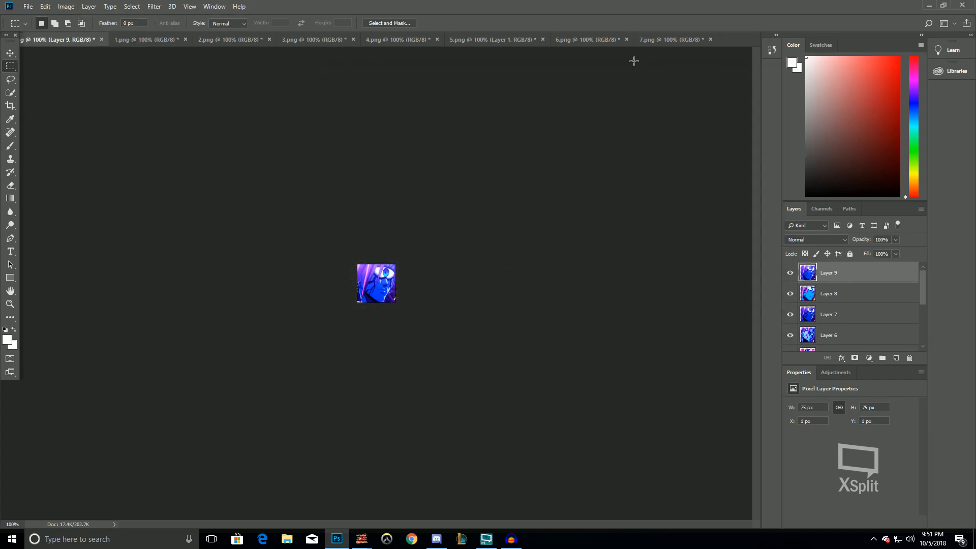
Close the 7.png and 6.png documents without saving them
click(675, 41)
right_click(700, 41)
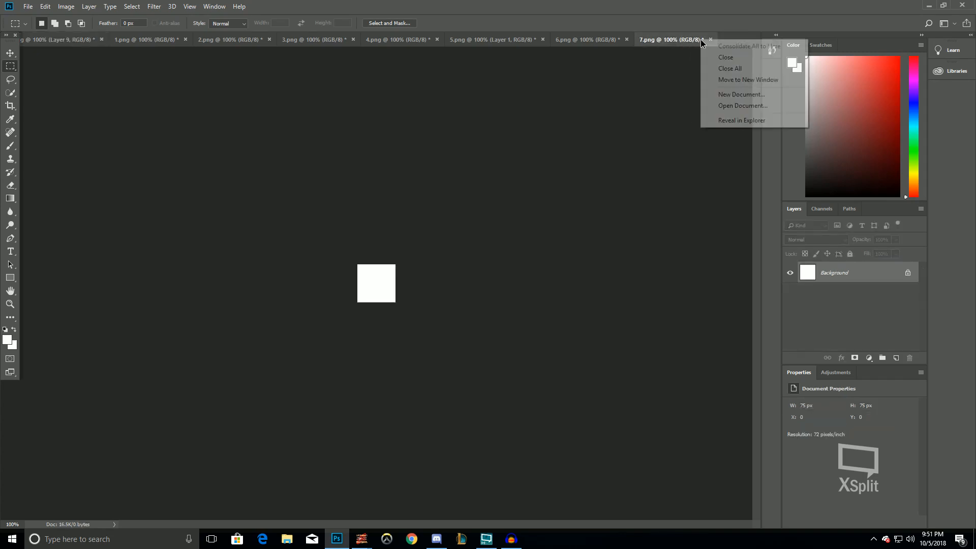
click(727, 69)
key(Return)
key(Return)
key(Return)
key(Return)
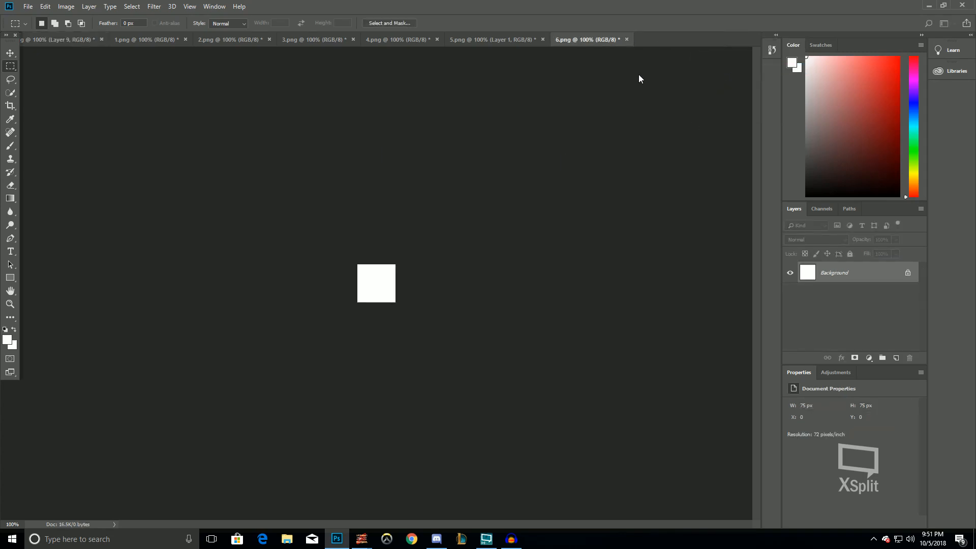
click(517, 204)
click(28, 6)
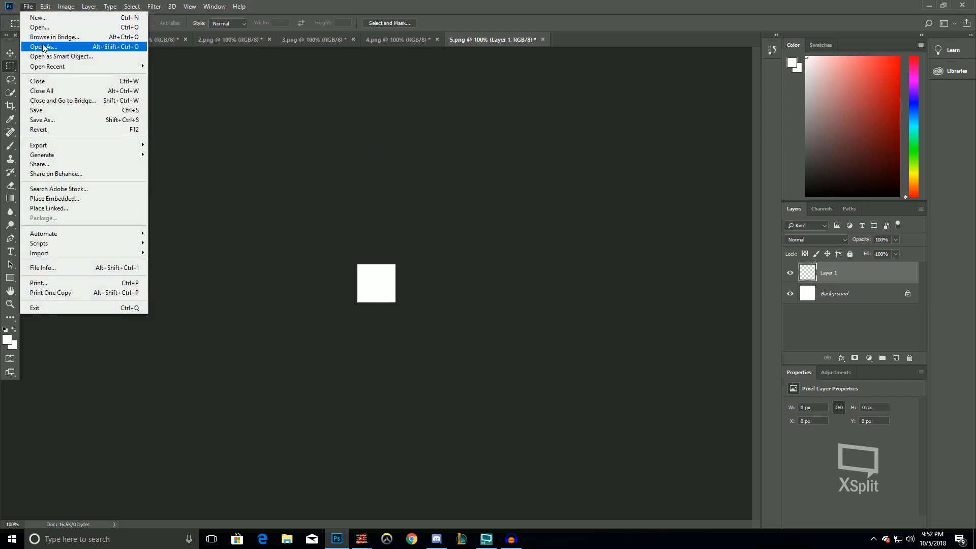
click(43, 29)
click(276, 89)
click(759, 321)
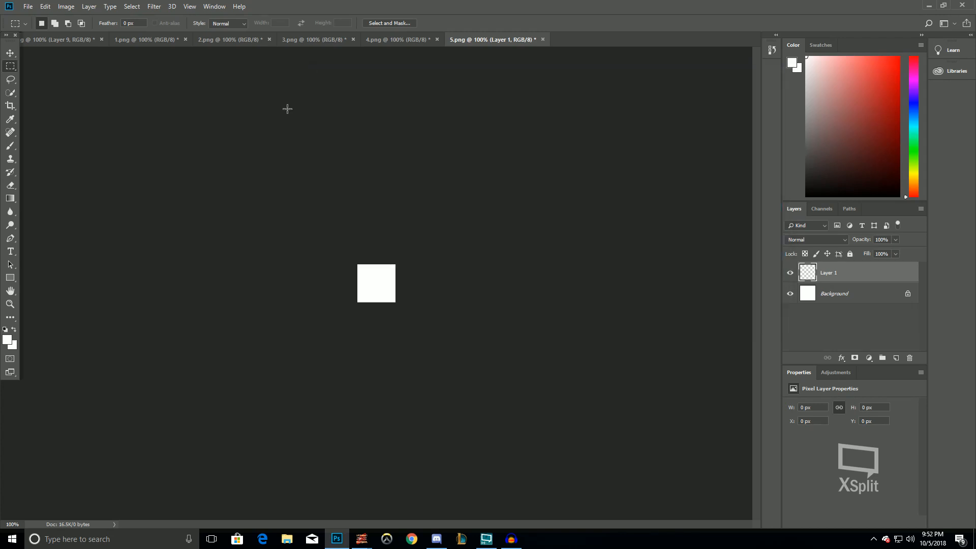
Revert the 51.png document to the state where Layer 3 is the top layer
click(61, 39)
key(Delete)
click(28, 7)
click(346, 154)
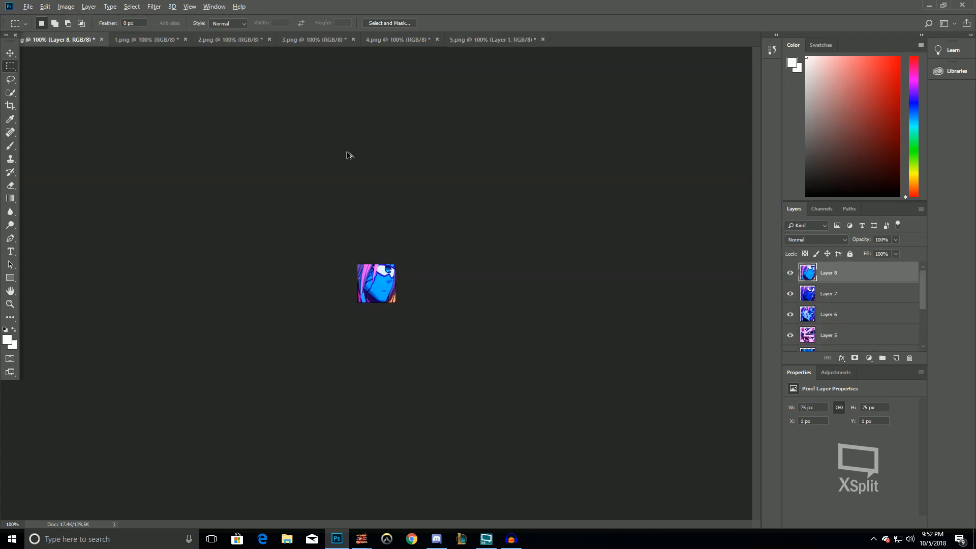
key(ctrl+alt+z)
key(ctrl+alt+z)
key(ctrl+alt+z)
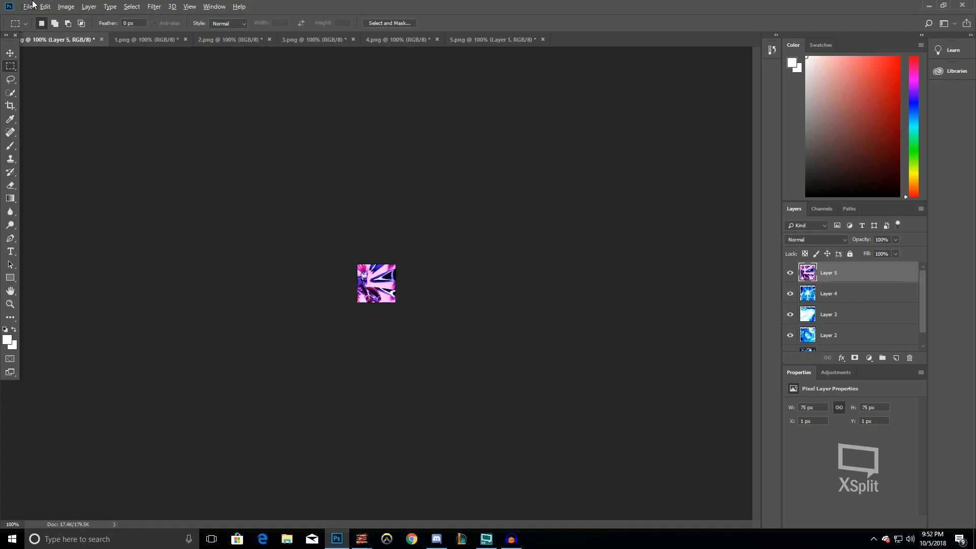
key(ctrl+alt+z)
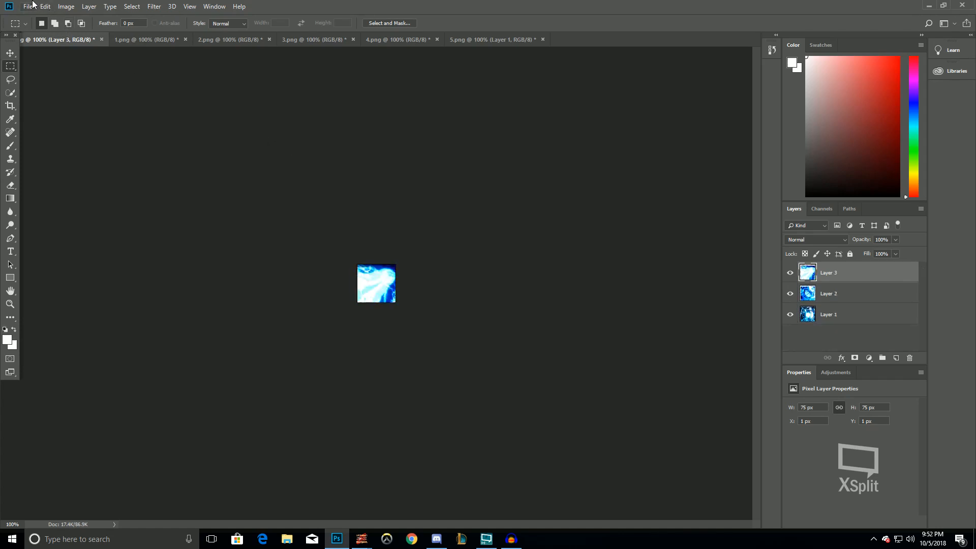
Quick-export the document as PNG into the Borus folder under the name 6, replacing the existing file
click(29, 6)
mouse_move(51, 144)
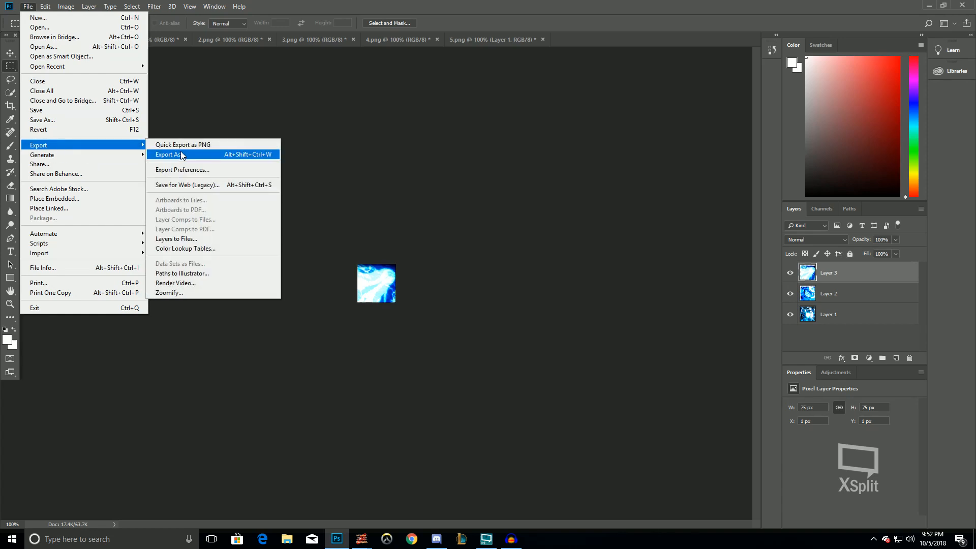
click(177, 143)
double_click(699, 142)
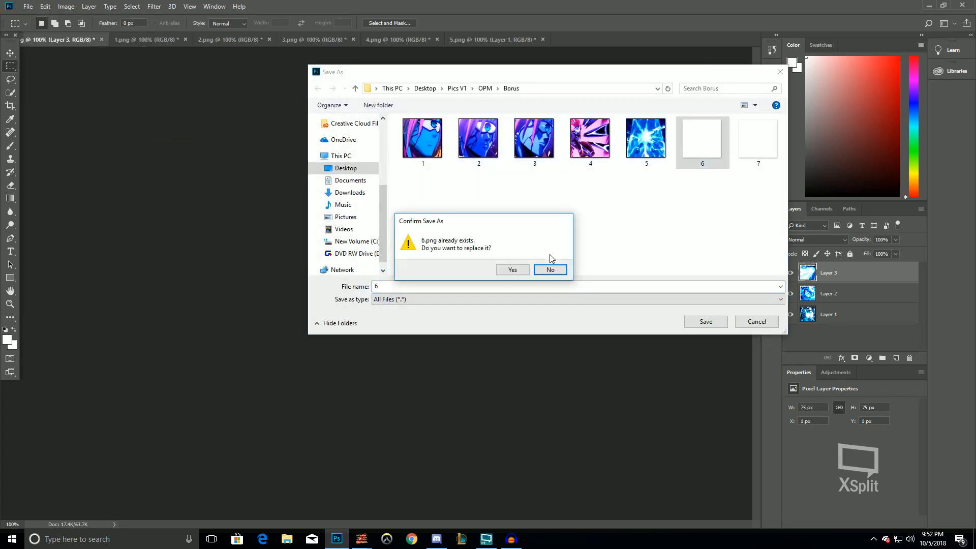
click(509, 267)
Step back one history state and quick-export the document as PNG into Borus as 7, replacing the existing file
key(ctrl+alt+z)
click(28, 6)
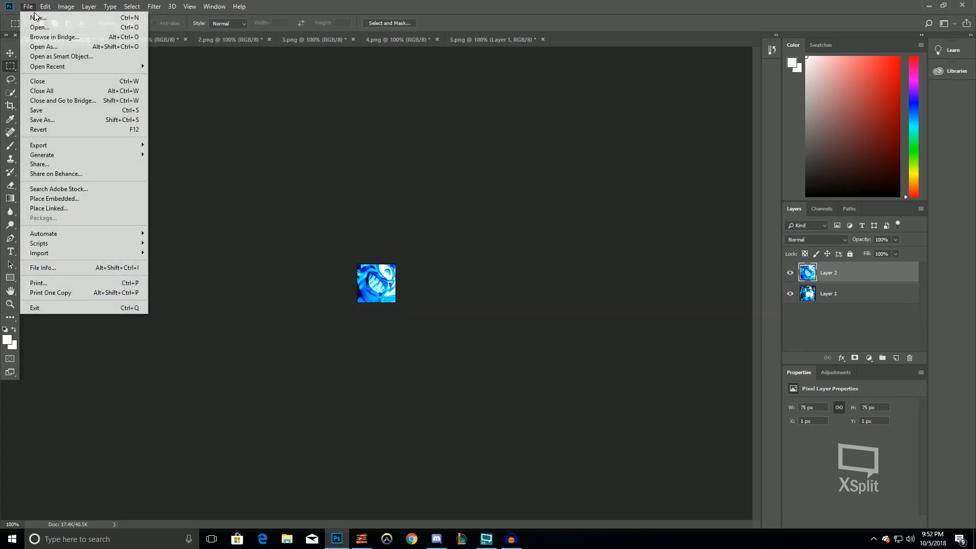
mouse_move(64, 147)
click(223, 144)
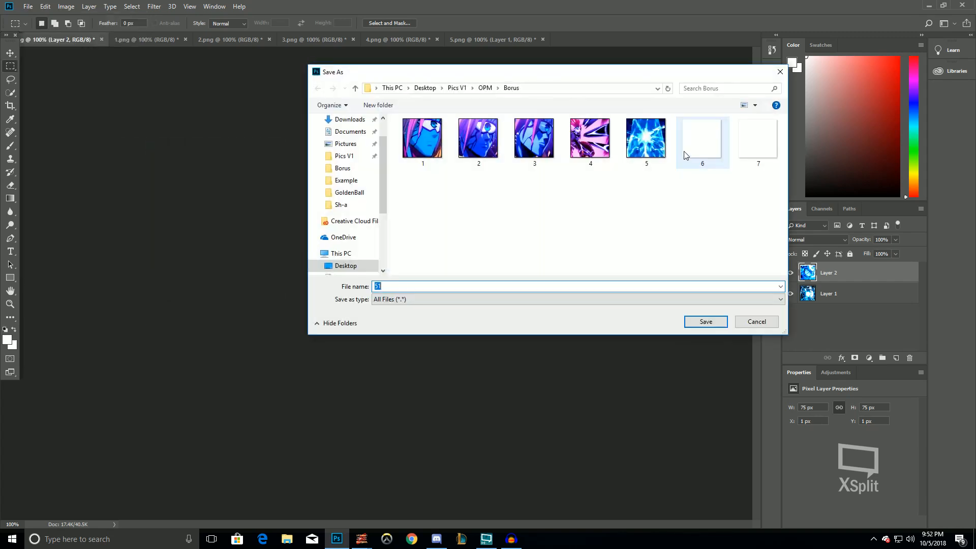
double_click(757, 138)
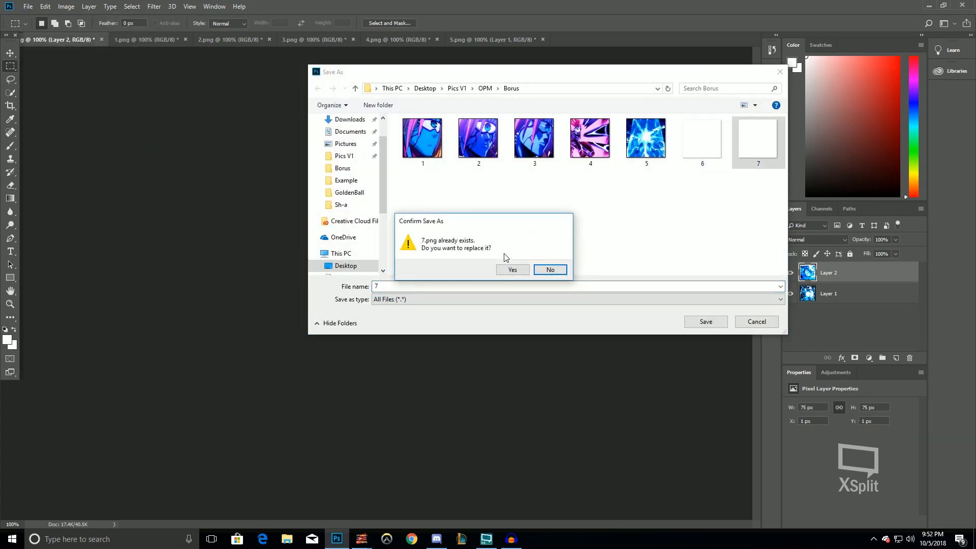
click(505, 269)
Step through the 51.png document's history back to the state with Layer 3 on top
key(ctrl+alt+z)
key(ctrl+alt+z)
key(ctrl+alt+z)
key(ctrl+alt+z)
key(ctrl+alt+z)
key(ctrl+alt+z)
key(ctrl+alt+z)
key(ctrl+alt+z)
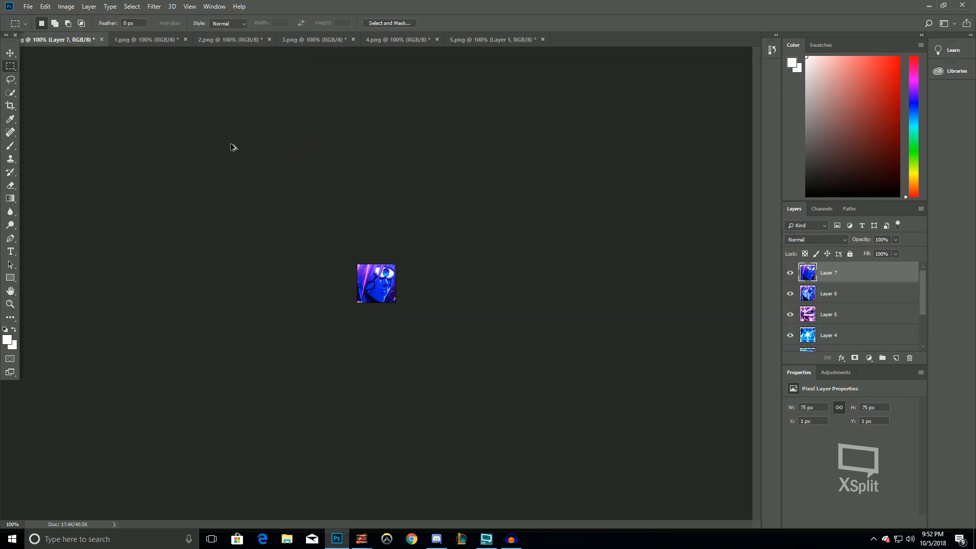
key(ctrl+z)
key(ctrl+alt+z)
key(ctrl+alt+z)
key(ctrl+alt+z)
key(ctrl+alt+z)
key(ctrl+alt+z)
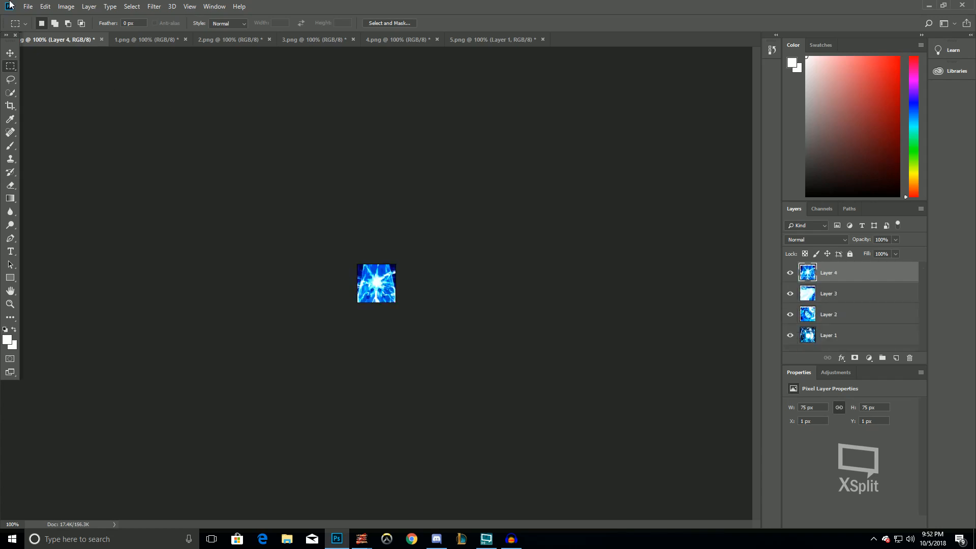
key(ctrl+alt+z)
click(28, 6)
mouse_move(46, 145)
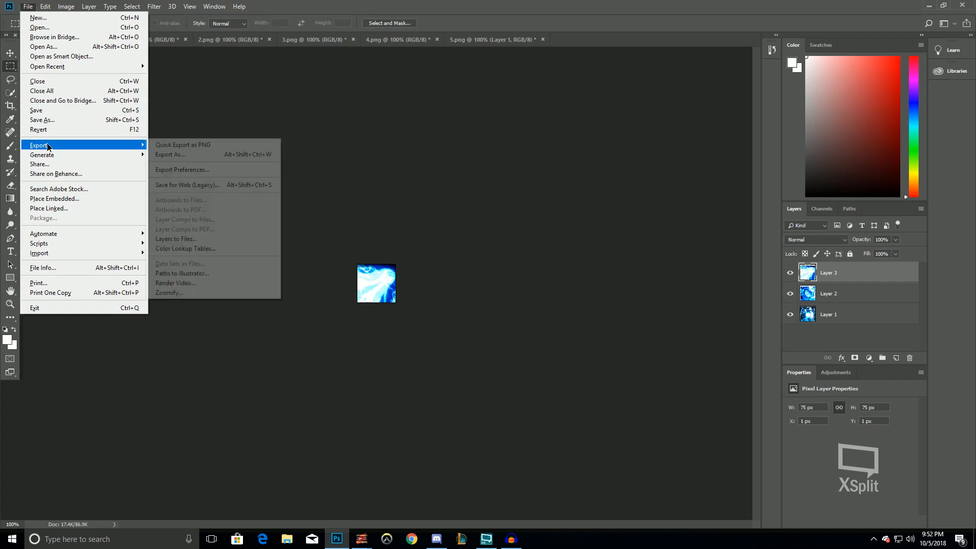
click(238, 154)
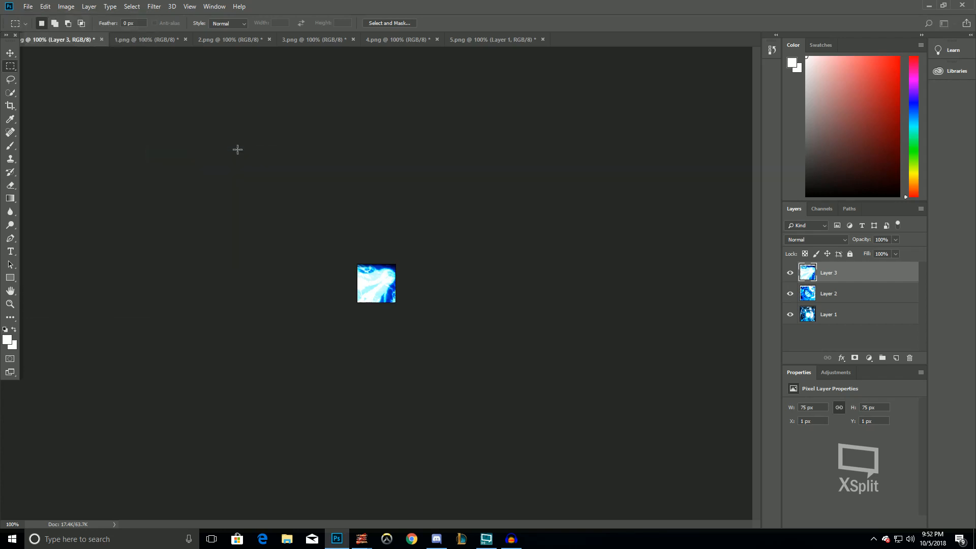
key(Escape)
Re-export the document as PNG into the Borus folder as 6, replacing the existing file, and minimize Photoshop
click(30, 5)
mouse_move(45, 145)
click(197, 144)
double_click(702, 146)
click(512, 270)
click(933, 5)
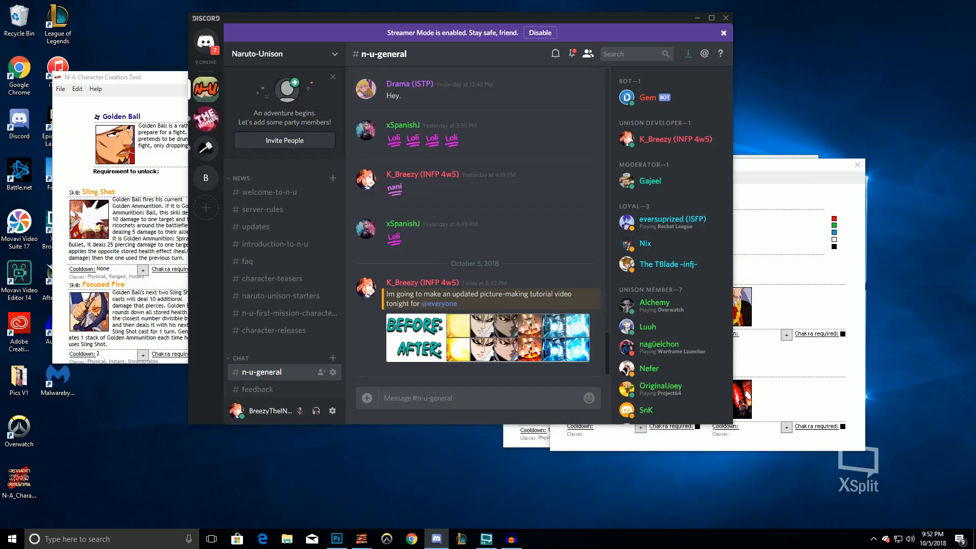